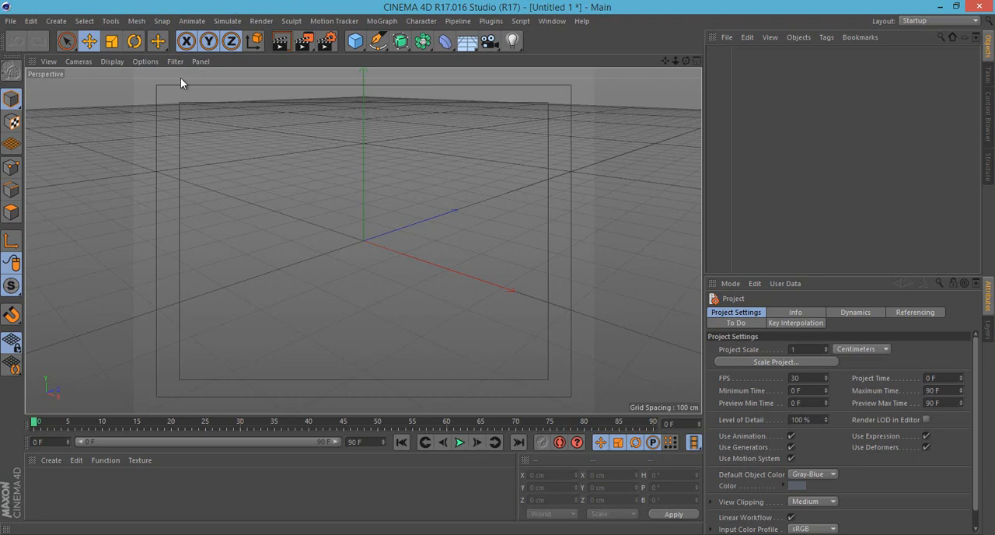
click(11, 21)
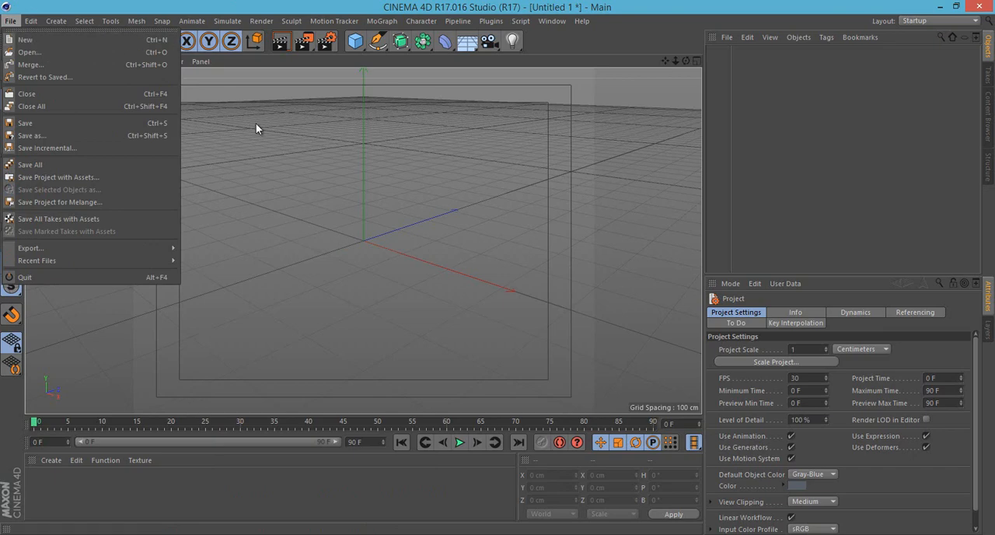
click(256, 123)
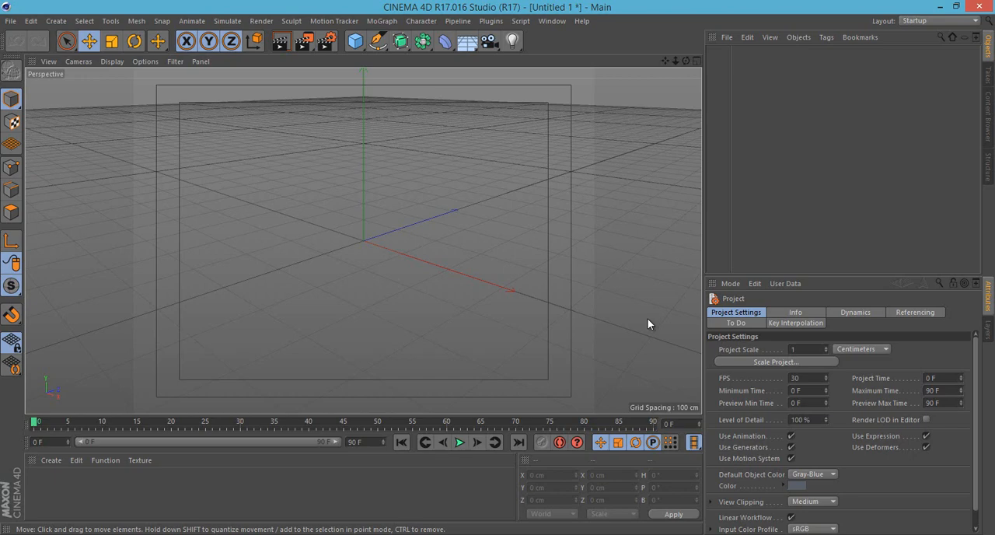
click(84, 21)
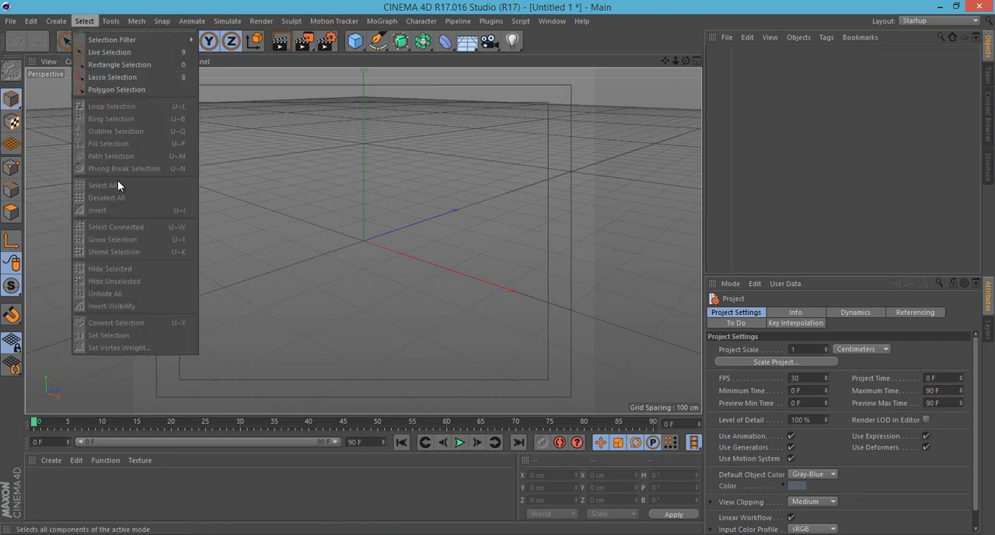
click(145, 210)
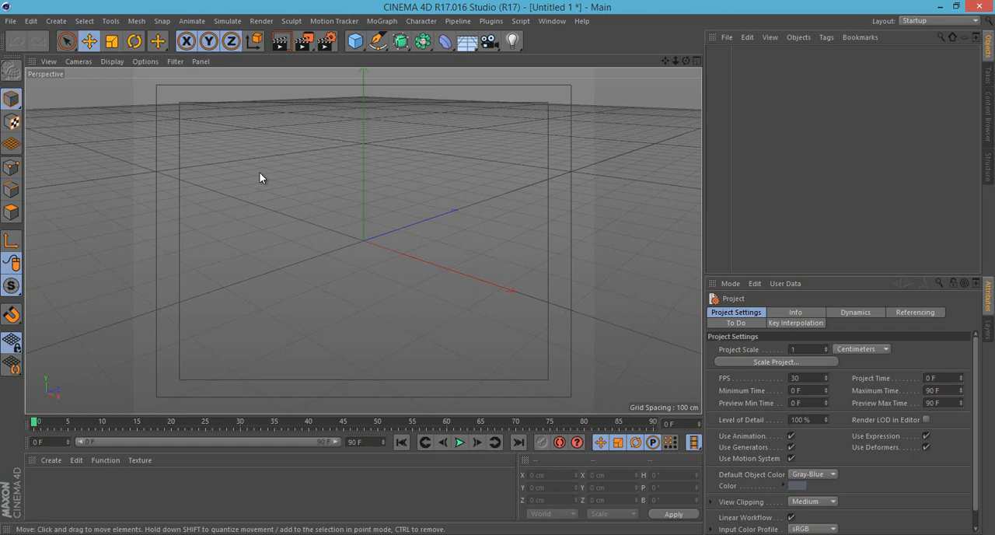
- Create a new empty project
click(11, 21)
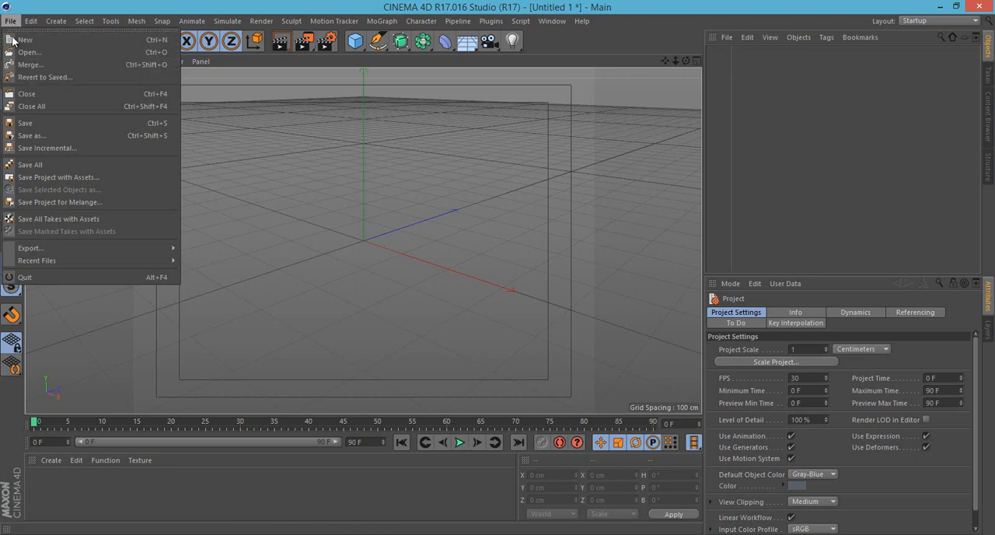
click(145, 40)
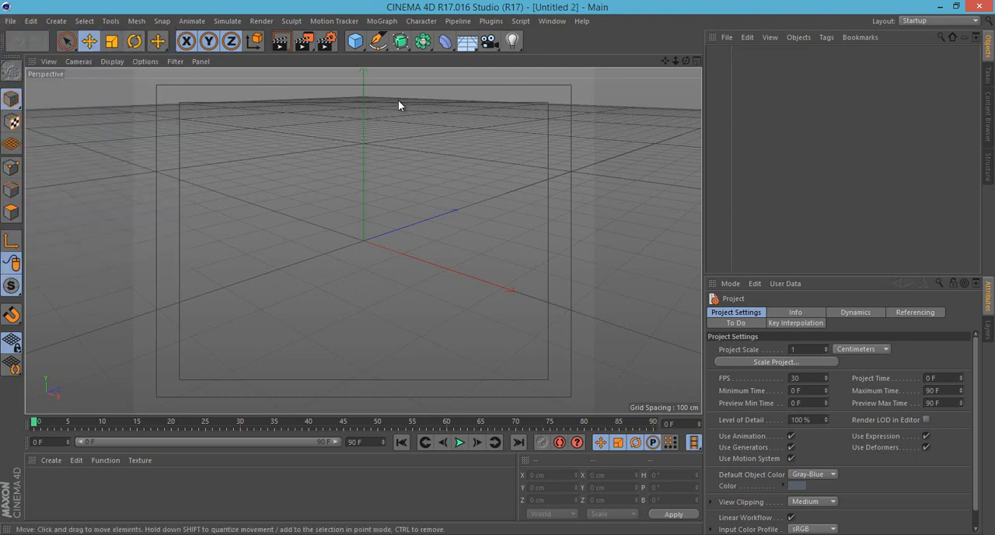
click(11, 21)
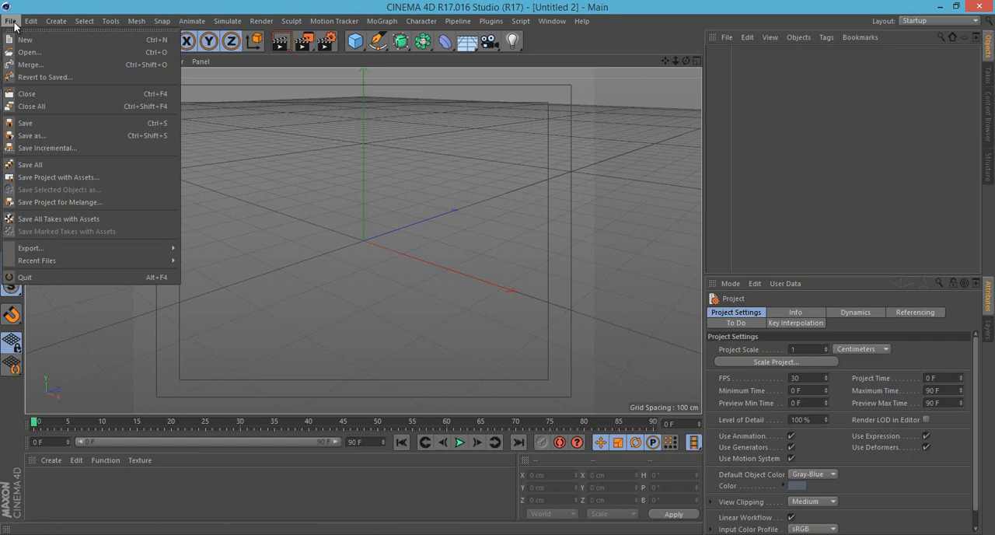
click(45, 52)
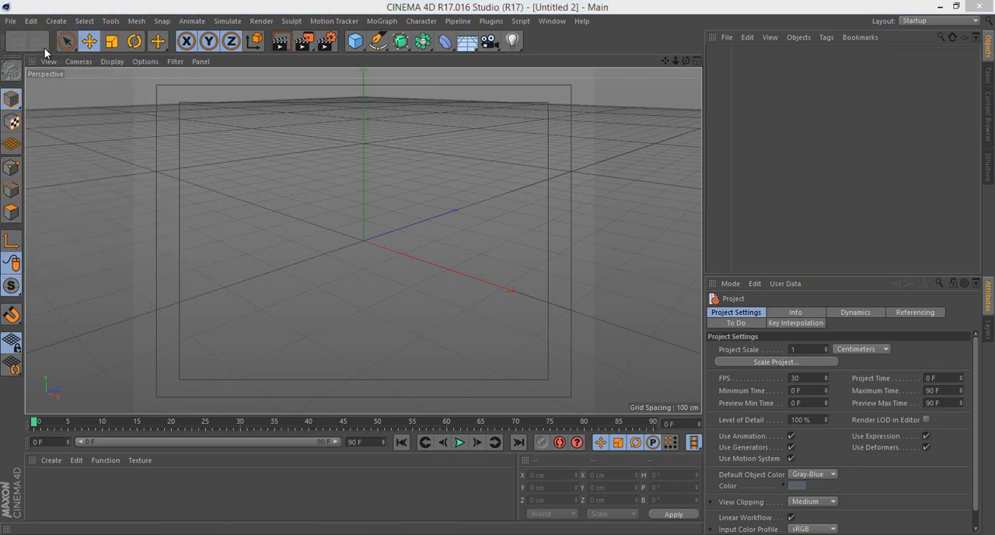
click(687, 24)
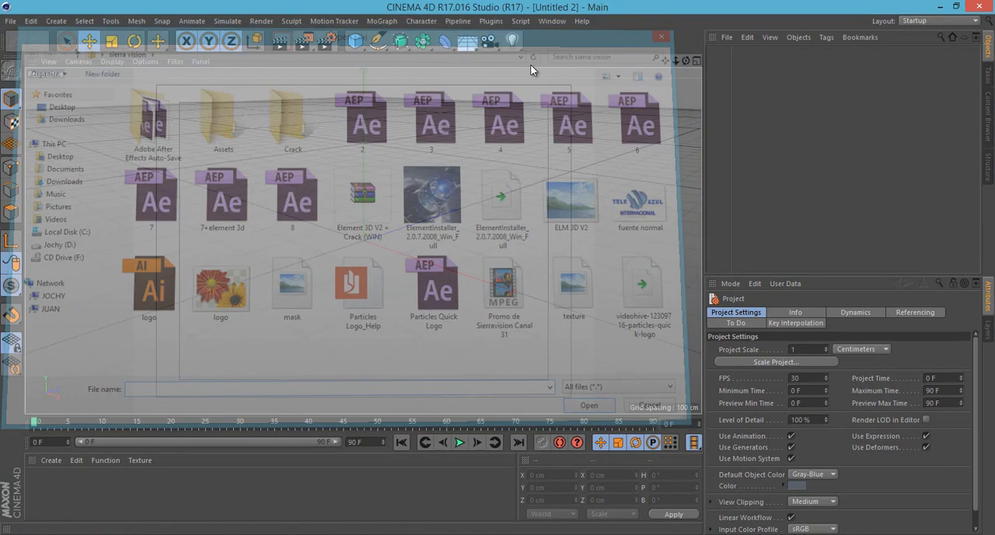
click(11, 21)
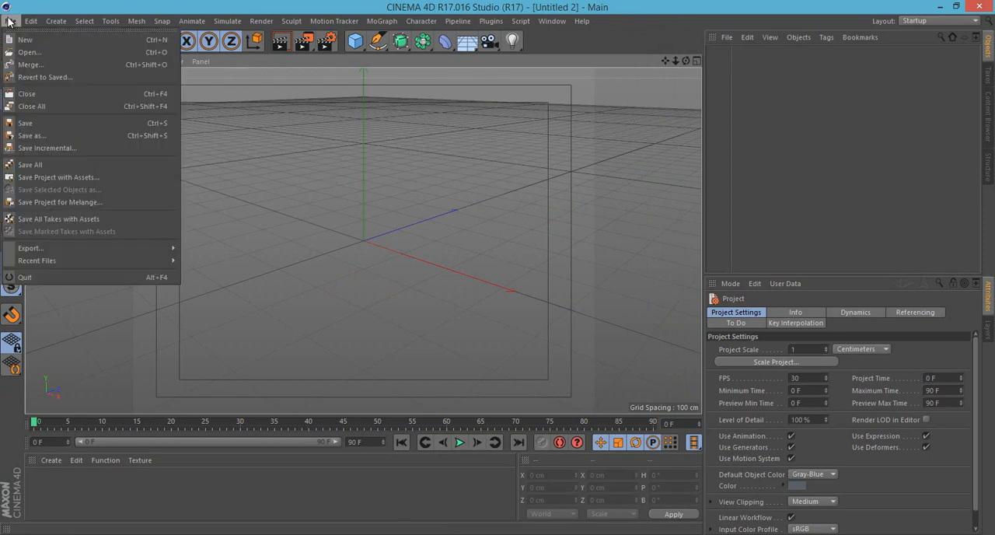
click(347, 140)
- Add a Cube primitive to the empty scene
click(56, 21)
mouse_move(59, 39)
click(122, 98)
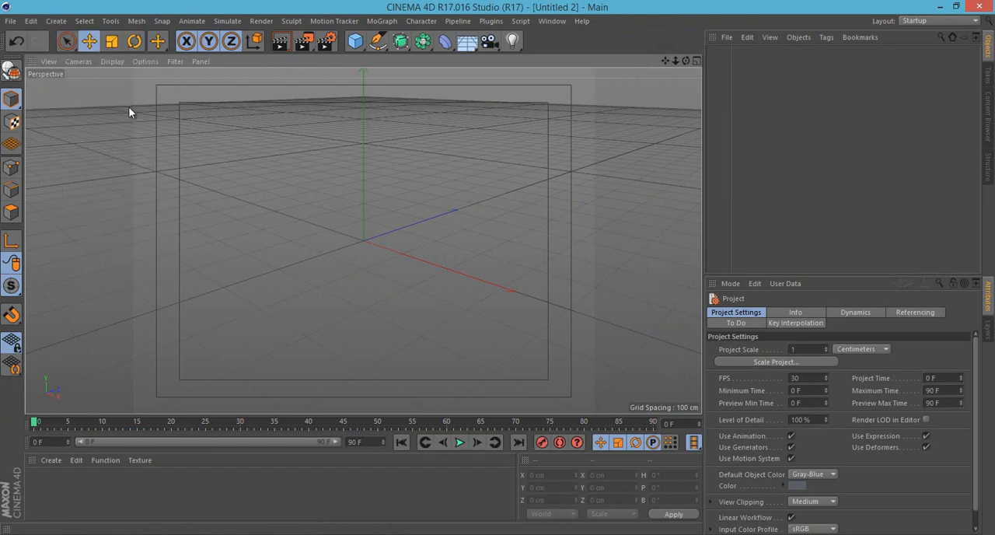
- Save the cube project to the Desktop under the name cubo and deselect the cube
click(10, 21)
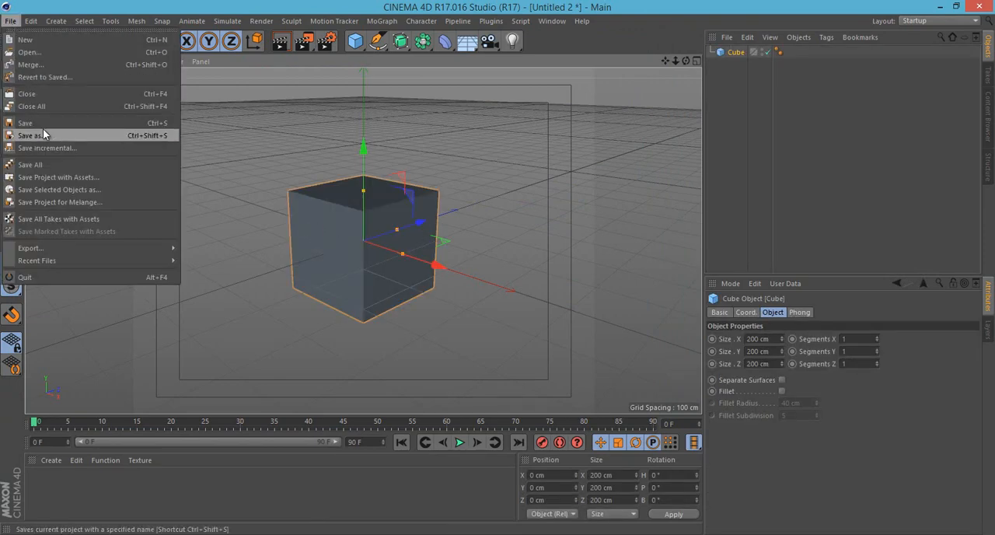
click(35, 136)
click(50, 101)
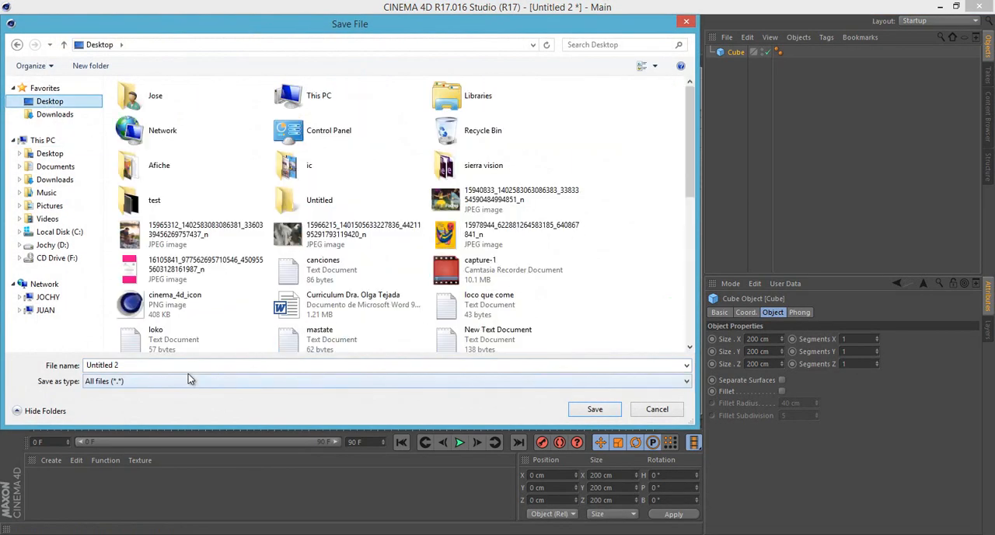
click(188, 365)
text(cubo)
key(Return)
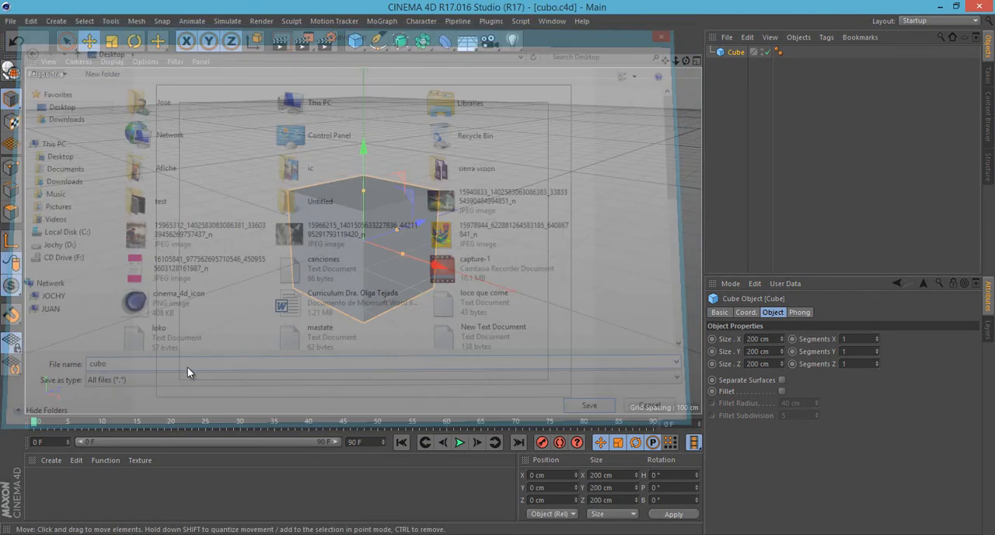
click(573, 187)
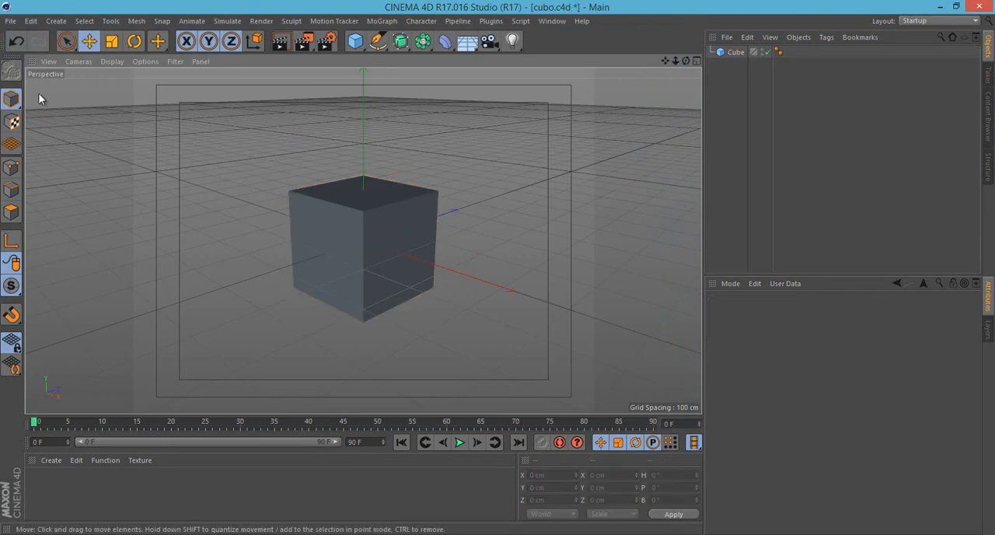
- Create another new project and add a Sphere primitive to it
click(11, 21)
click(23, 33)
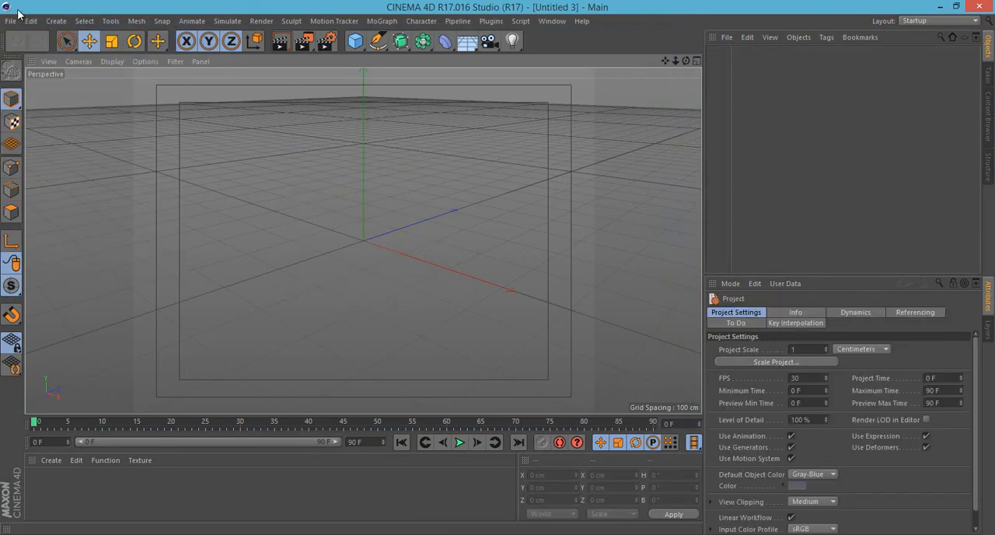
click(59, 21)
mouse_move(68, 40)
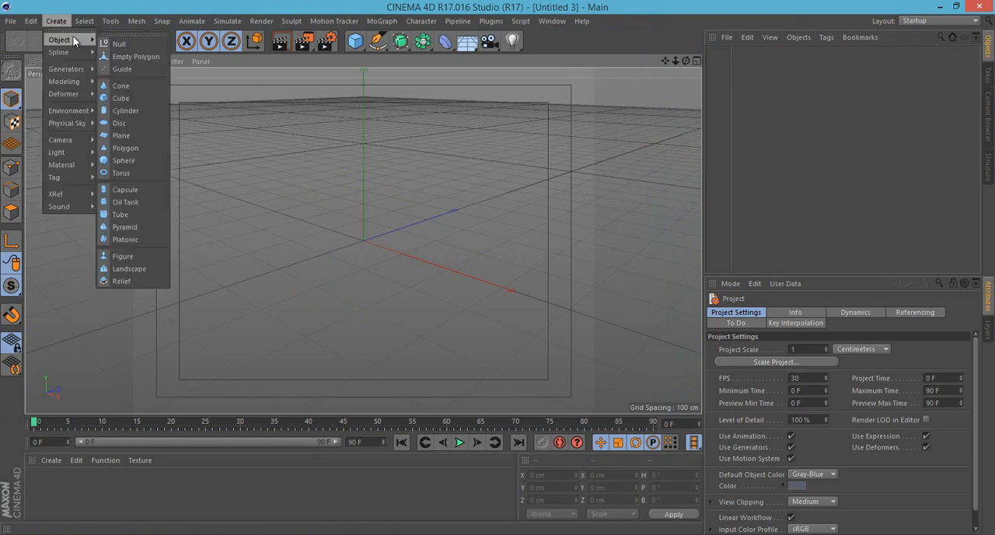
click(123, 160)
- Save the sphere project to the Desktop under the name esfera and deselect the sphere
click(10, 21)
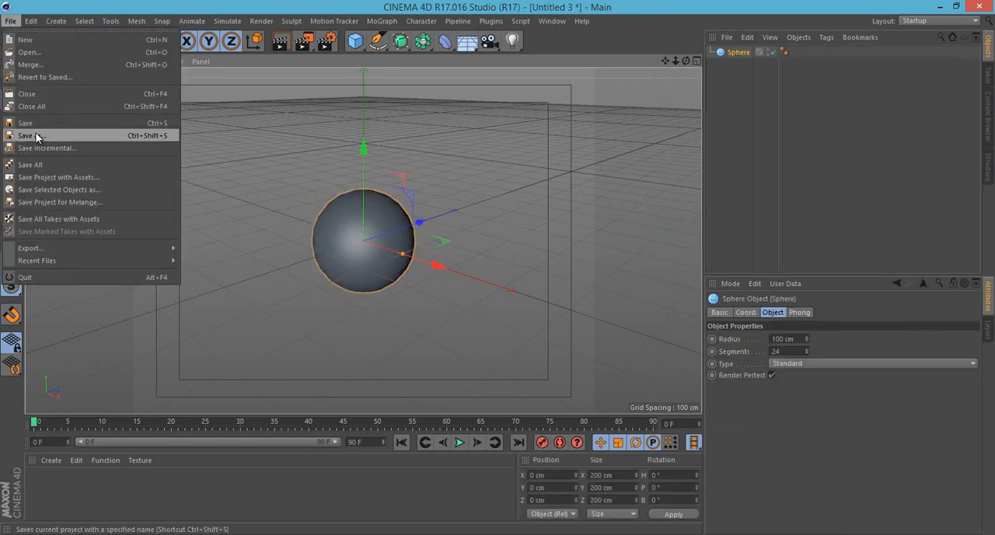
click(35, 131)
text(esfera)
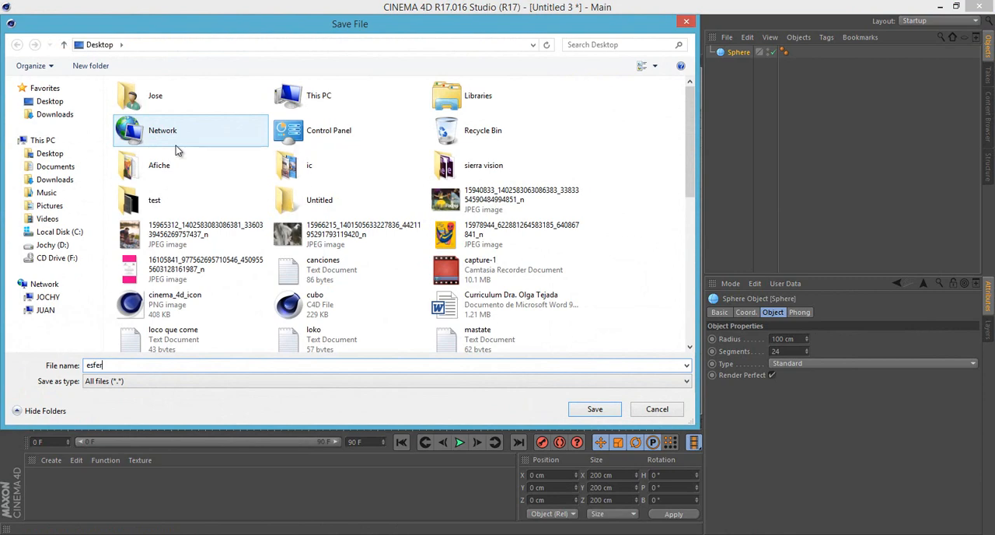
key(Return)
click(506, 162)
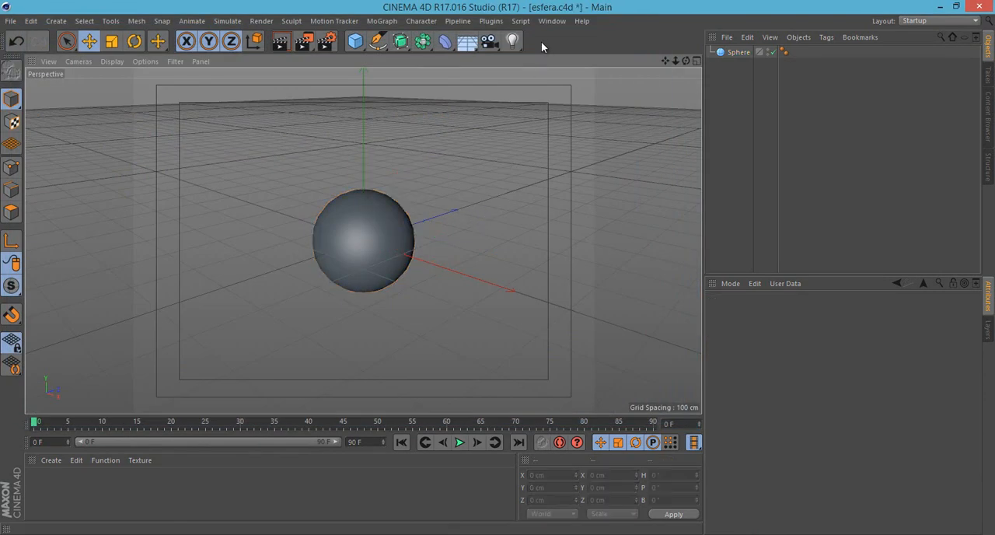
- Close all open projects, saving the changes to both esfera.c4d and cubo.c4d
click(14, 21)
click(31, 106)
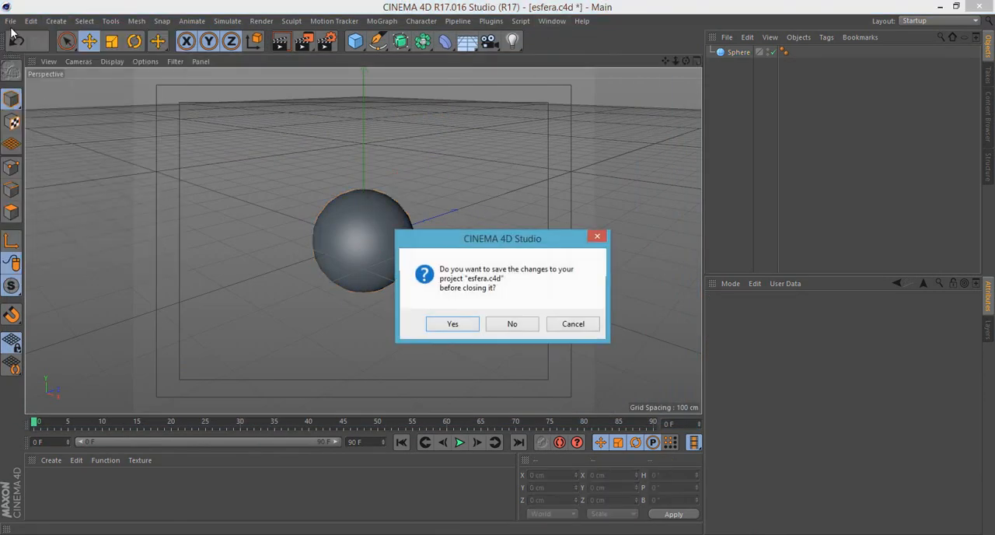
click(461, 323)
click(460, 324)
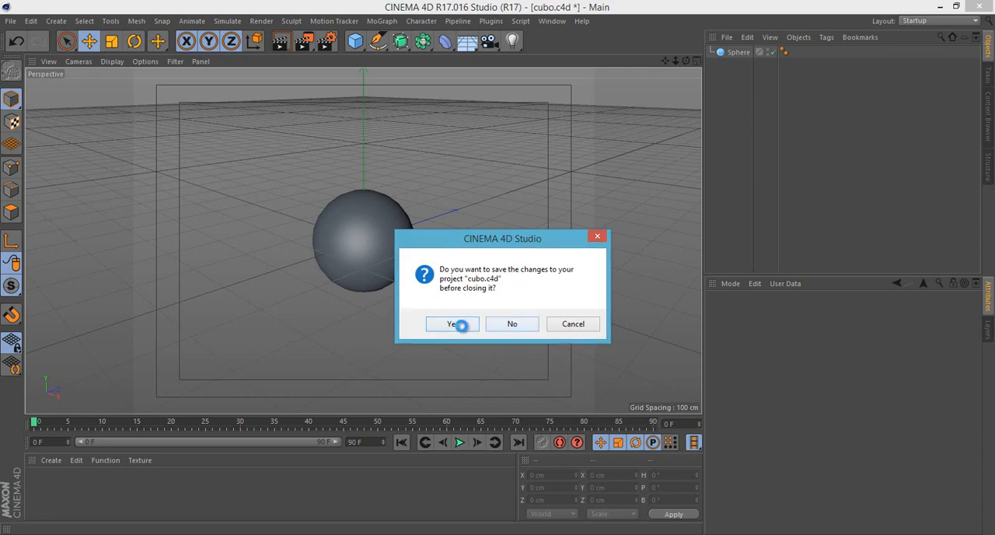
- Reopen cubo.c4d from the recently used files
click(14, 22)
mouse_move(75, 260)
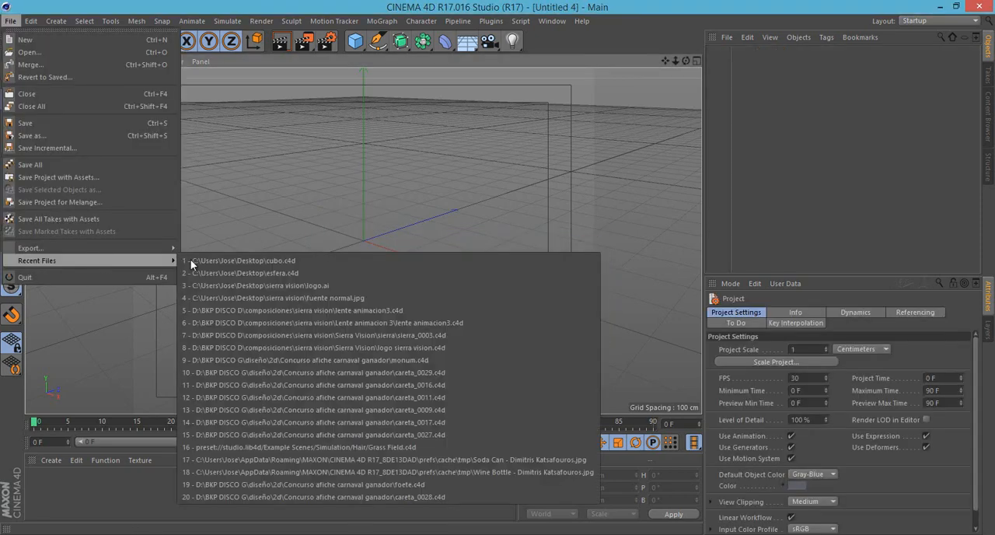
click(249, 259)
- Merge the esfera project from the Desktop into the open cube project
click(12, 21)
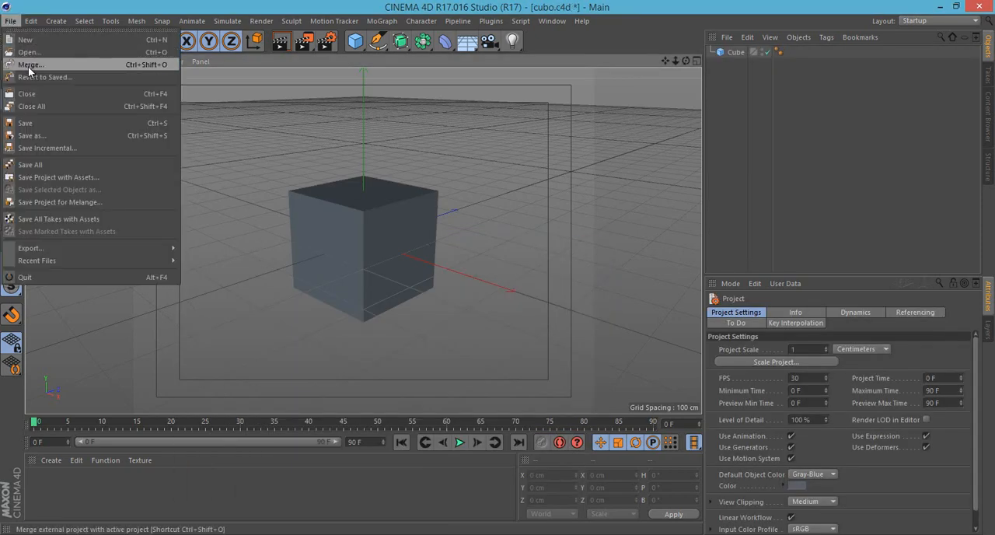
click(31, 50)
click(604, 249)
scroll(604, 250, down, 4)
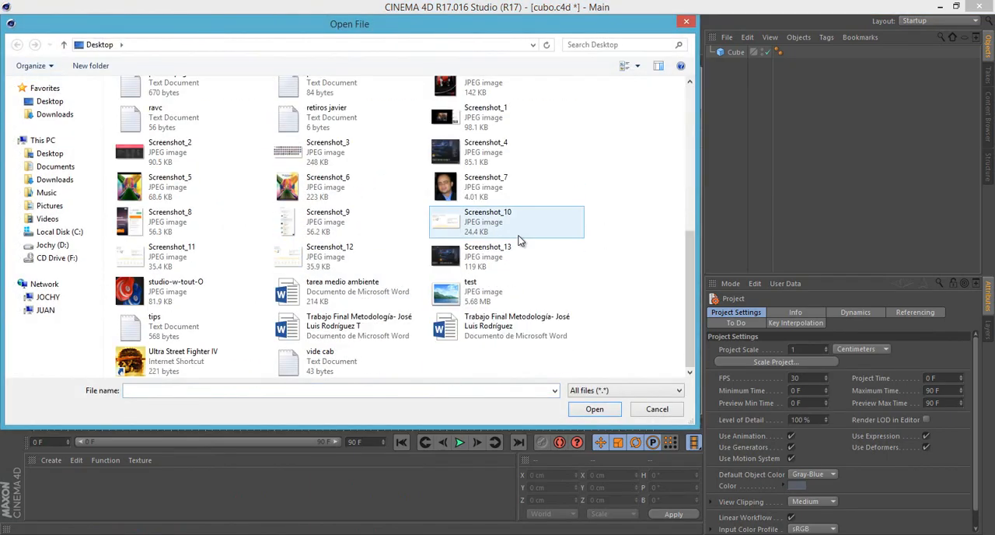
key(e)
click(593, 409)
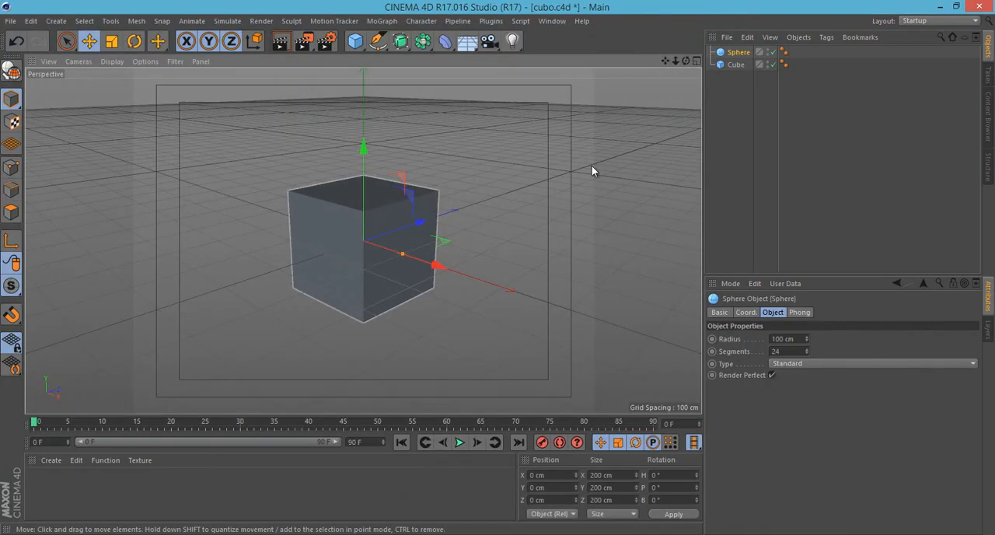
- Move the sphere out of the cube to about X 280 cm, Y 112 cm, Z 336 cm
drag(577, 164, 661, 67)
alt+middle_drag(297, 264, 148, 288)
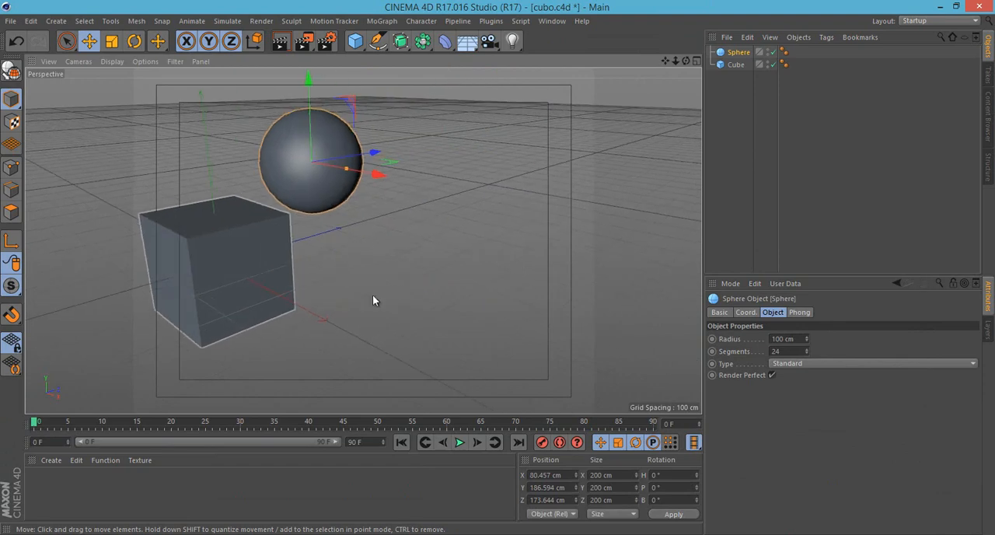
drag(338, 274, 457, 312)
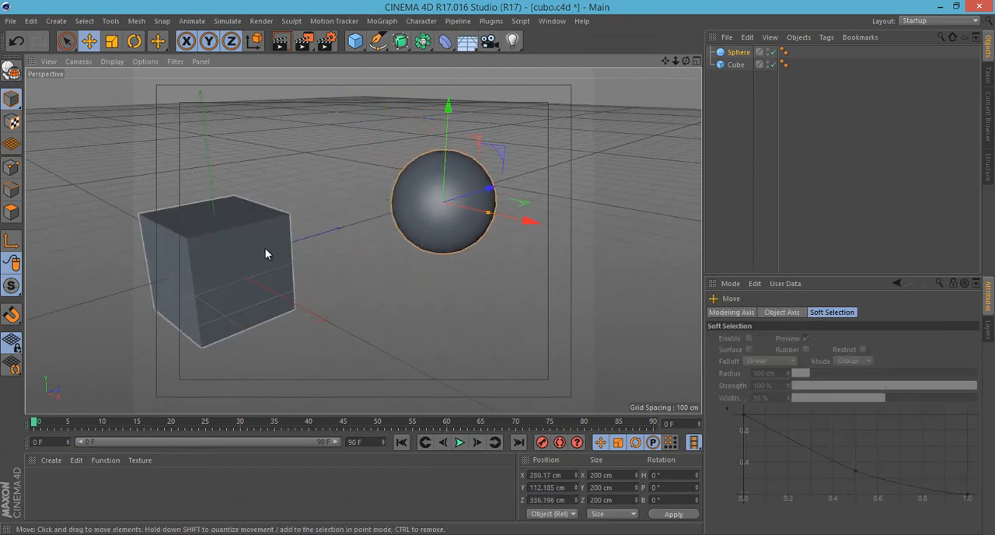
alt+middle_drag(269, 248, 348, 227)
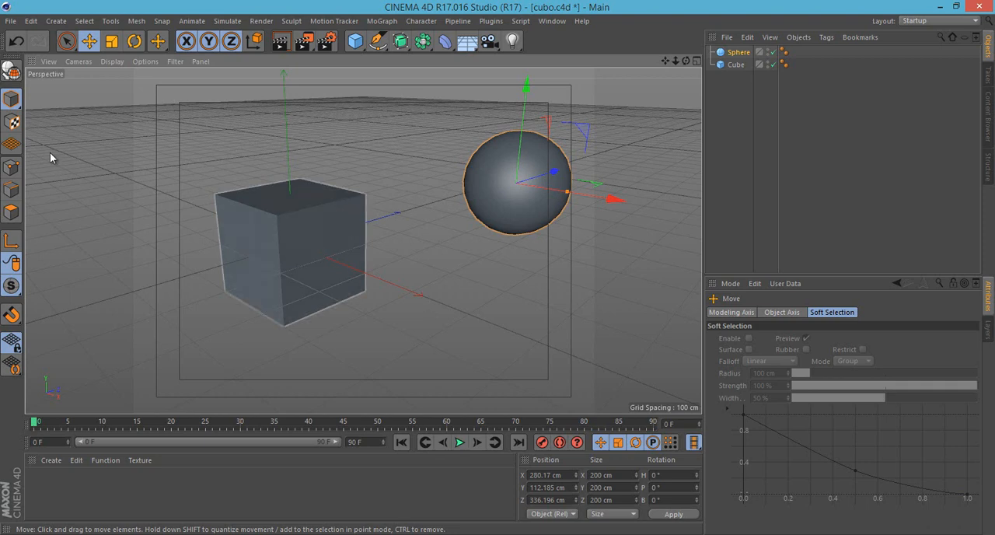
- Close the cubo.c4d project without saving its changes
click(10, 22)
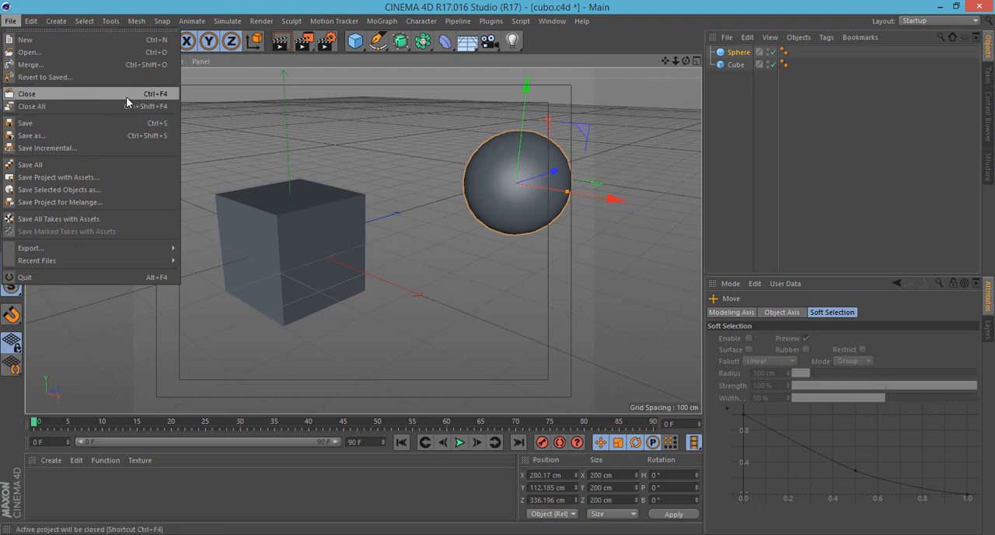
click(27, 95)
click(515, 325)
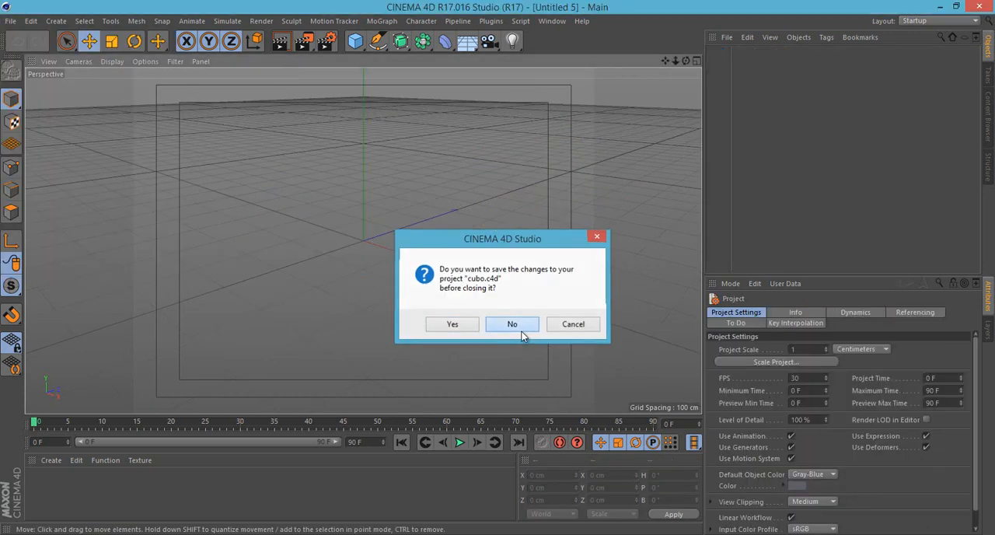
click(11, 21)
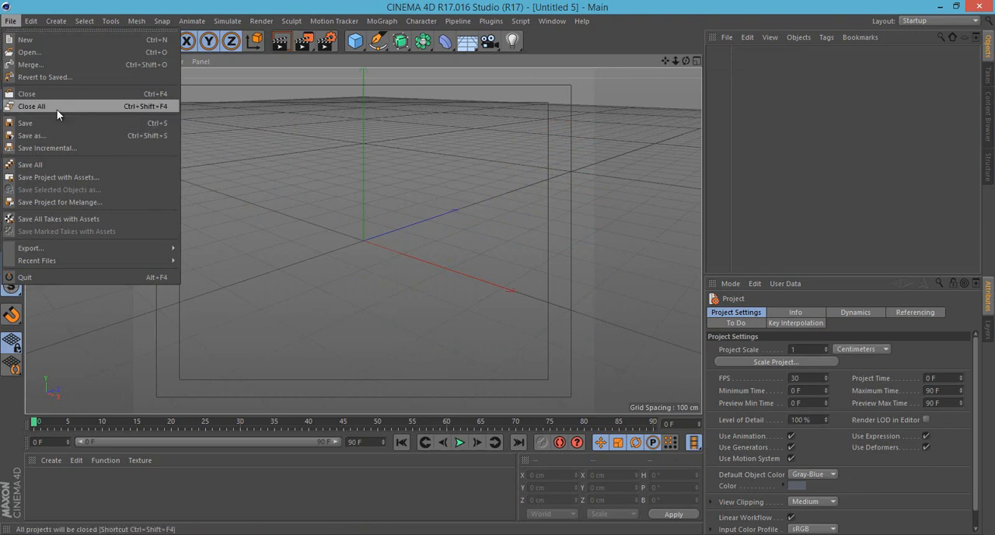
click(283, 124)
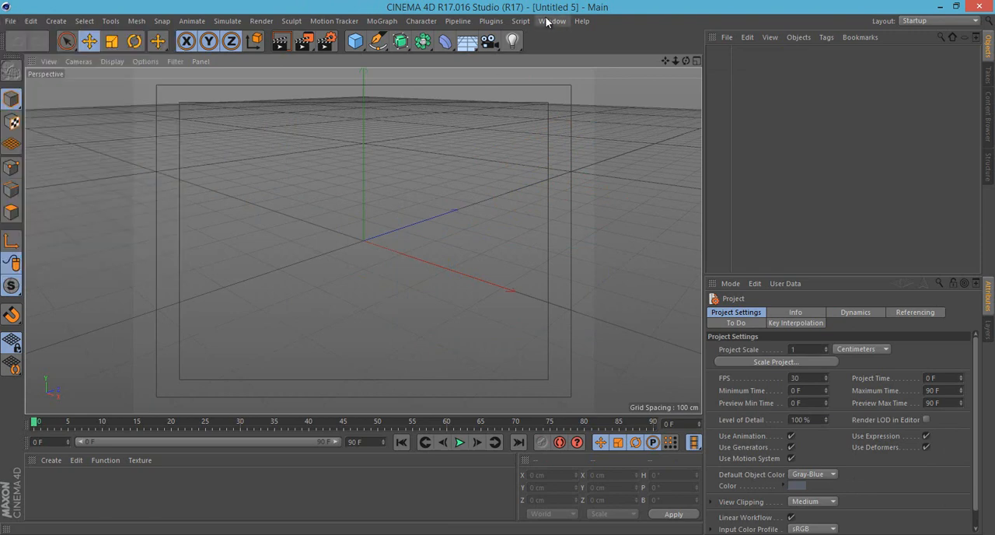
click(546, 22)
click(9, 22)
click(9, 22)
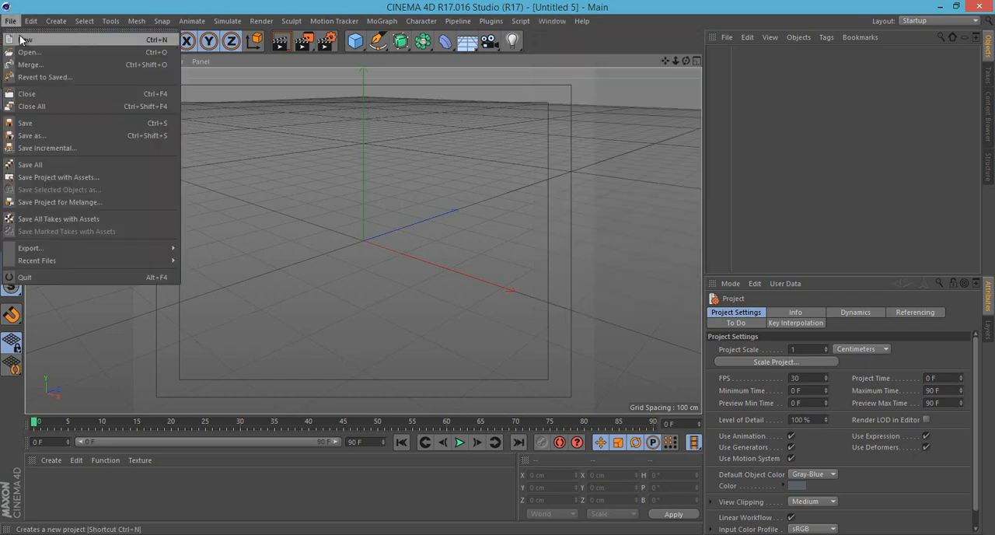
mouse_move(78, 261)
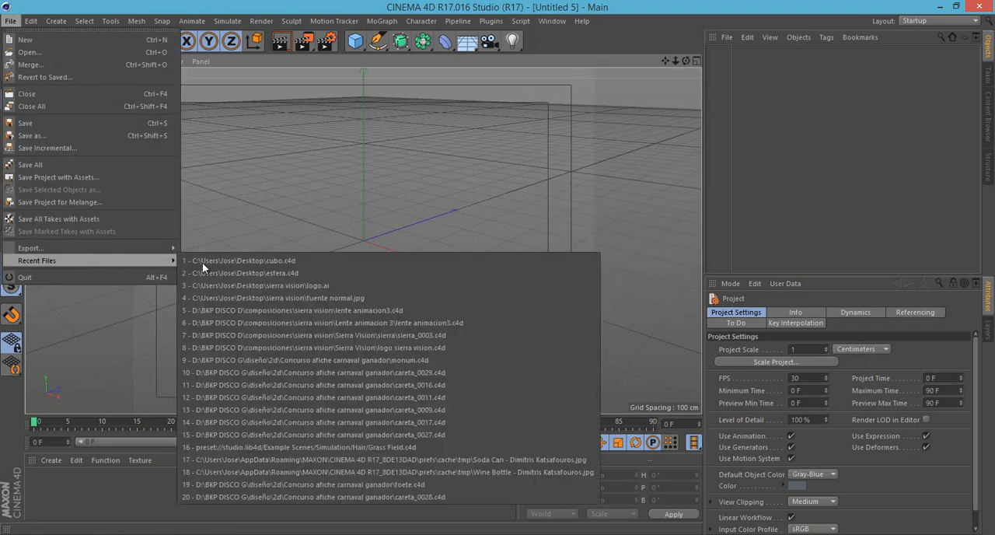
- Open lente animacion3.c4d in the sierra vision folder from the recently used files
click(350, 286)
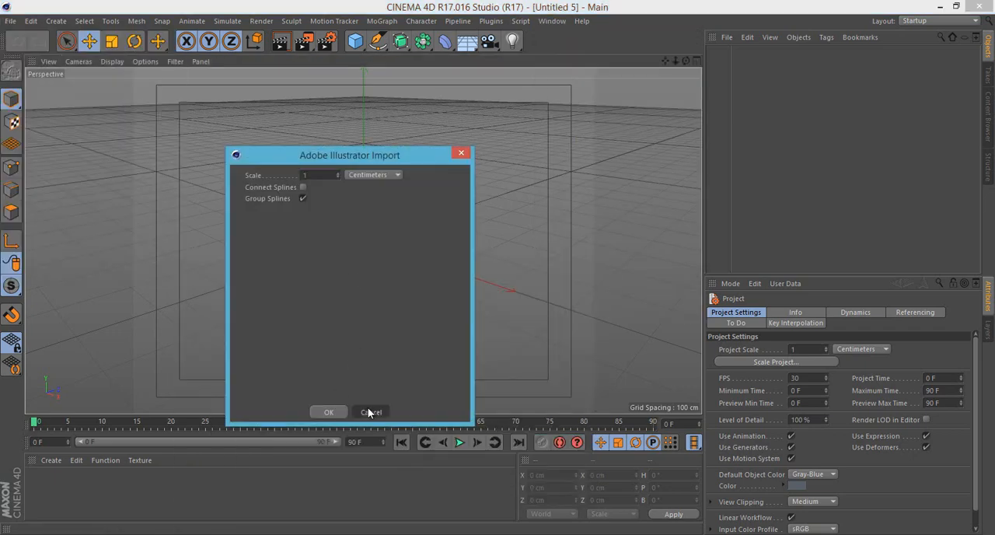
click(328, 412)
click(11, 21)
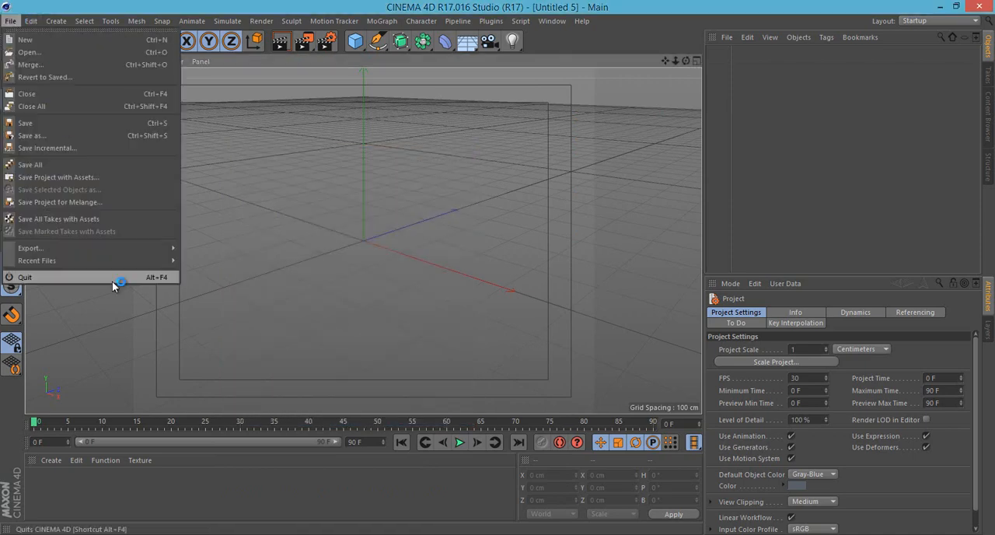
mouse_move(110, 258)
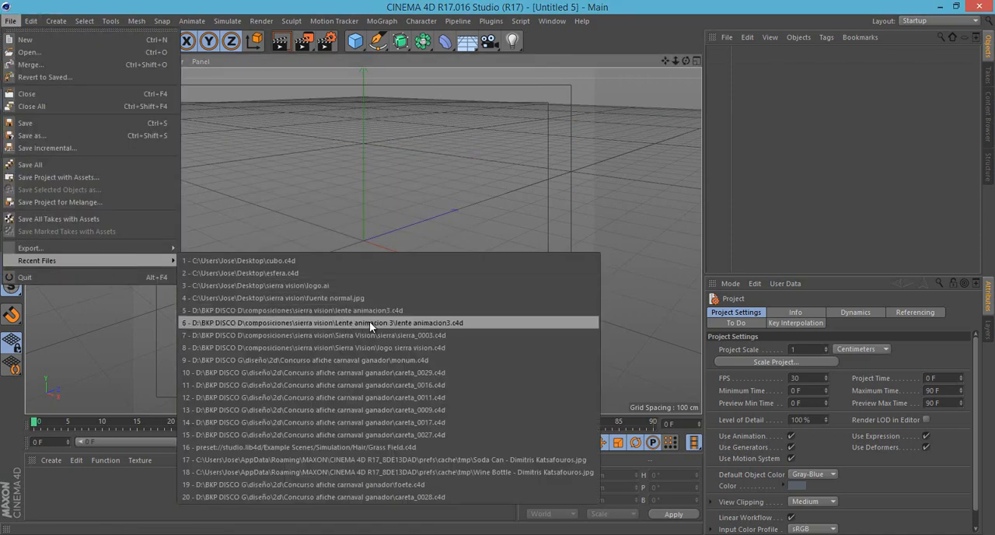
click(371, 313)
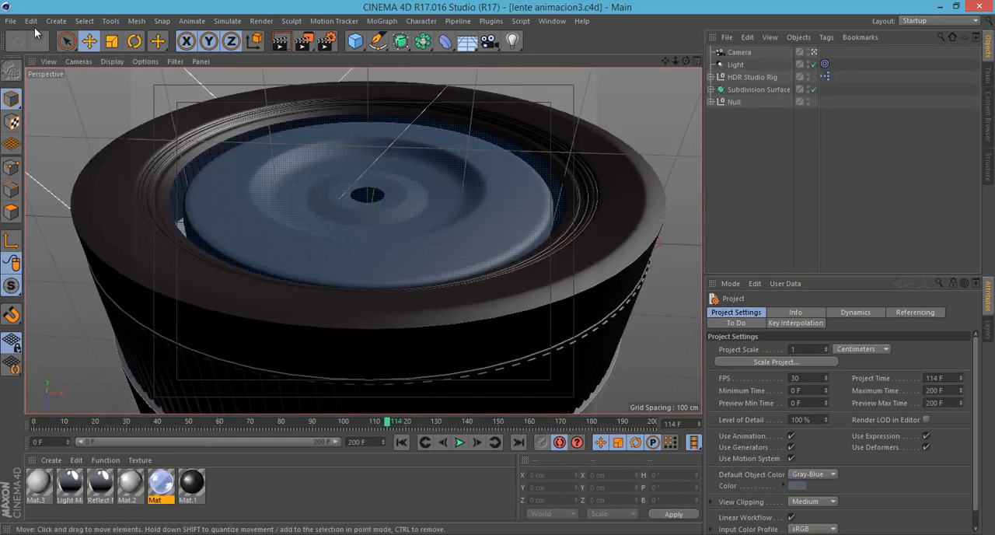
- Open sierra_0003.c4d and careta_0029.c4d from the recently used files alongside the lens project
click(11, 21)
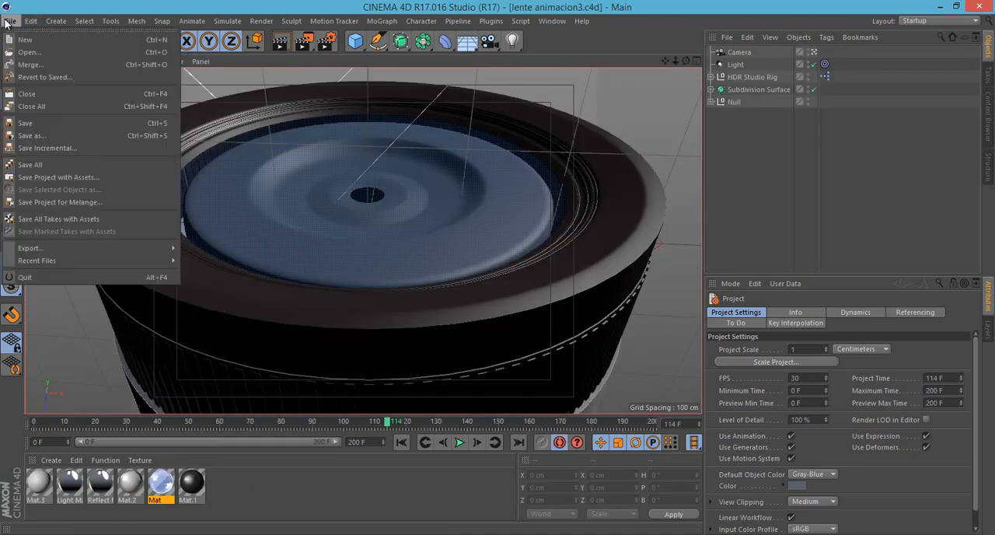
mouse_move(92, 260)
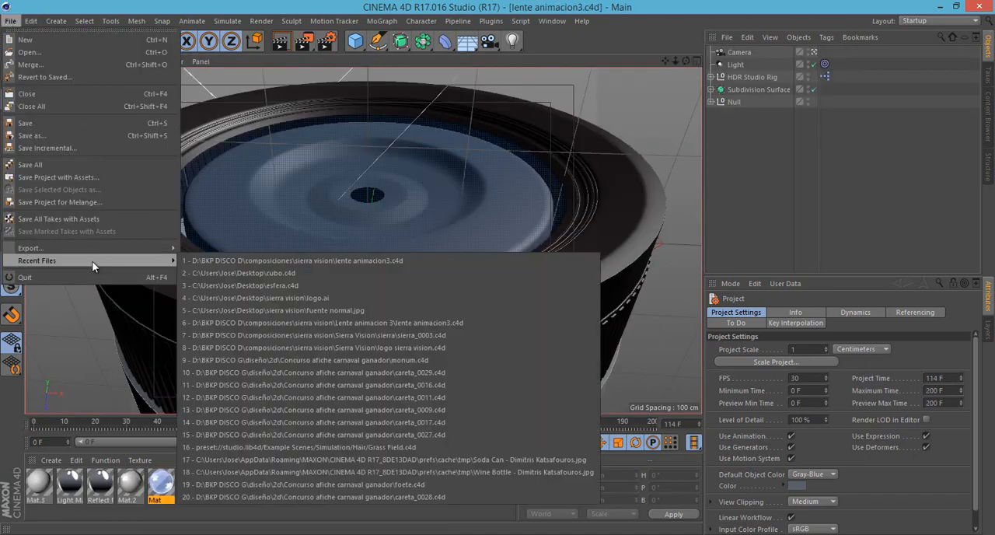
click(361, 318)
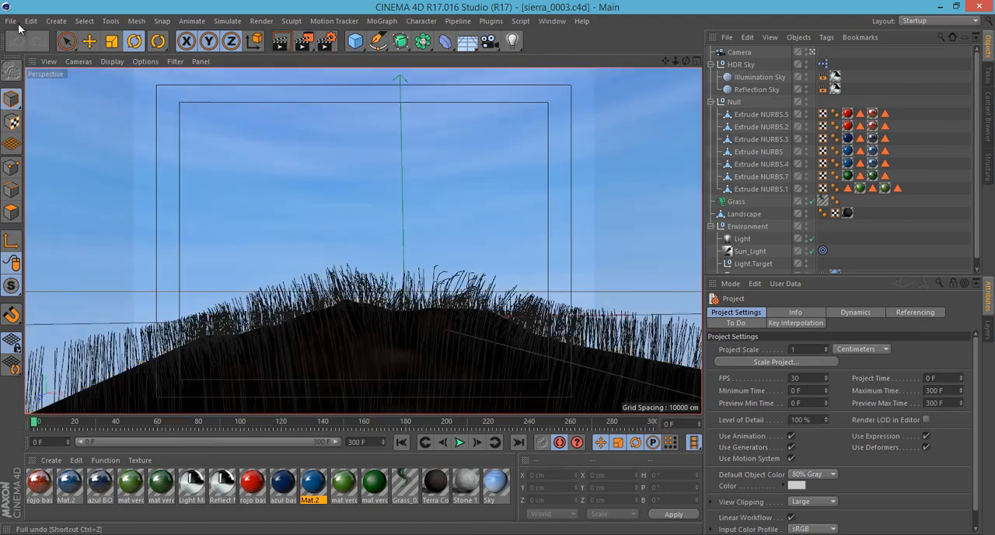
click(11, 21)
mouse_move(114, 259)
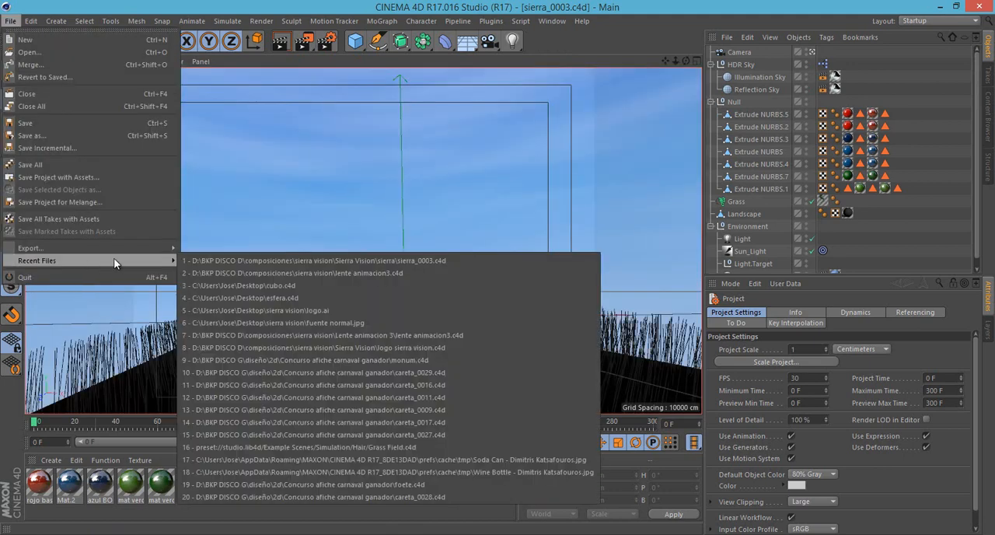
click(364, 373)
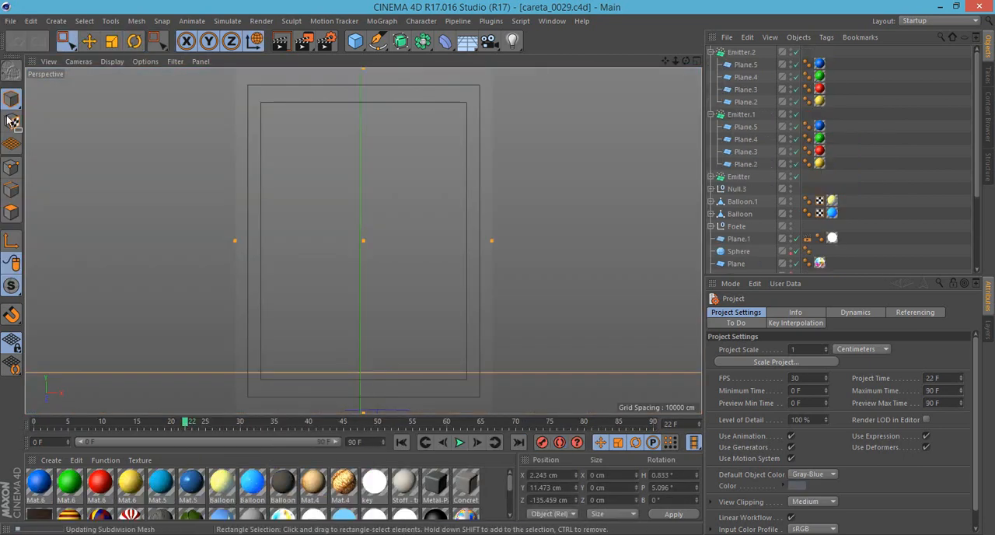
click(896, 134)
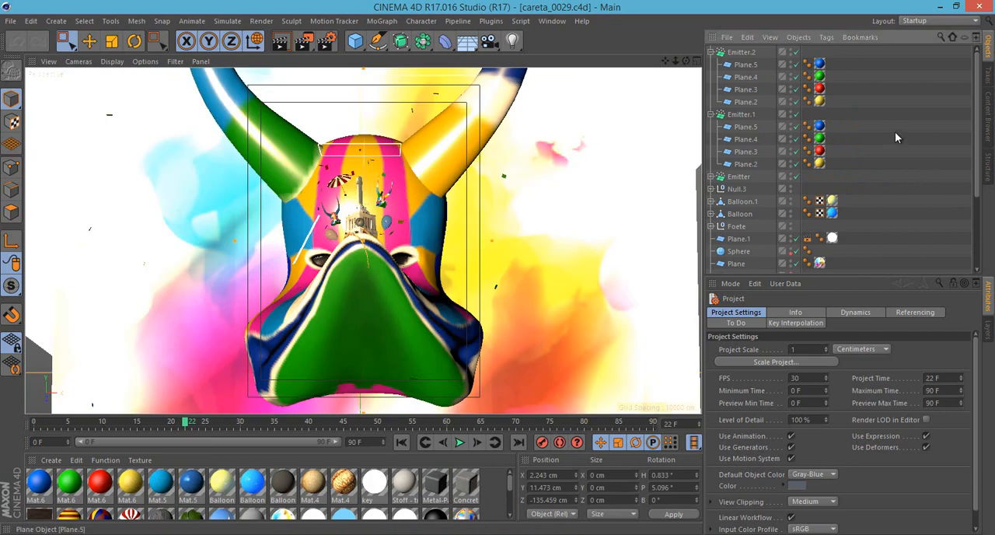
- Close all open projects at once without saving the changes to careta_0029.c4d, checking the list of open projects
click(552, 21)
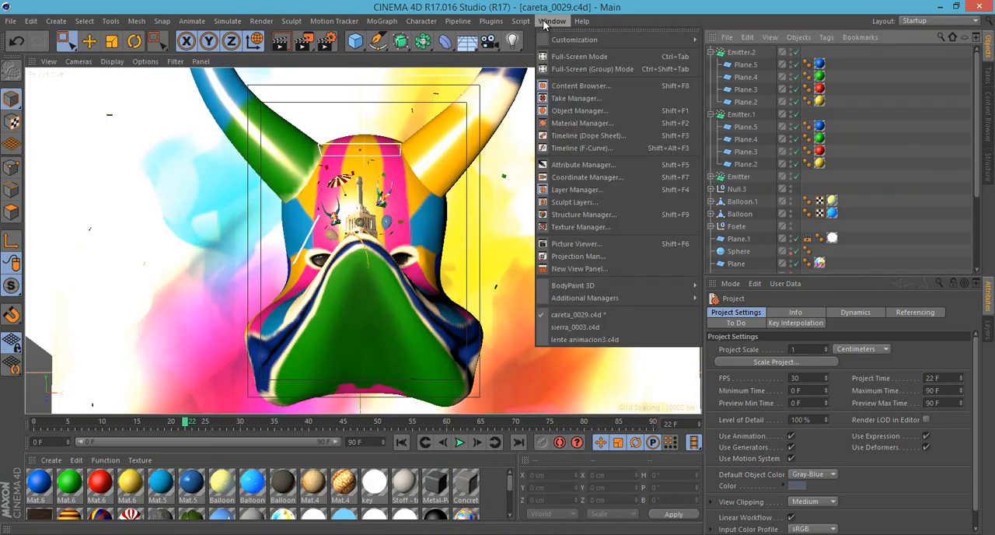
click(11, 21)
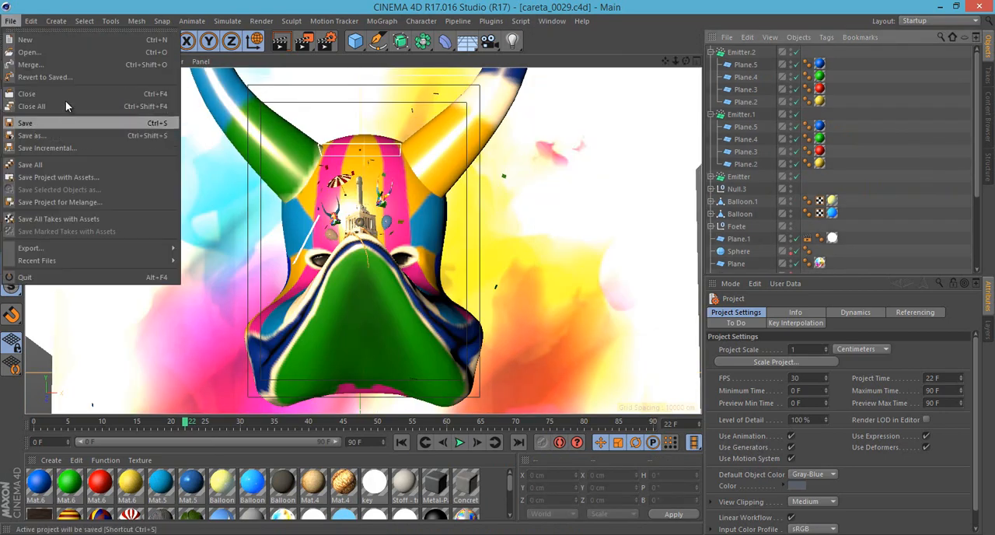
click(551, 21)
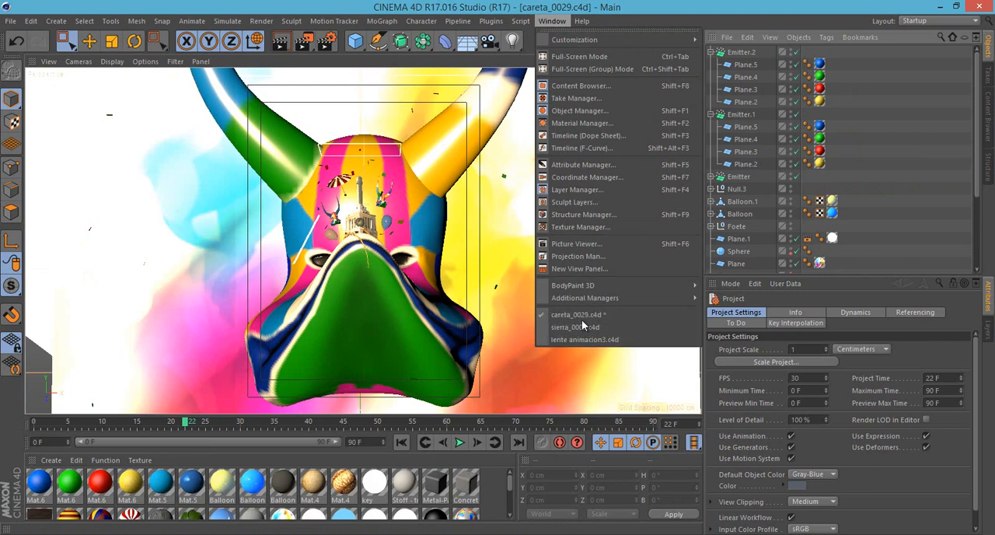
mouse_move(11, 21)
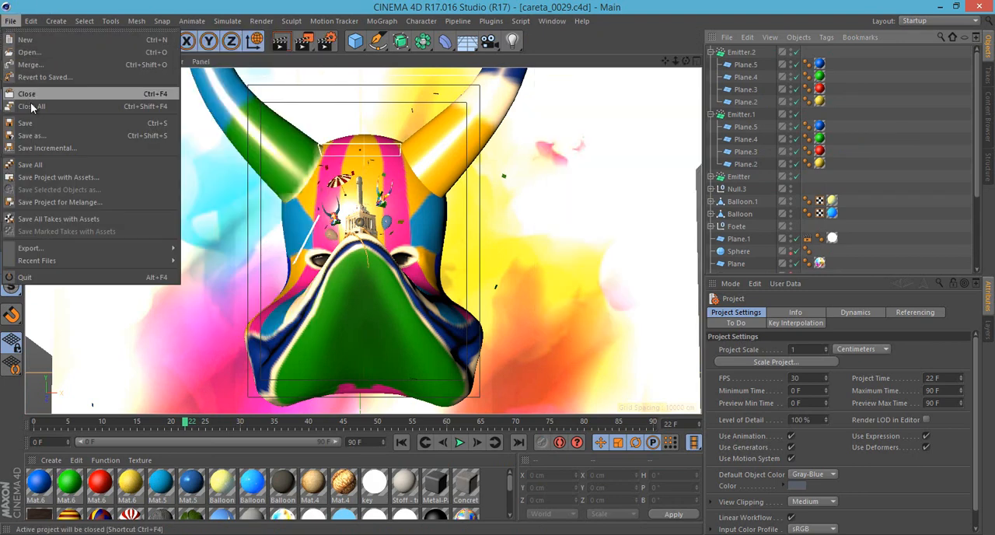
click(32, 105)
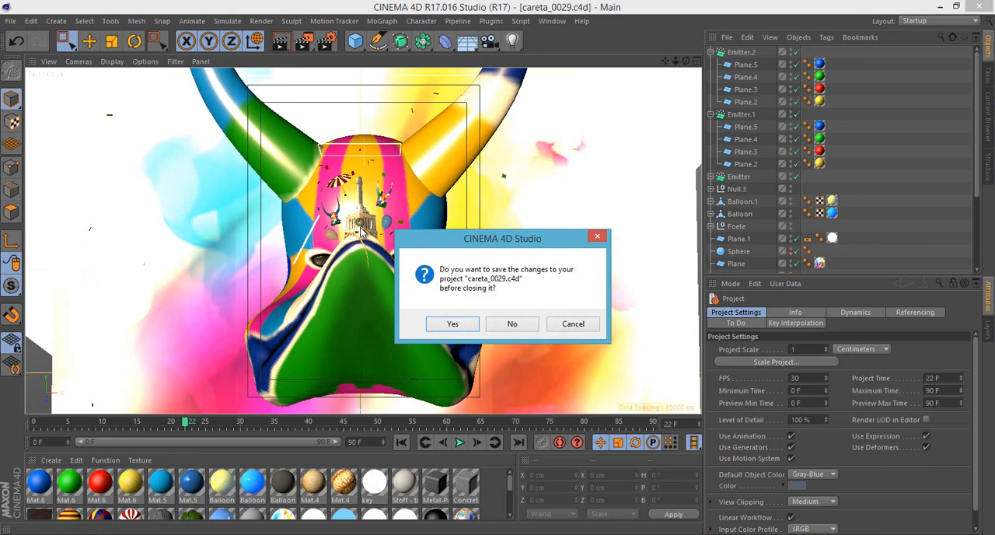
click(511, 324)
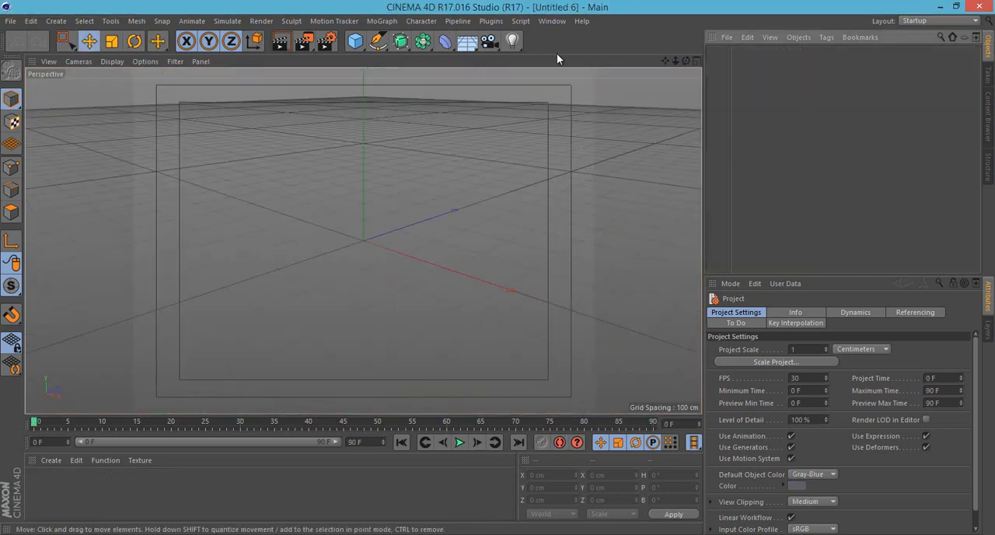
click(552, 21)
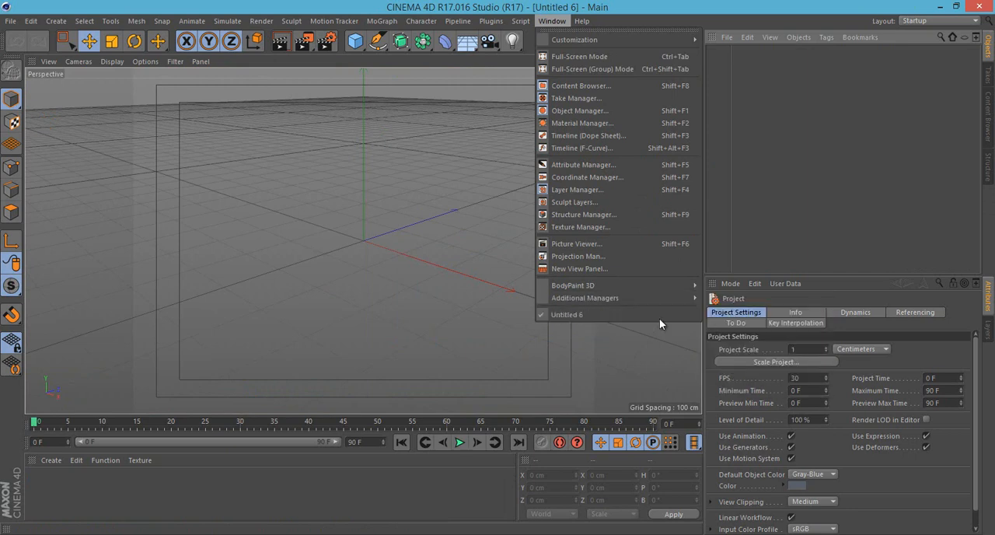
click(227, 5)
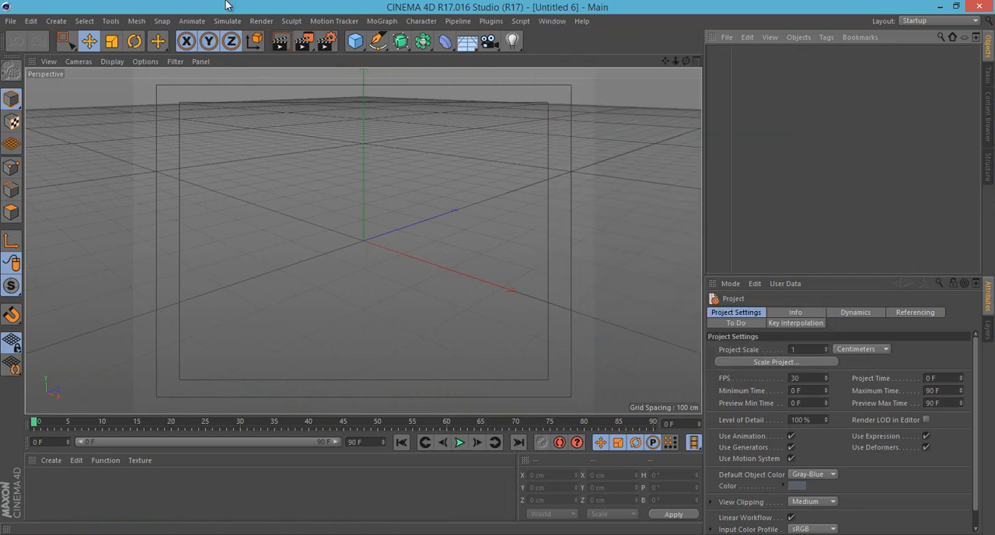
- Reopen the cubo.c4d project on the Desktop from the recently used files
click(10, 21)
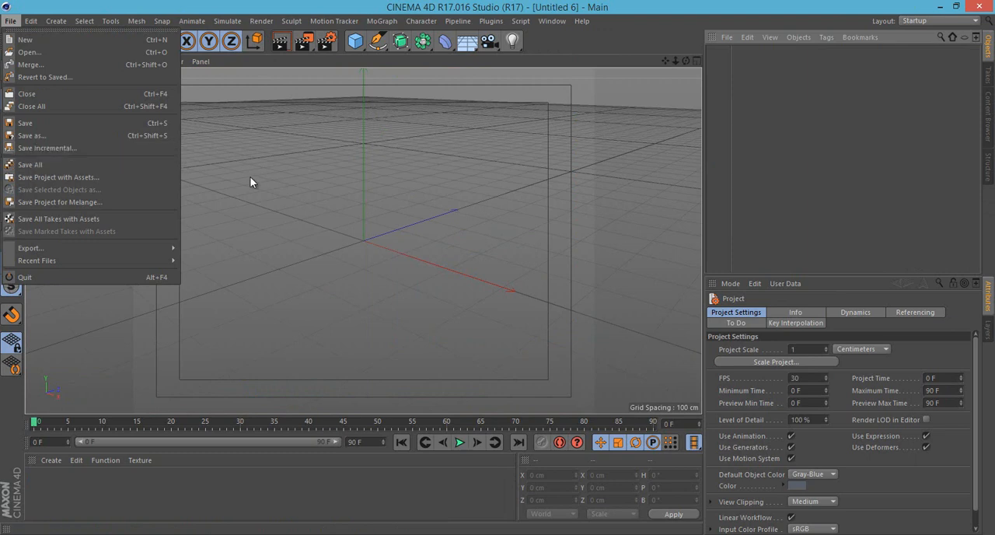
click(195, 152)
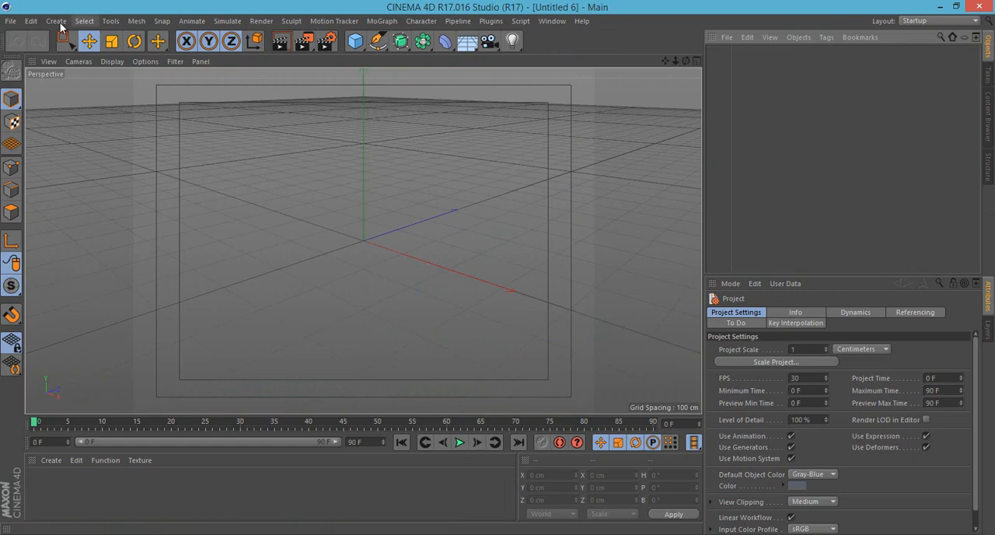
click(11, 21)
mouse_move(75, 259)
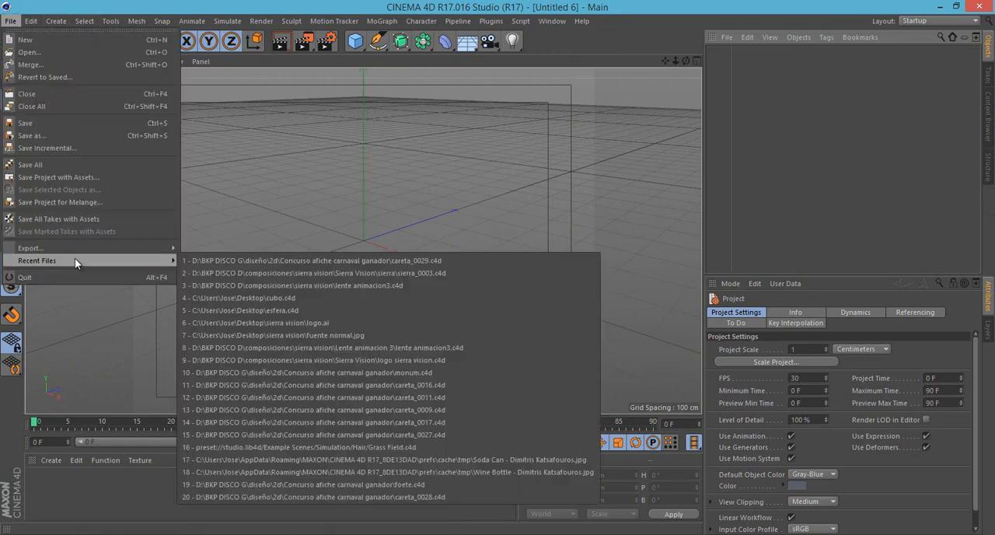
click(256, 285)
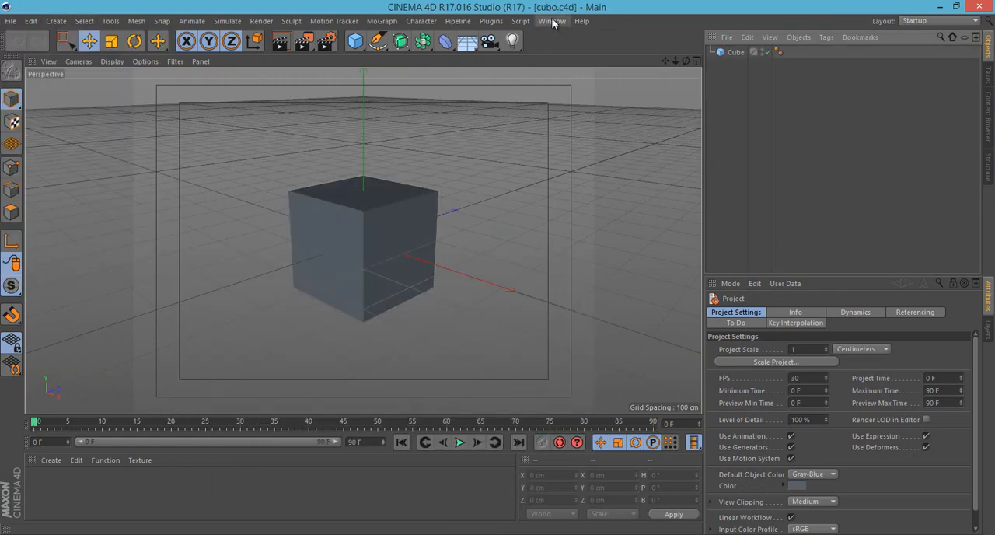
- Make the cube editable and switch to point mode with the Rectangle Selection tool active
click(381, 223)
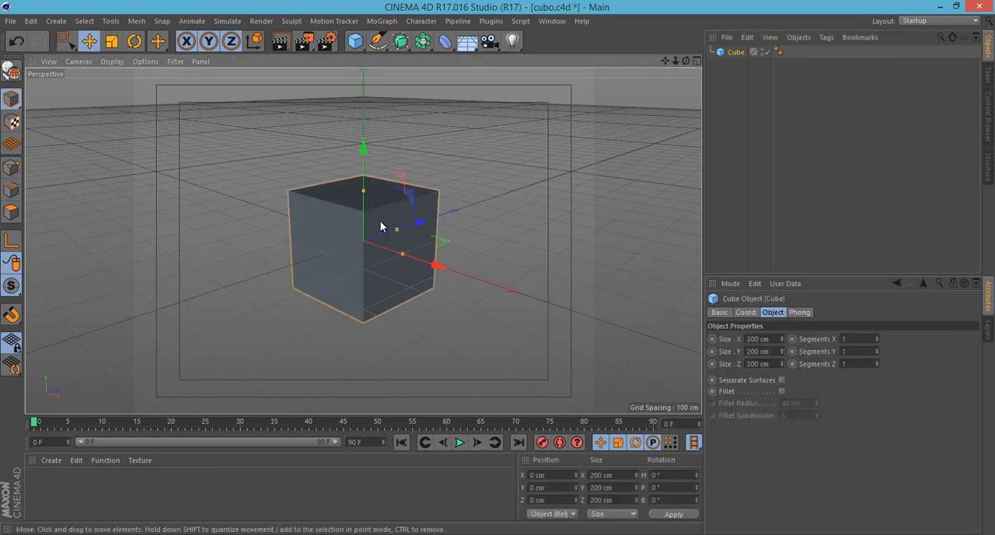
scroll(381, 223, up, 4)
click(67, 44)
click(12, 70)
click(11, 167)
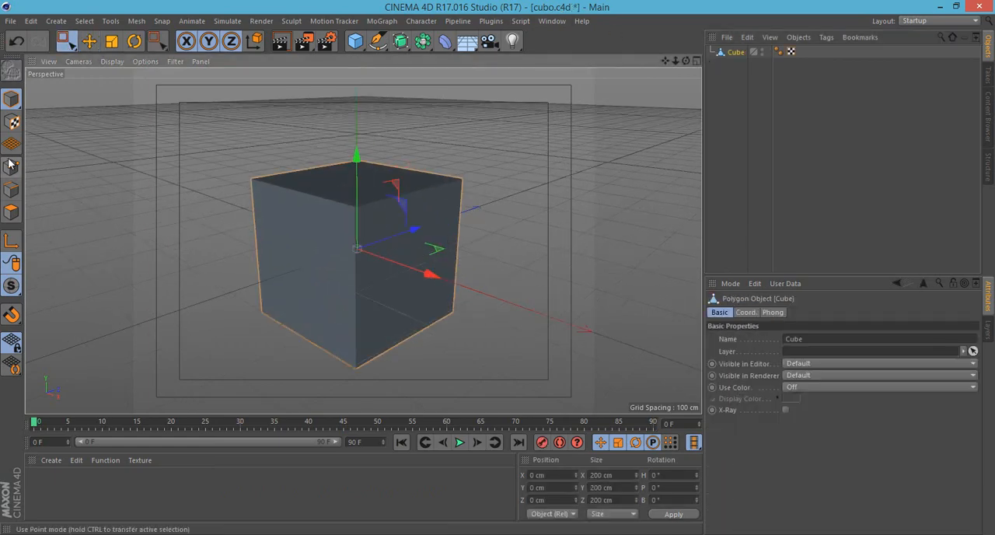
- Select the cube's two outer side points on the top face and lower them to about Y 2 cm
scroll(333, 214, up, 2)
drag(222, 136, 269, 210)
shift+drag(471, 145, 515, 199)
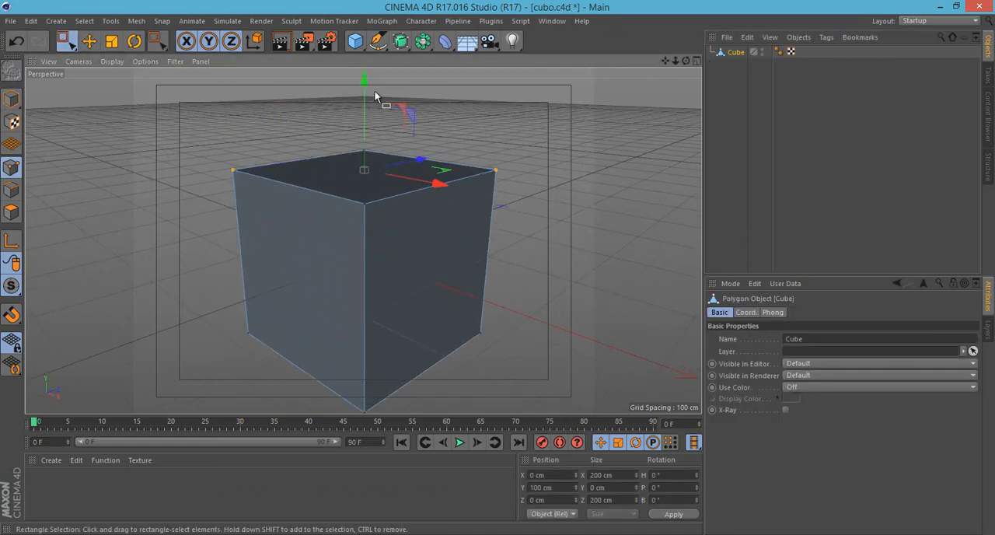
drag(371, 85, 374, 159)
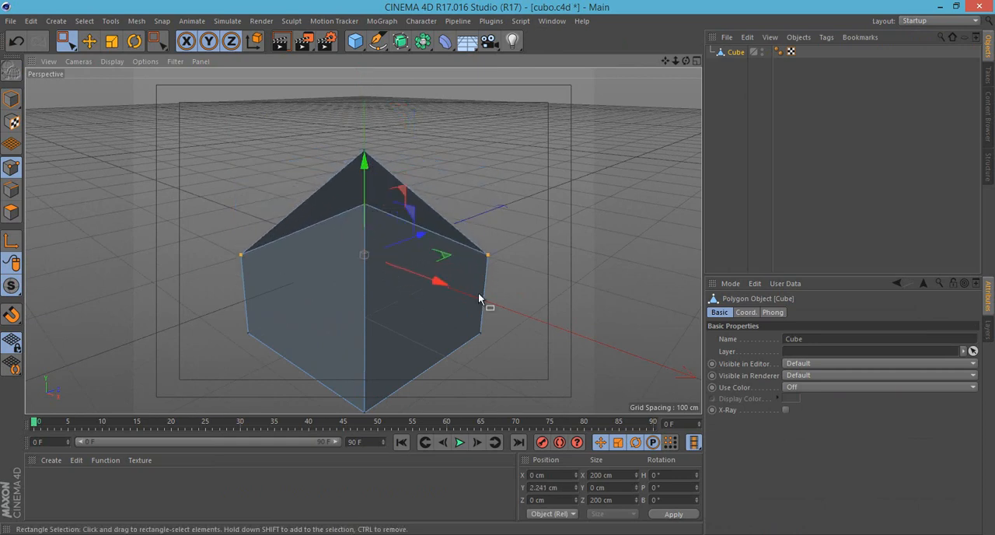
click(116, 124)
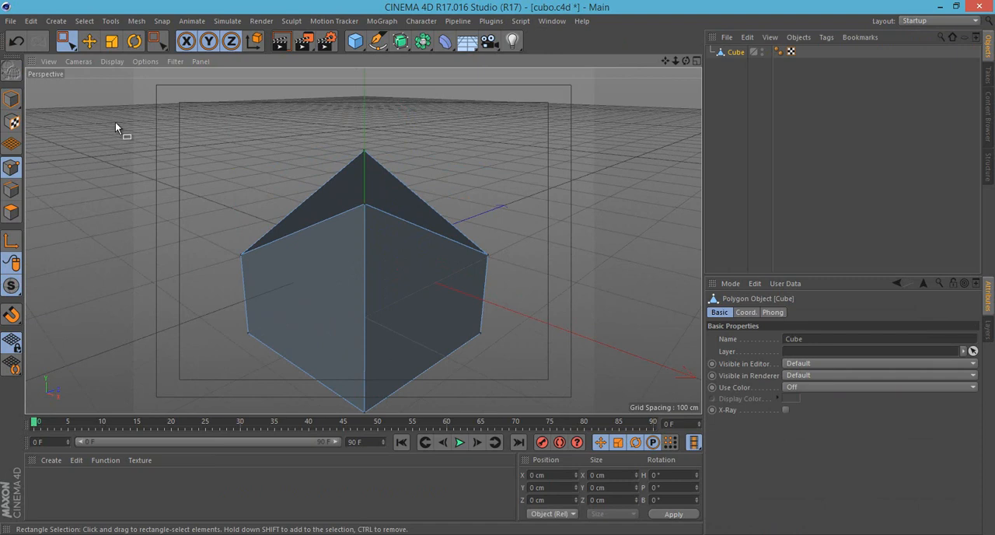
- Save the deformed cube as two successive incremental versions of the project
click(10, 22)
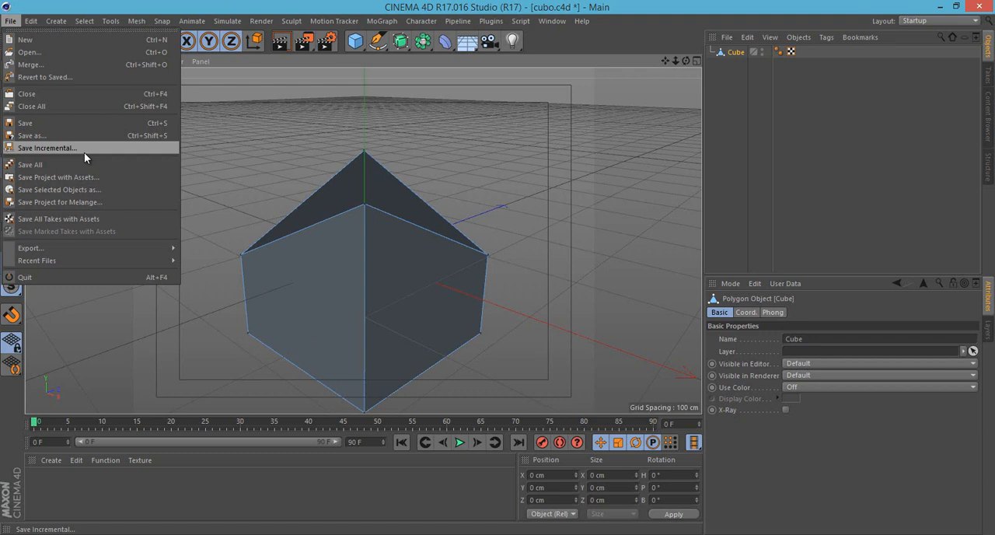
click(84, 150)
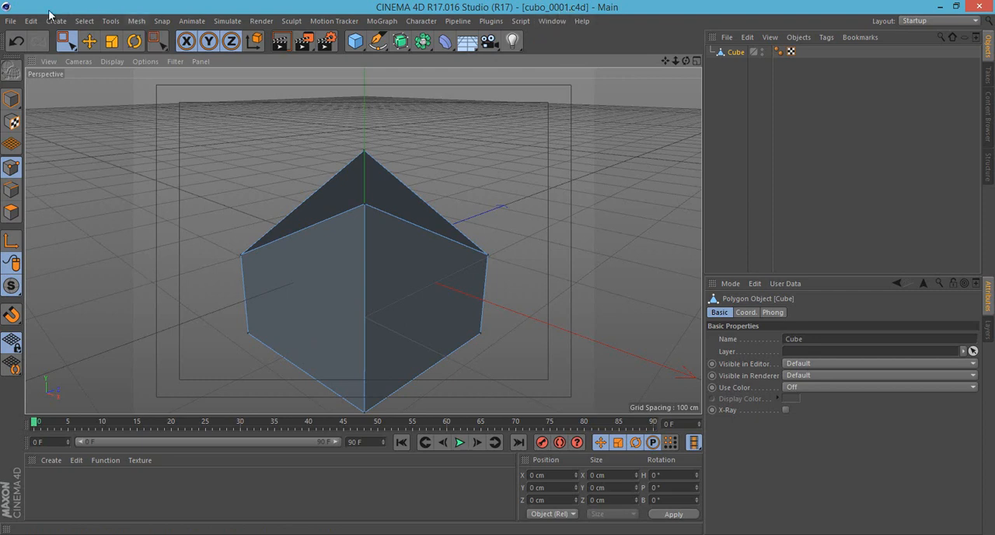
click(10, 21)
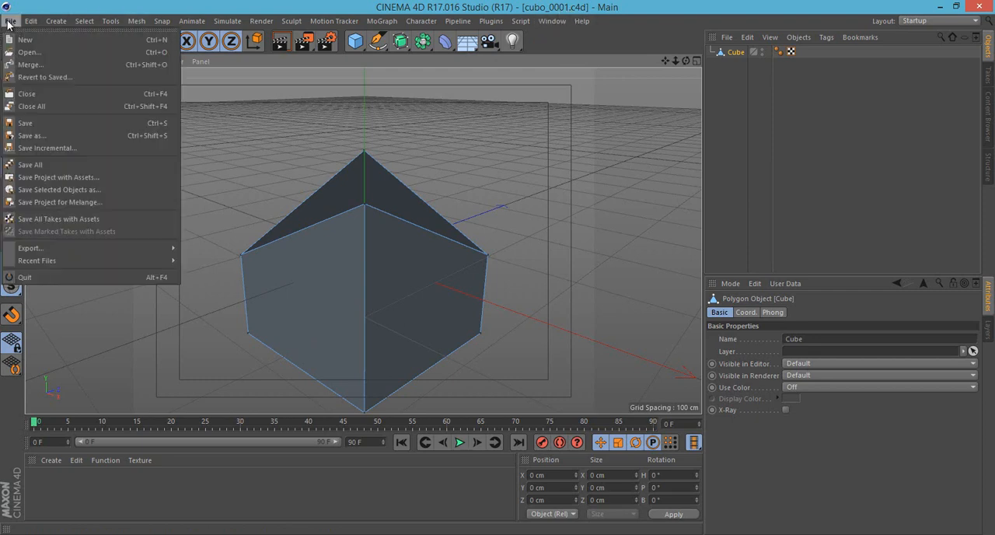
click(48, 148)
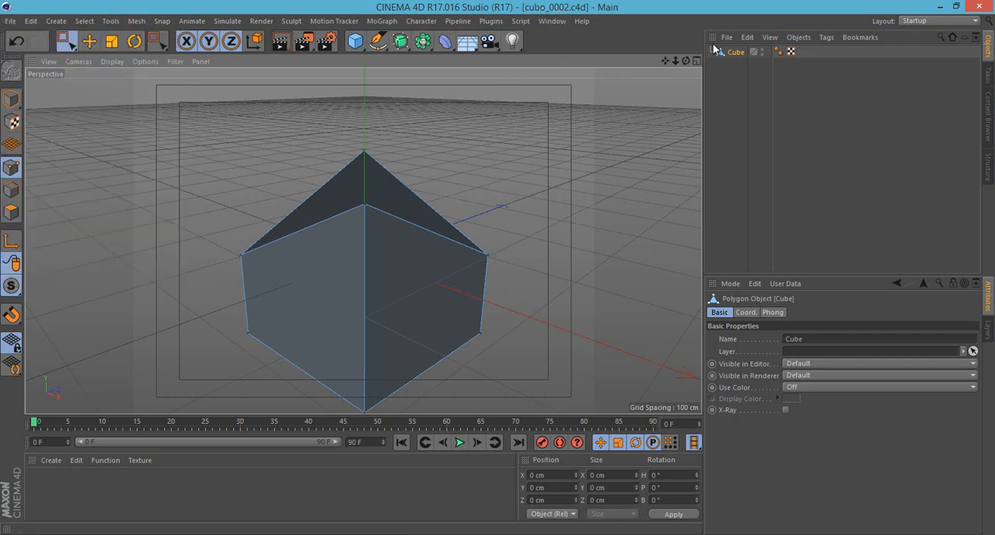
- Lower the top face's front and back corner points to about Y -64 cm and save the change in the existing cubo_0002.c4d
click(768, 136)
click(733, 52)
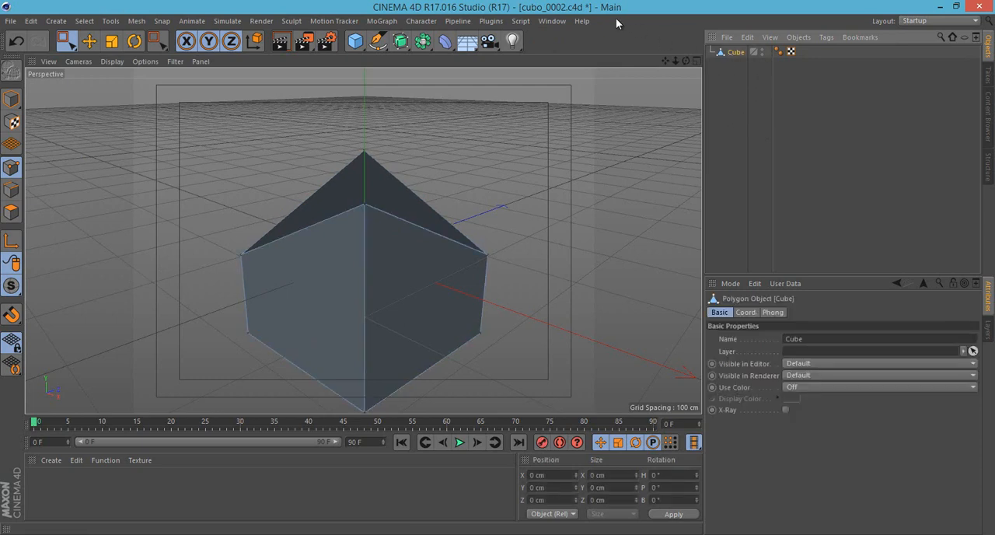
click(558, 22)
click(429, 231)
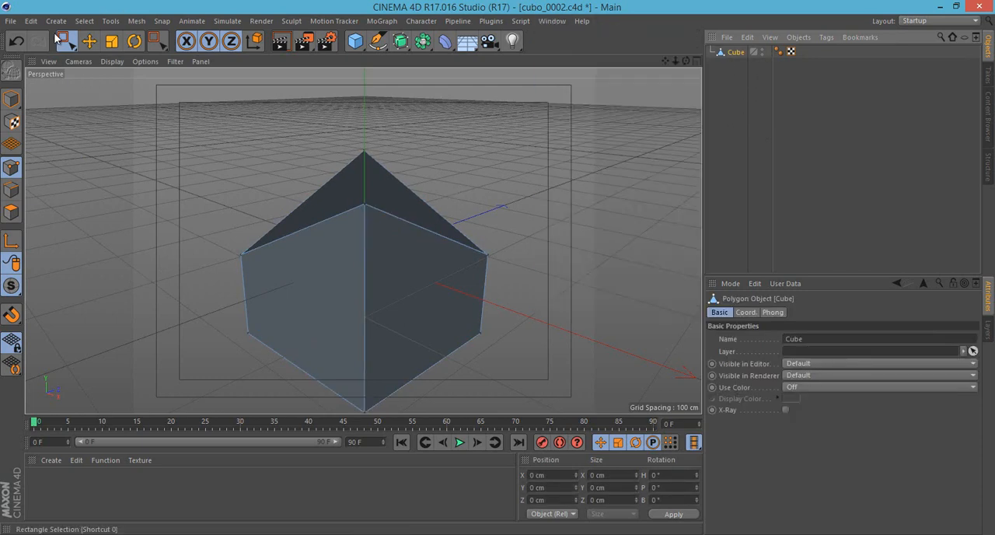
click(365, 150)
drag(369, 100, 346, 255)
click(11, 21)
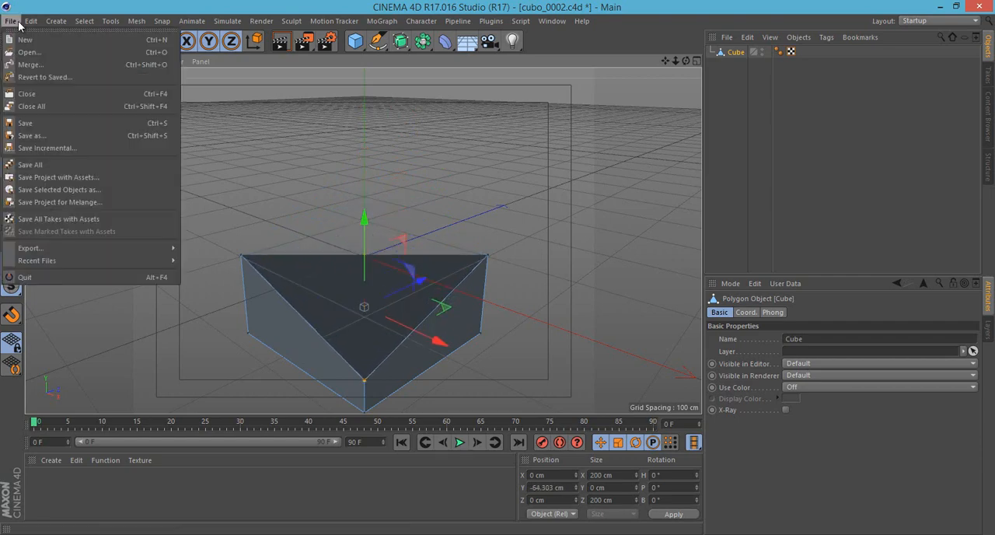
click(39, 122)
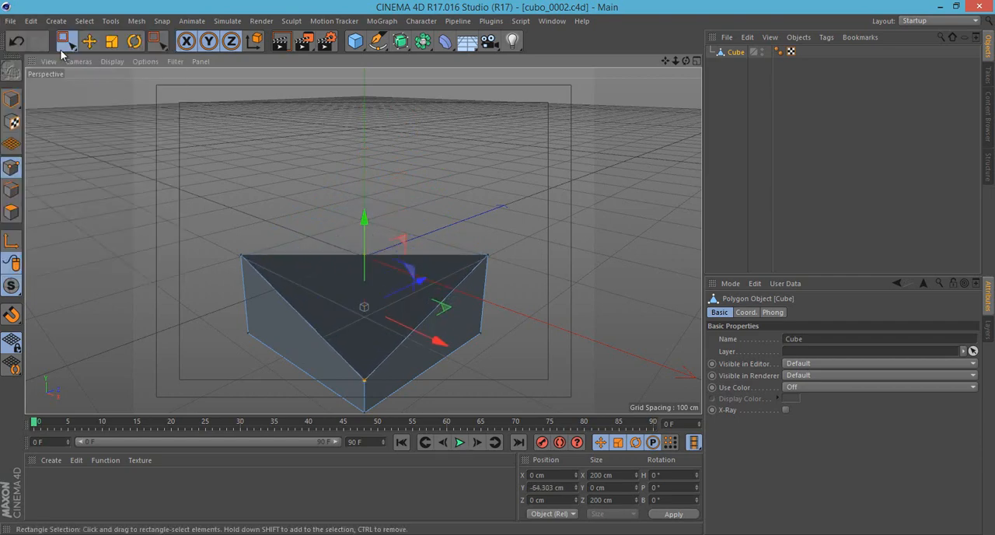
- Open the recent project cubo_0001.c4d and select the front and back corner points of the cube's top face
click(11, 21)
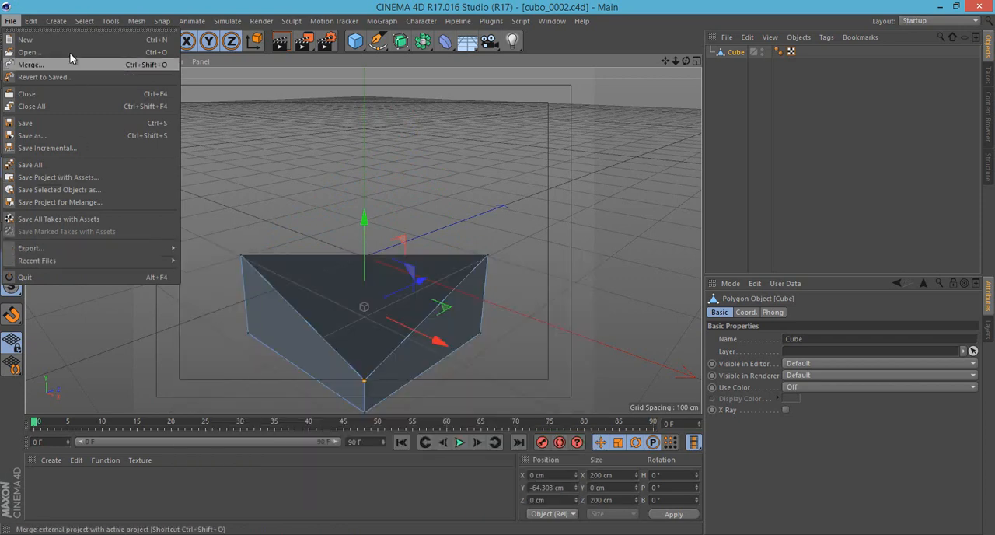
mouse_move(108, 265)
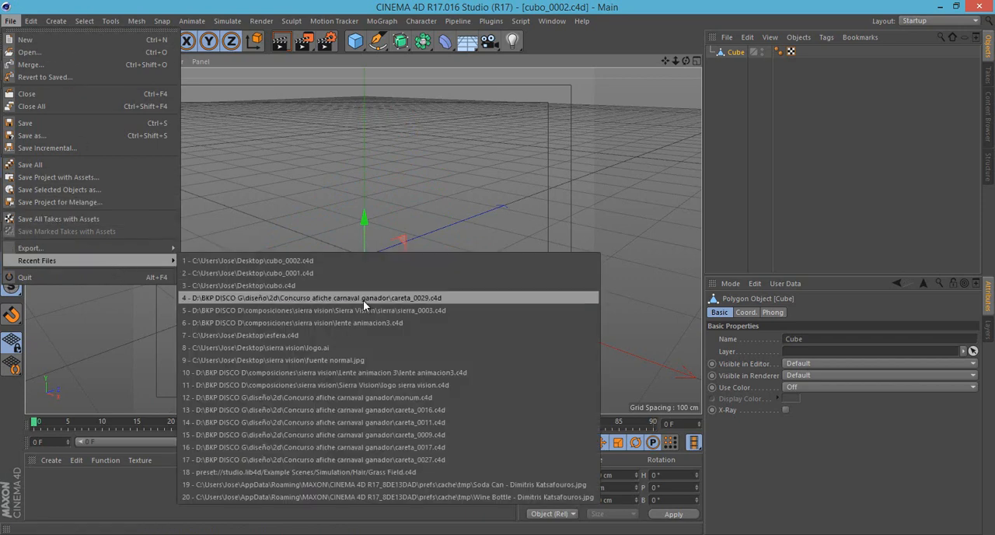
click(383, 273)
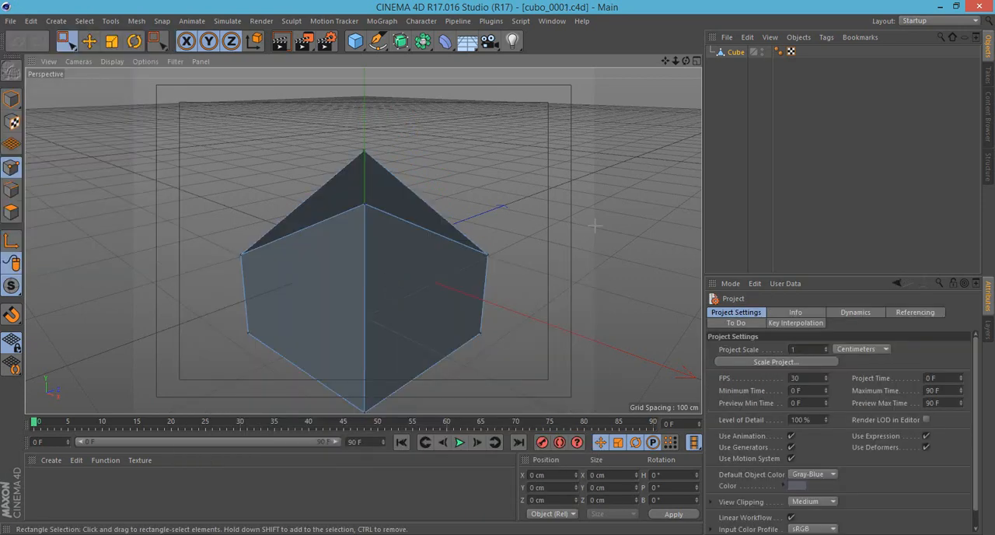
drag(333, 117, 420, 281)
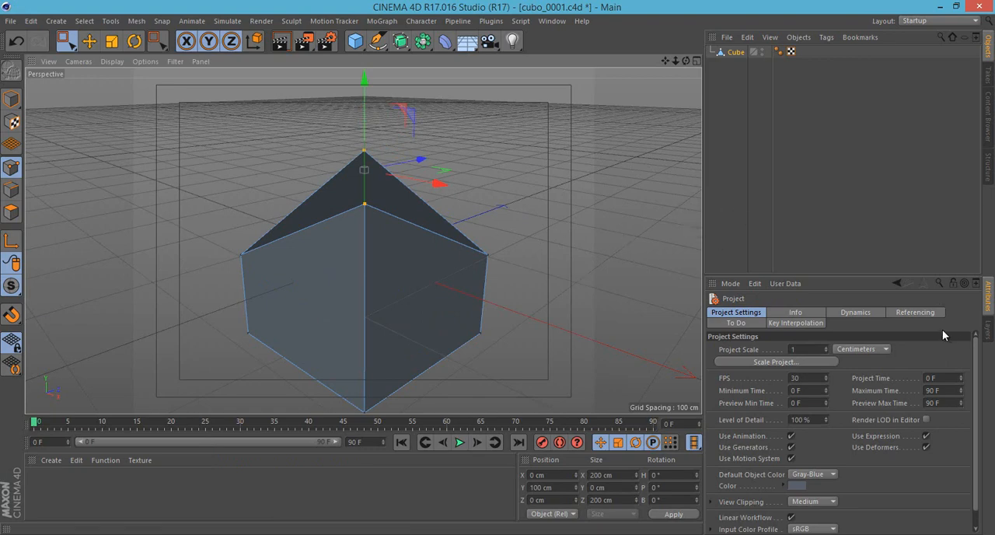
- Close the cubo_0001.c4d project and the remaining cubo_0002.c4d project one after the other
click(11, 21)
click(31, 99)
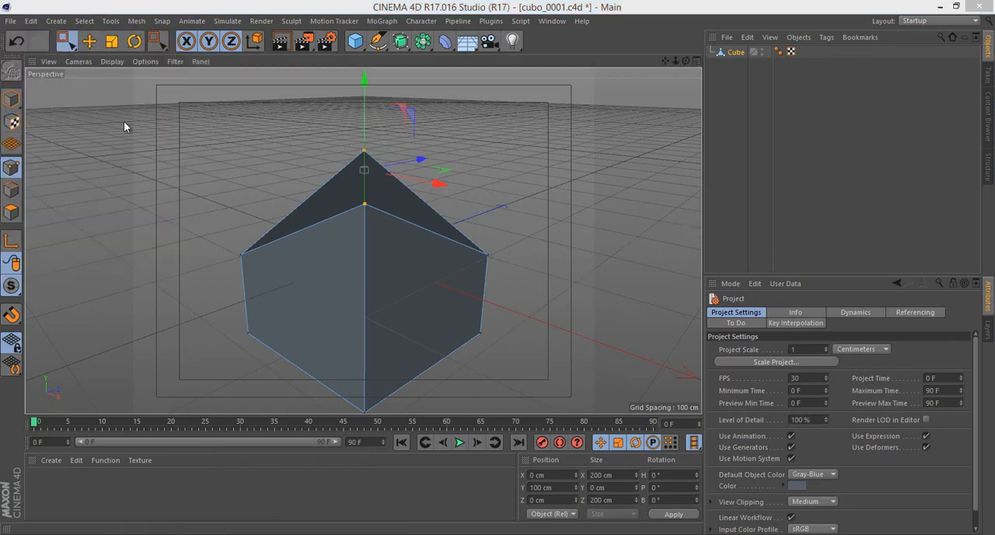
click(520, 330)
click(11, 21)
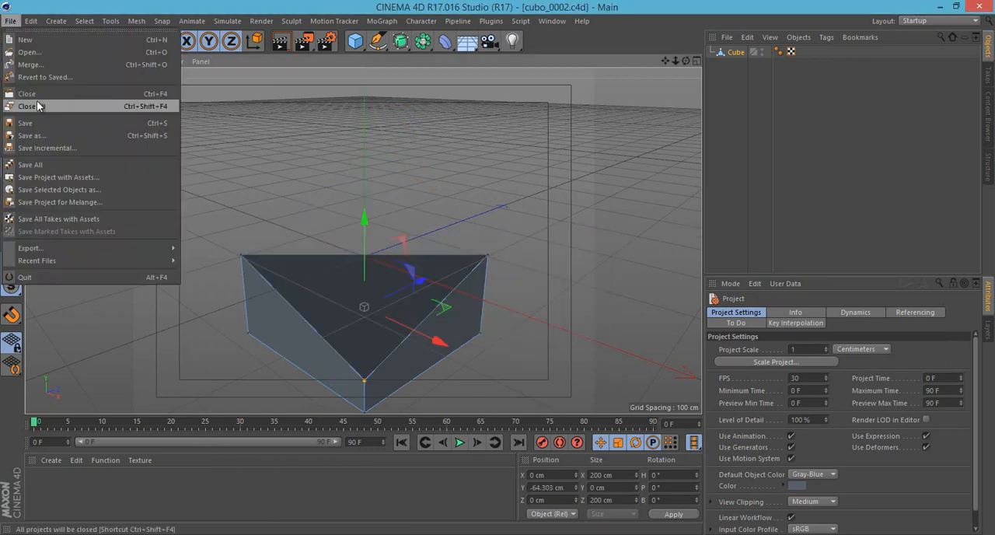
click(33, 99)
click(12, 22)
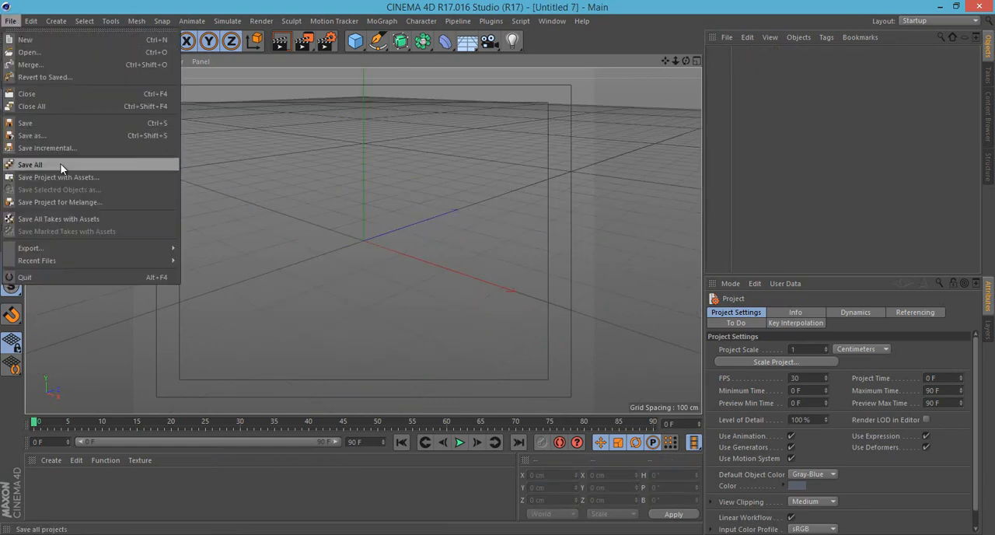
click(403, 236)
click(553, 21)
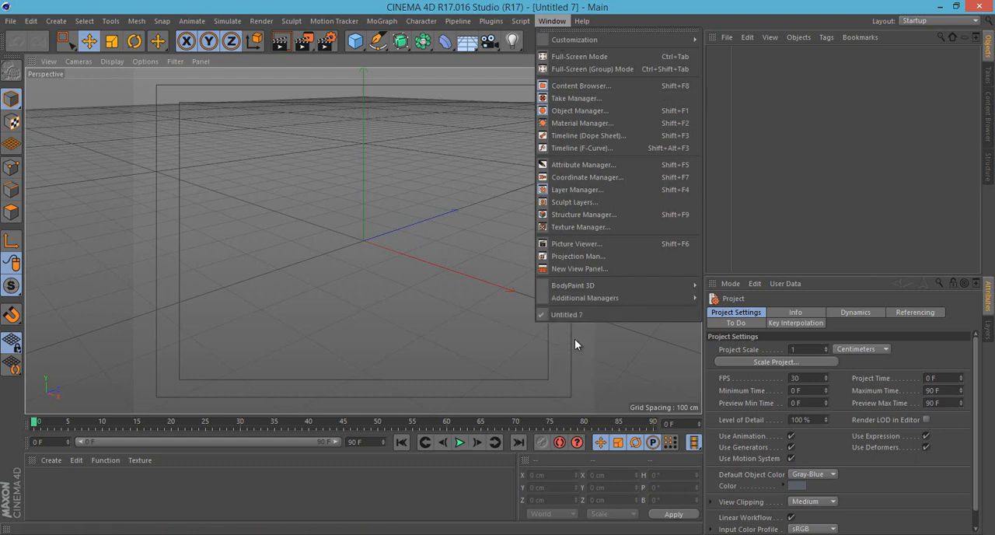
click(6, 26)
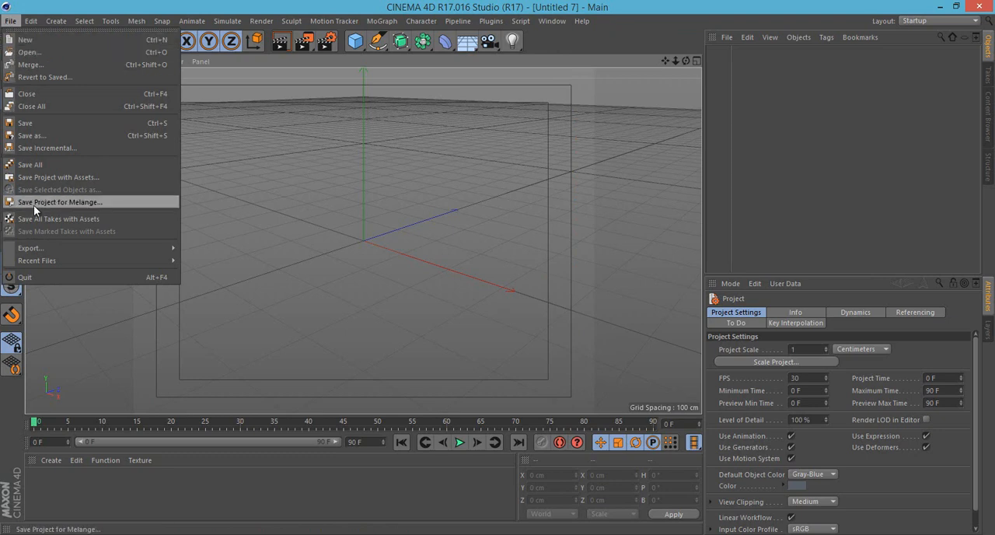
click(669, 157)
click(555, 20)
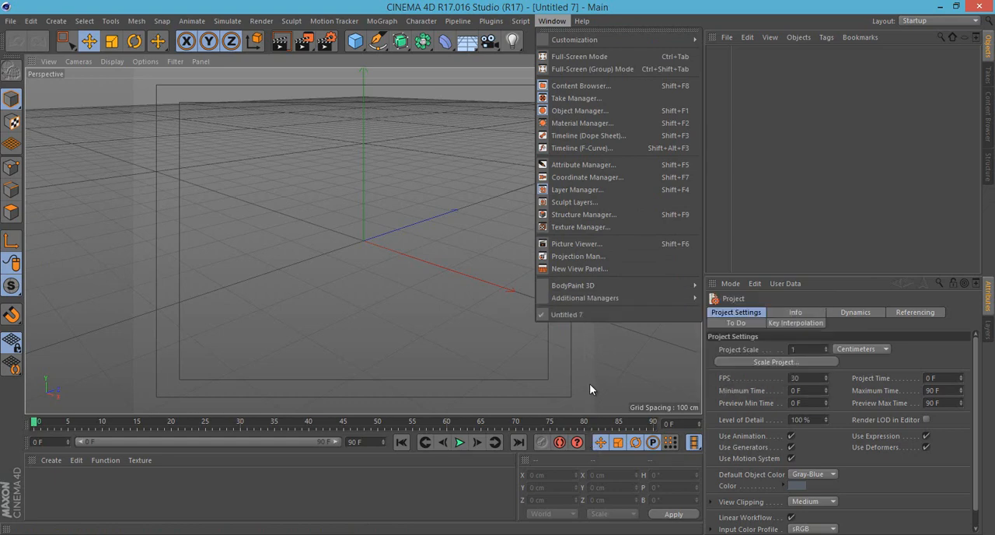
- Open the recent project careta_0029.c4d and collapse the Emitter.2 and Emitter.1 hierarchies in the object list
click(11, 20)
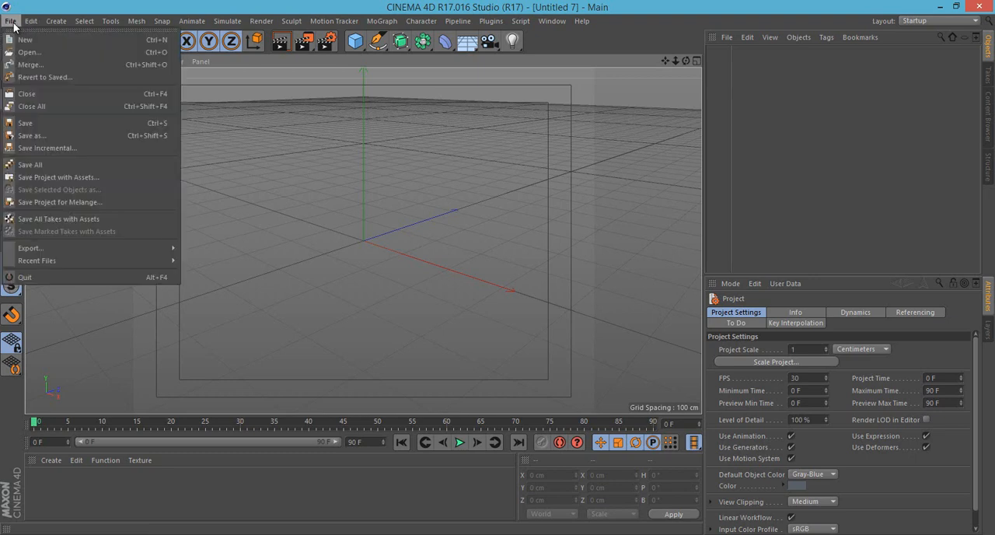
mouse_move(109, 259)
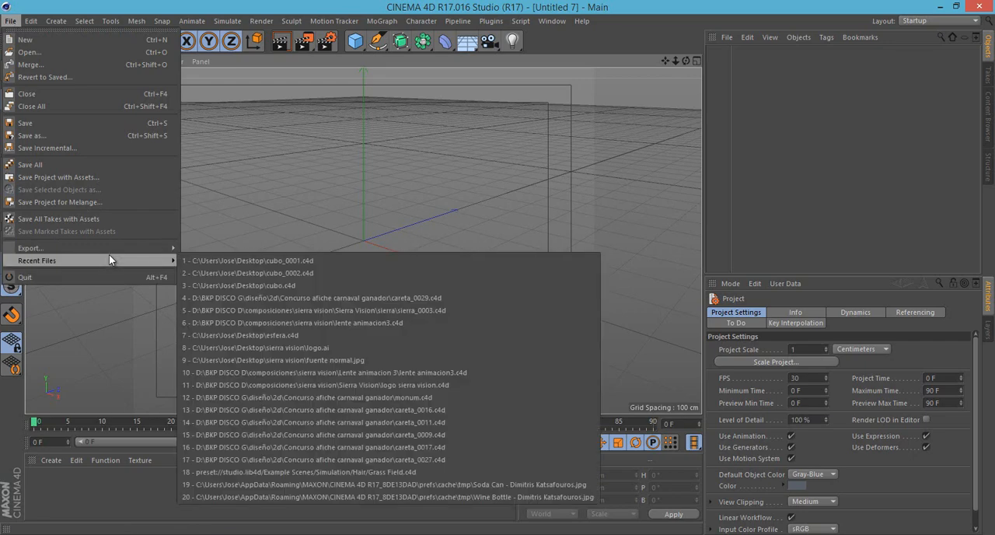
click(328, 297)
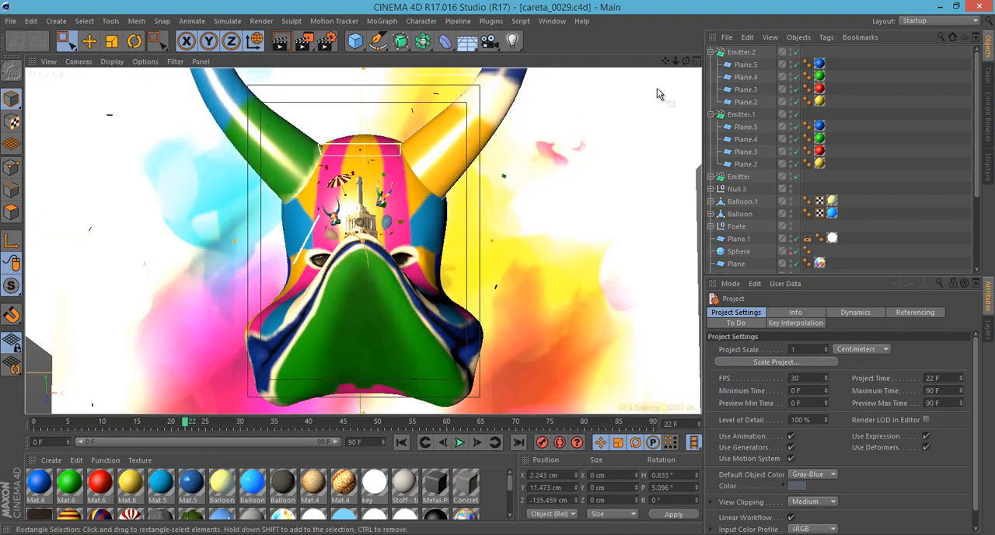
click(711, 52)
click(711, 64)
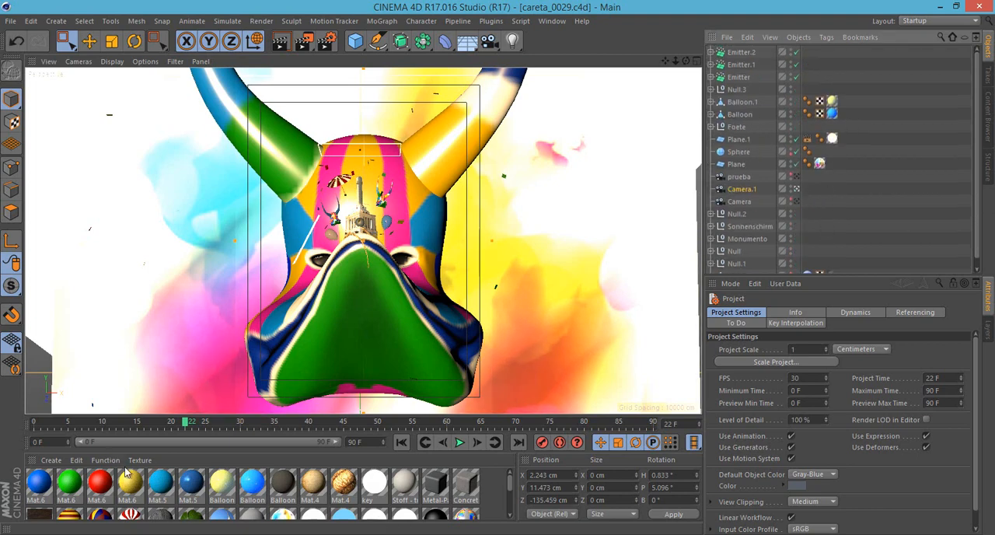
- Inspect the Reflectance channel and Tiles shader of the red-and-white Stoff 4- transluzent material, then close its editor
click(11, 21)
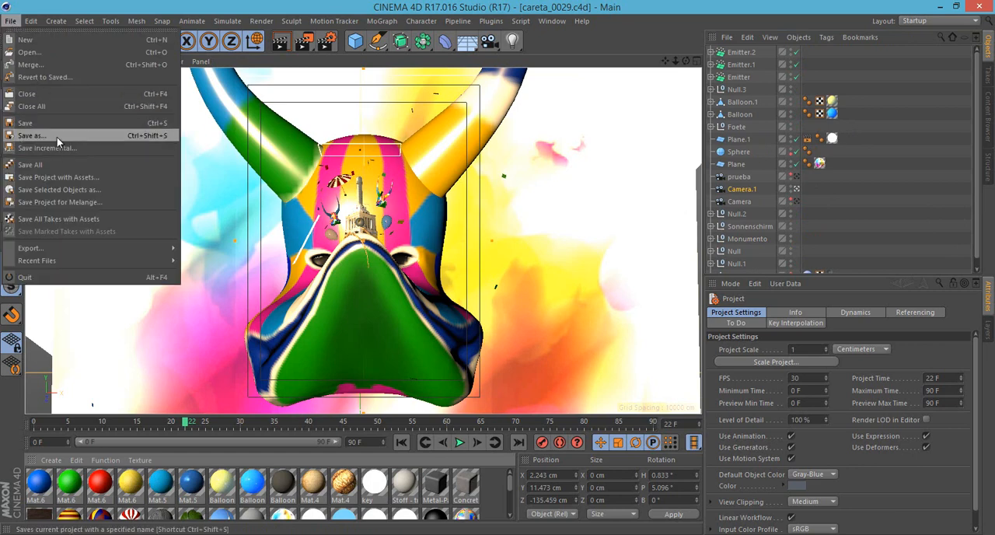
click(326, 4)
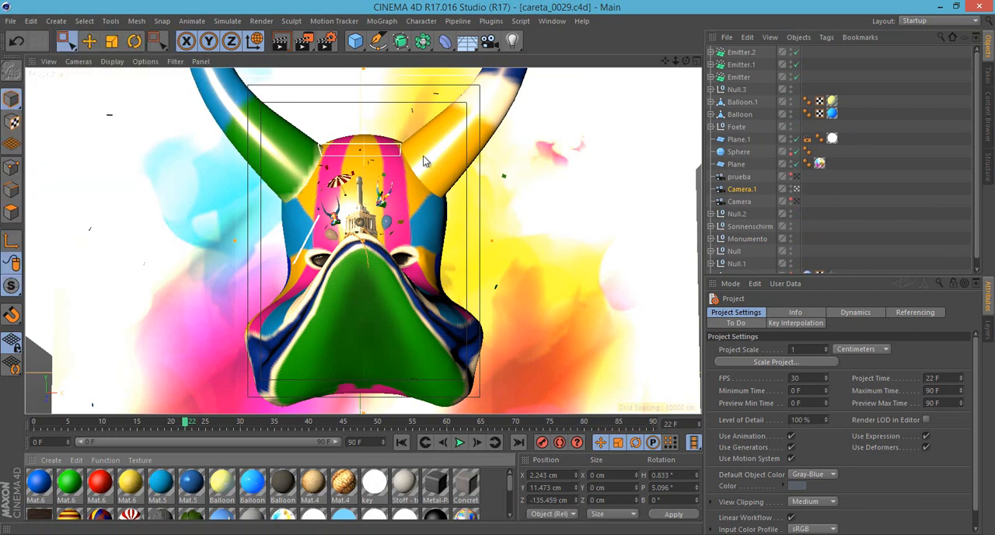
click(134, 517)
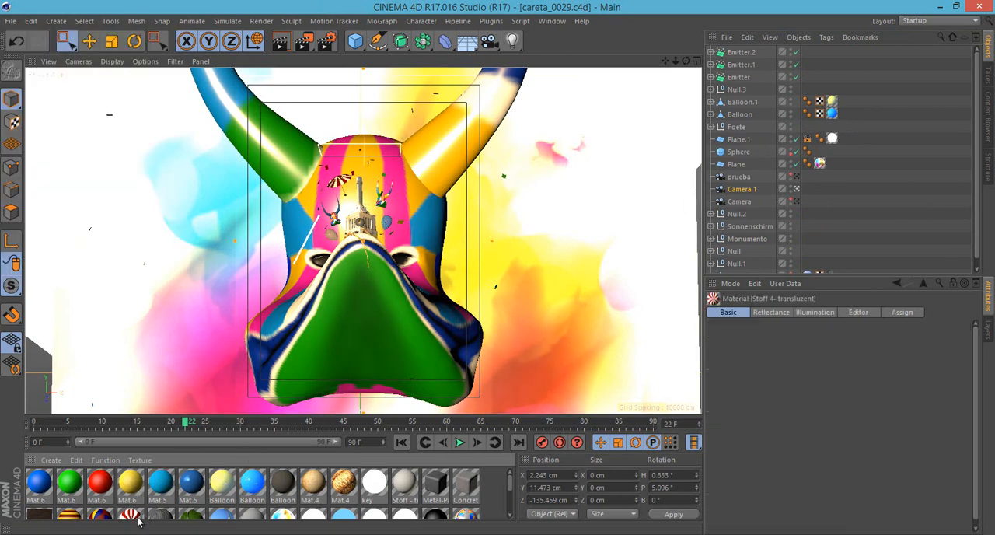
double_click(139, 519)
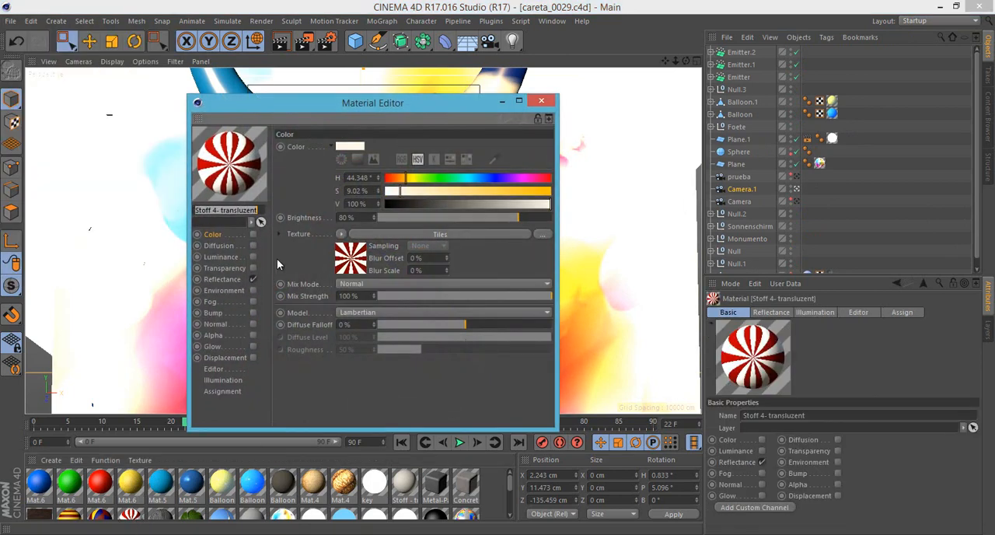
click(222, 281)
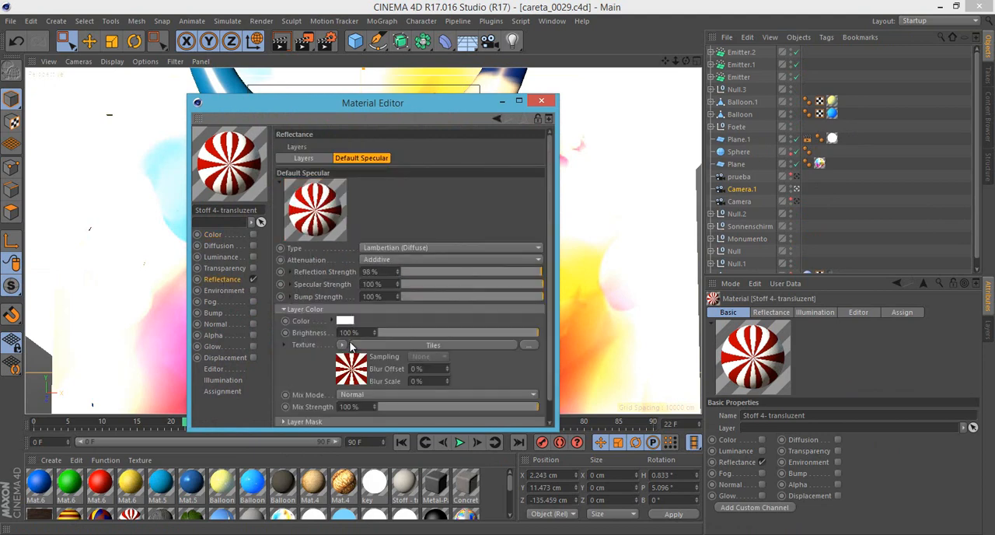
scroll(317, 369, down, 1)
click(350, 342)
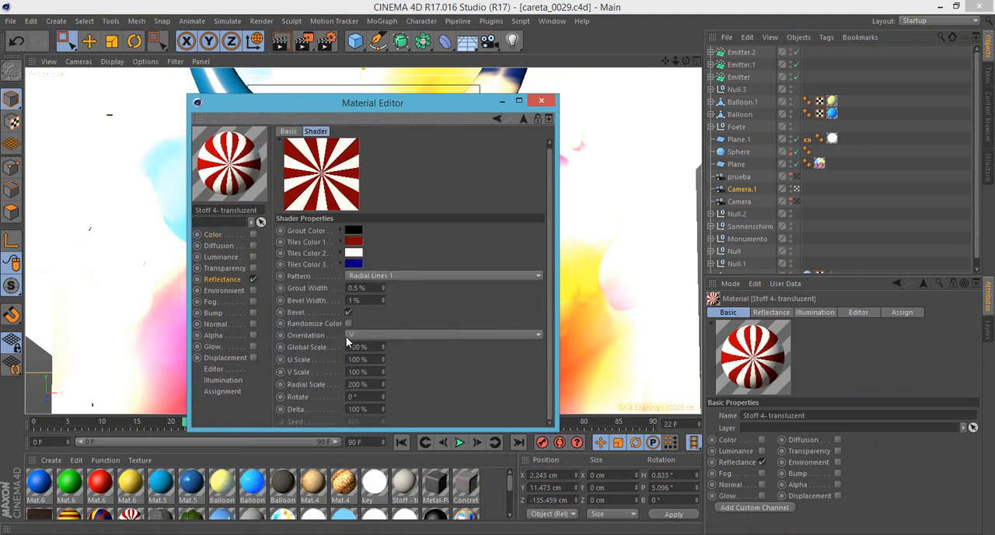
click(227, 279)
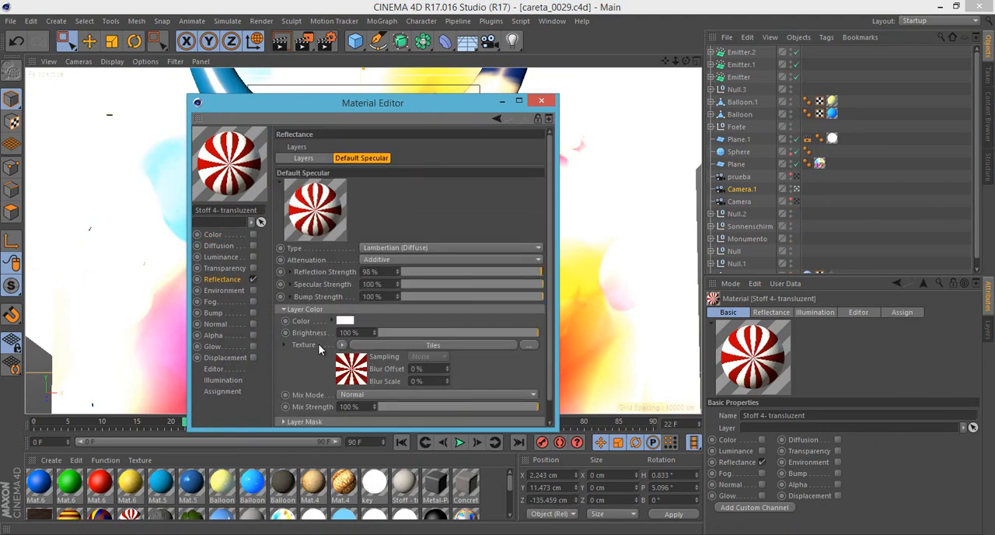
scroll(307, 329, down, 1)
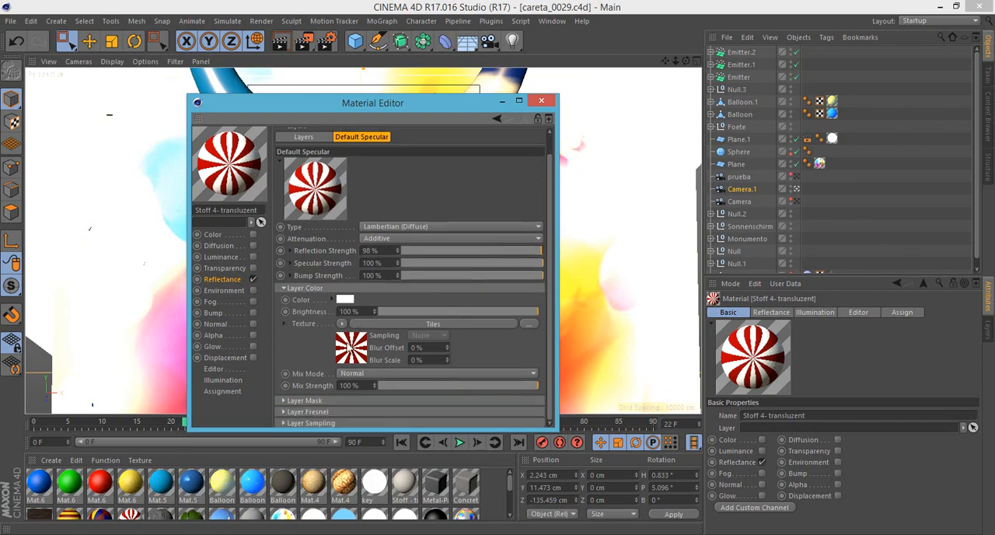
click(541, 101)
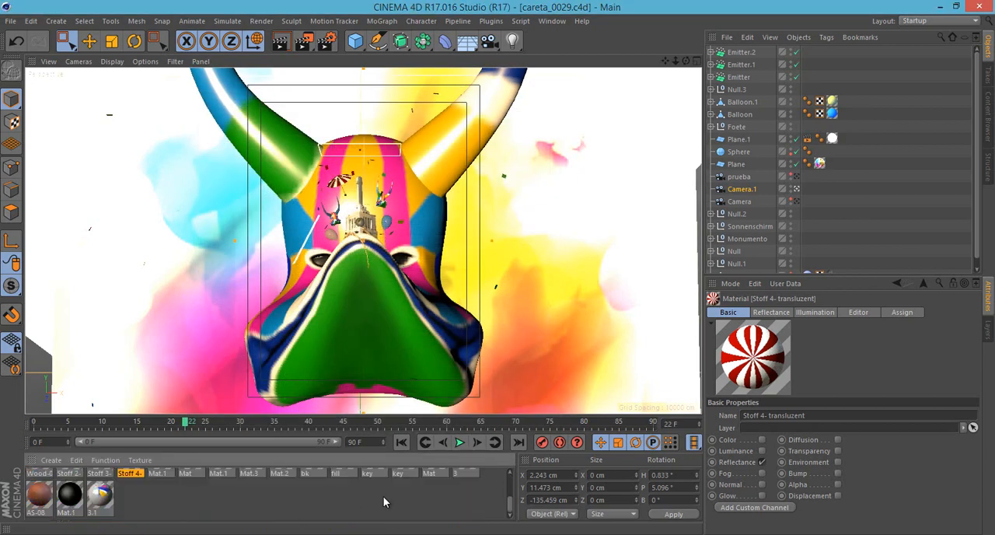
- Inspect the Mat_Color.tif texture in Layer 2 of material 3's reflectance, including its file selection, without replacing the image
double_click(459, 513)
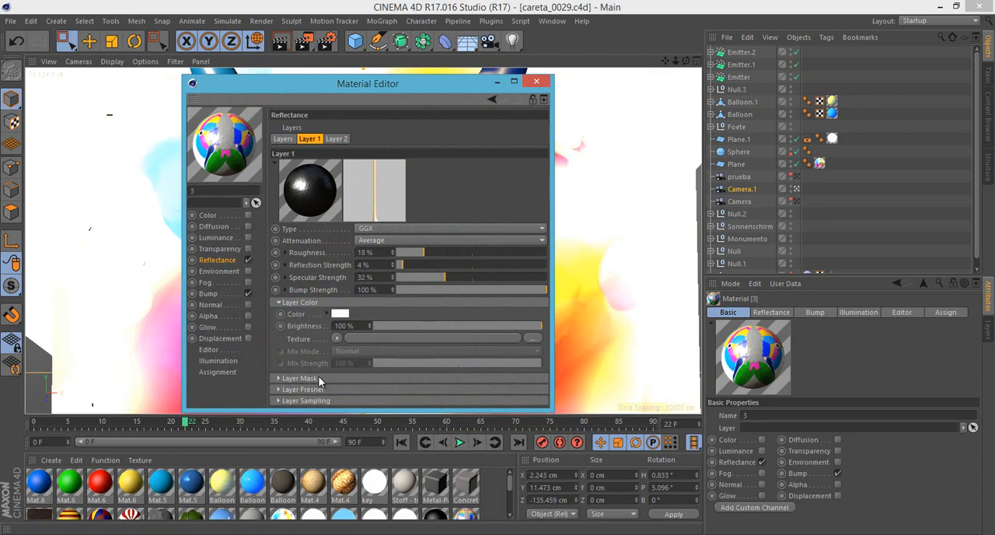
click(337, 138)
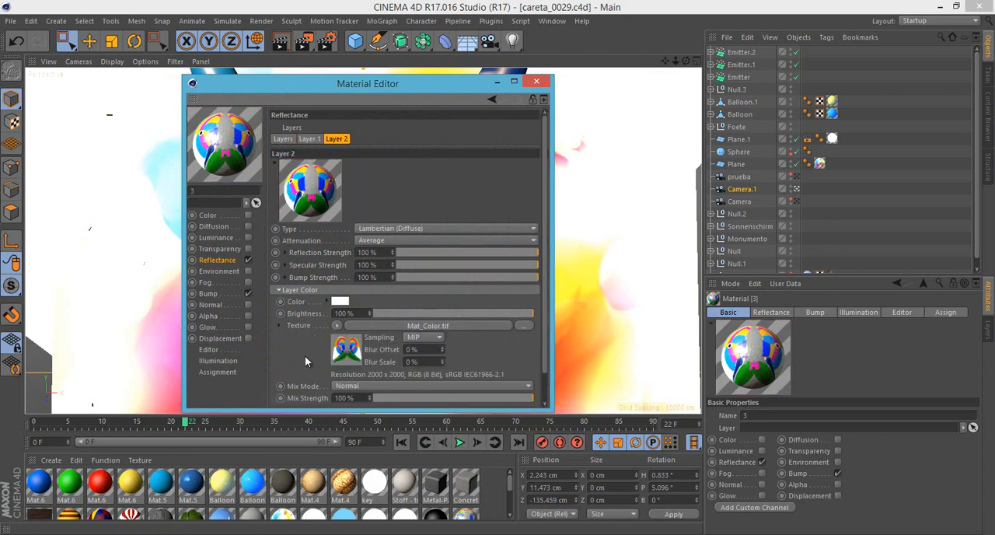
scroll(311, 342, down, 1)
click(357, 307)
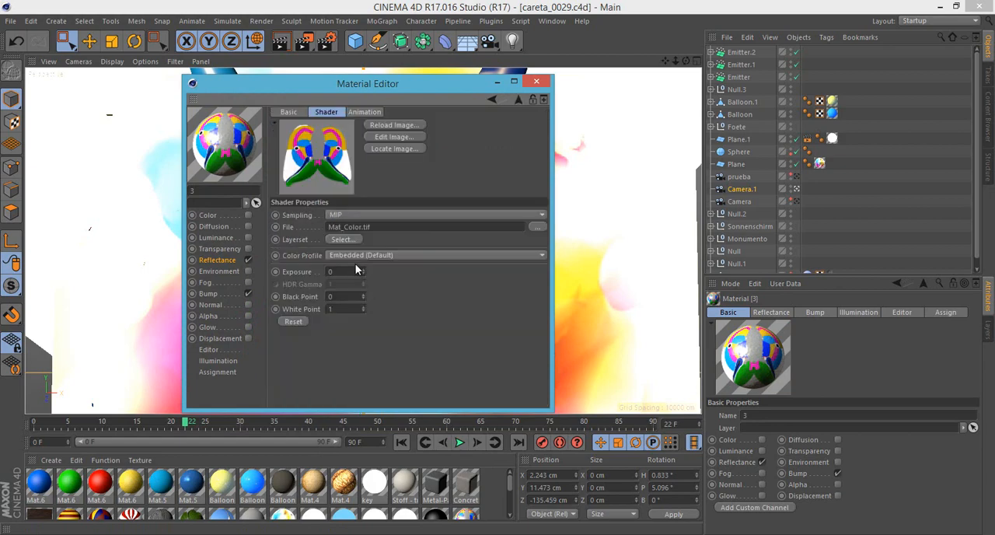
click(537, 227)
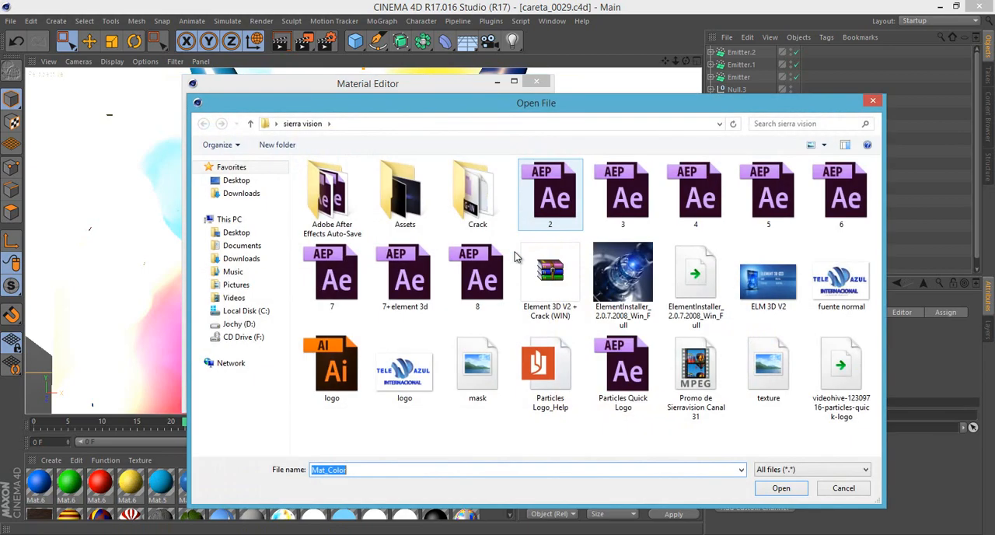
click(830, 493)
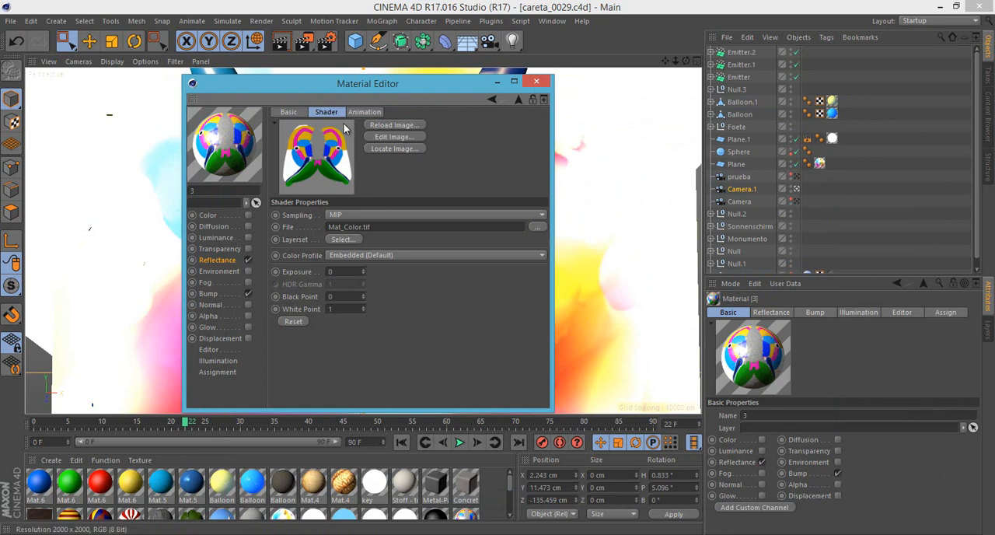
click(533, 84)
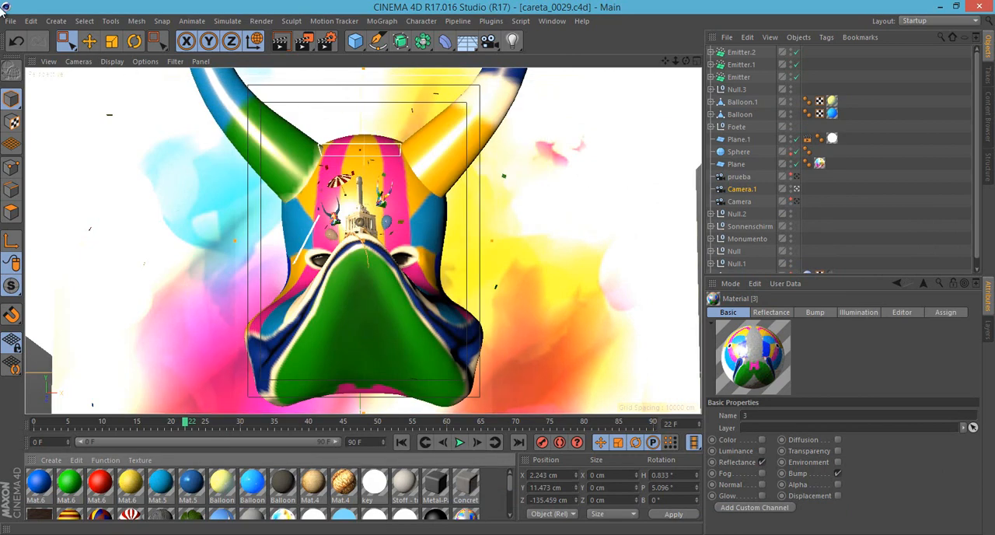
- Review the file formats to which the project can be exported, without exporting anything
click(9, 21)
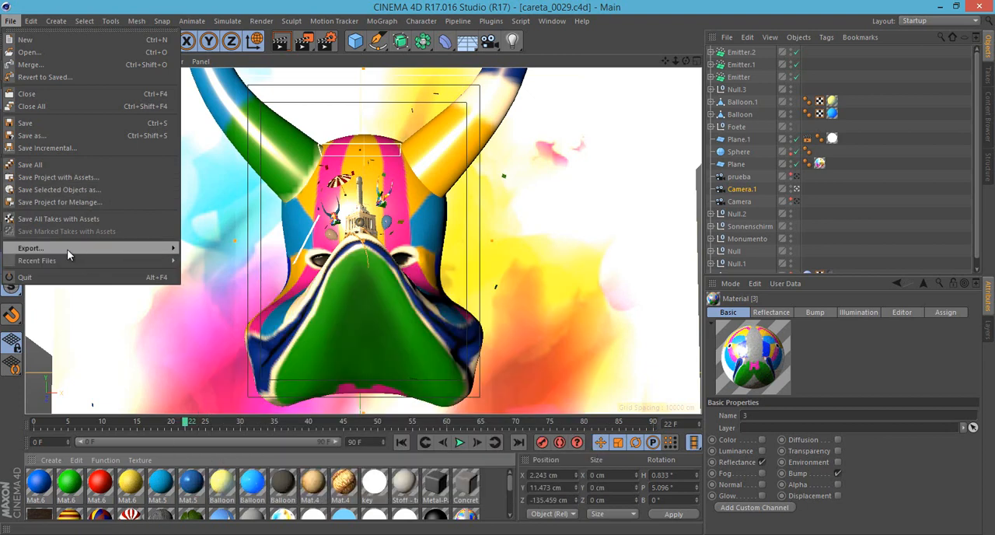
mouse_move(67, 248)
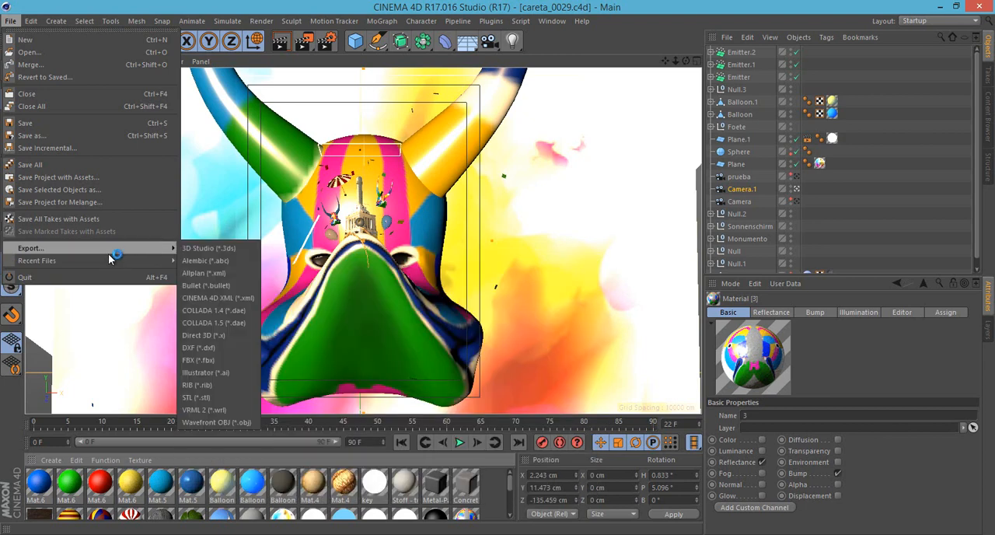
mouse_move(88, 264)
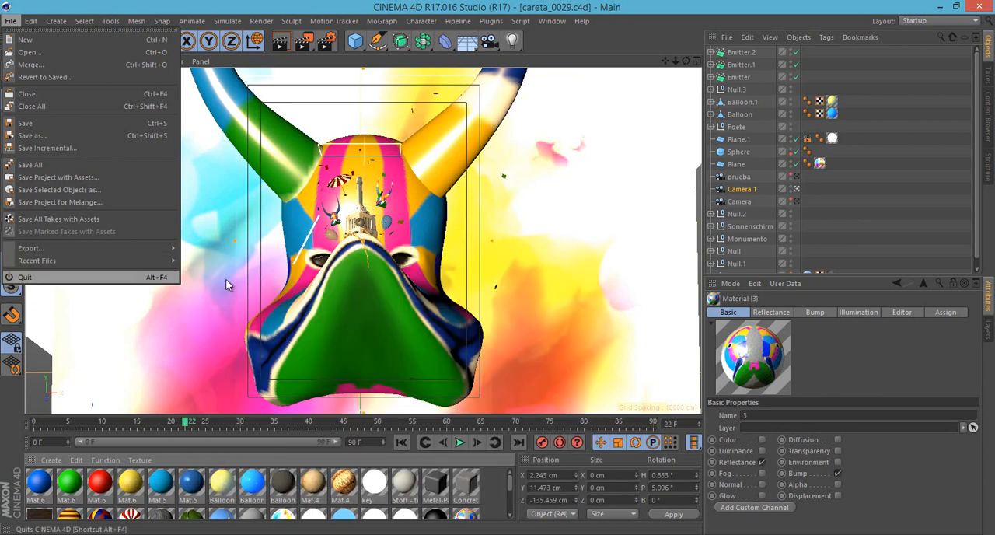
click(125, 4)
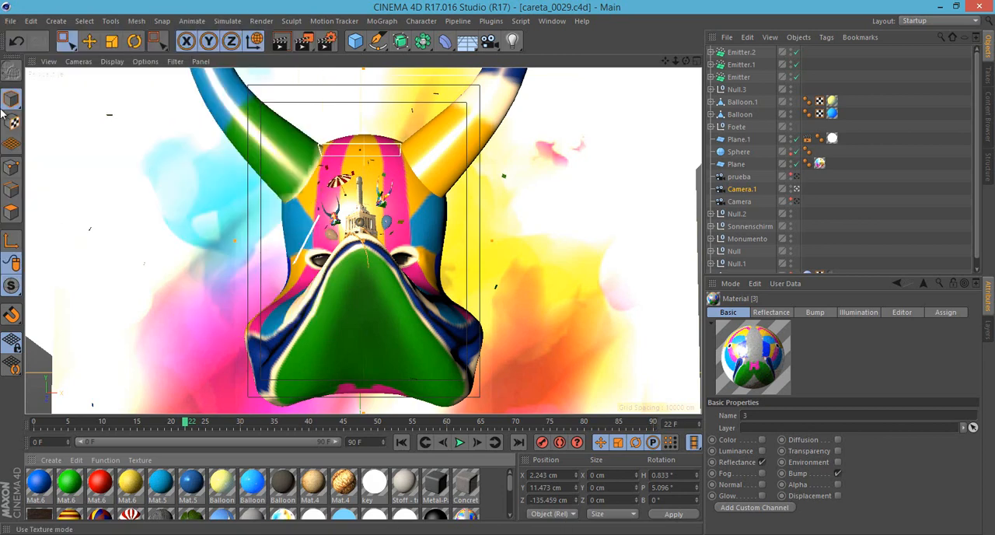
click(31, 21)
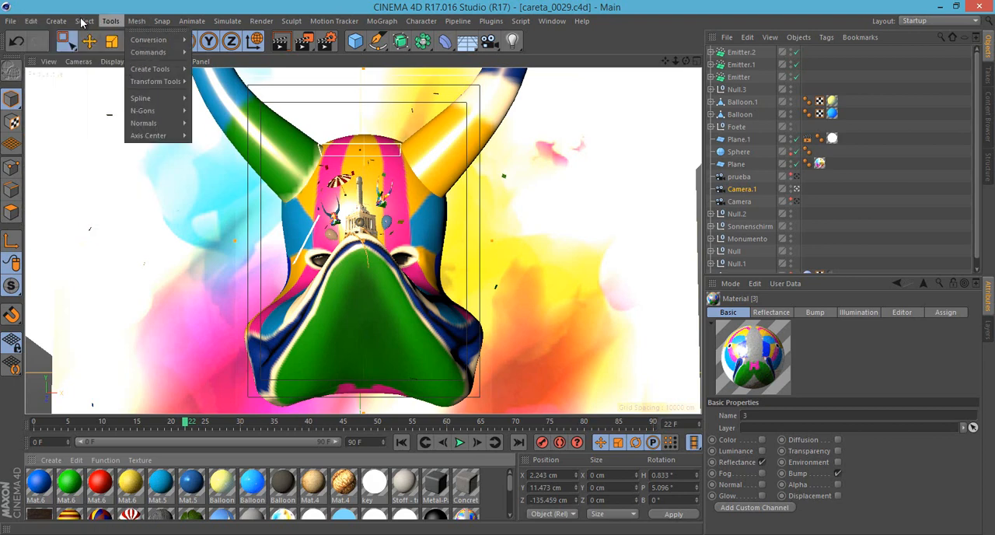
key(Escape)
click(32, 21)
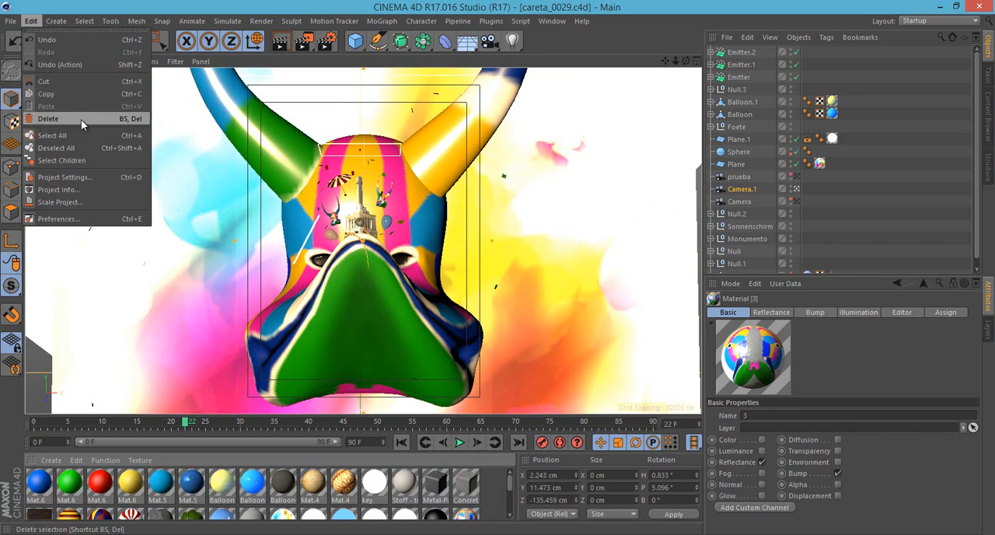
click(367, 224)
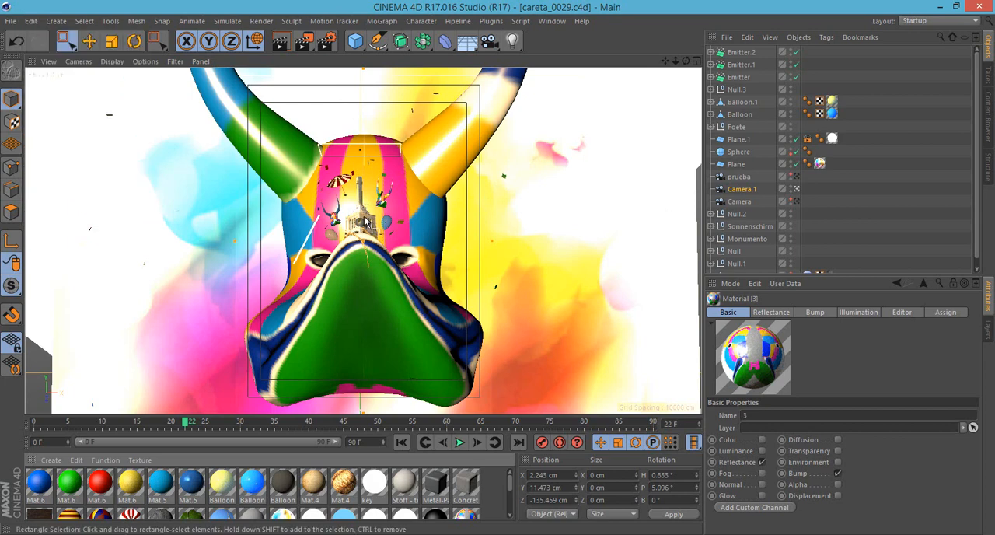
- Close careta_0029.c4d without saving its changes and open the recent project cubo_0001.c4d
click(11, 21)
click(36, 90)
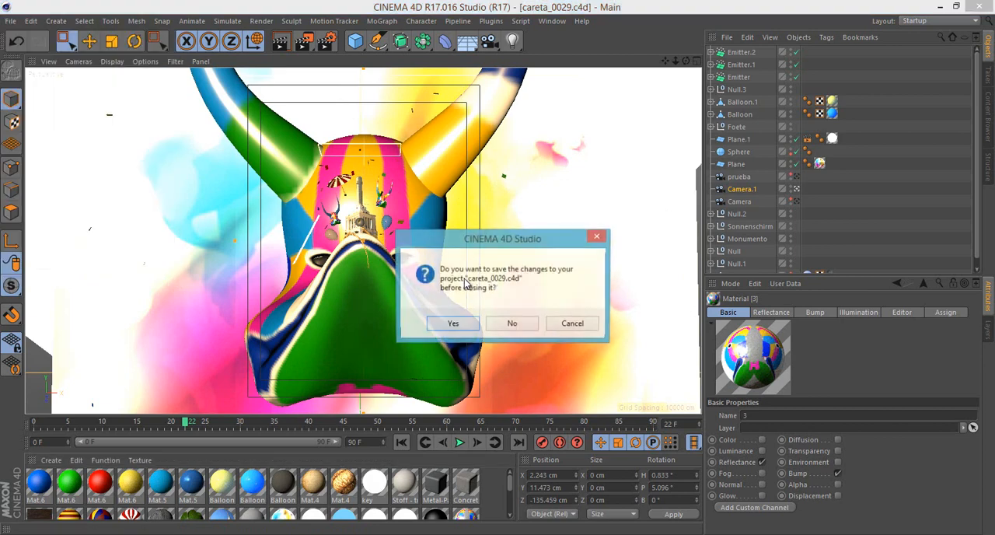
click(511, 322)
click(11, 21)
mouse_move(155, 261)
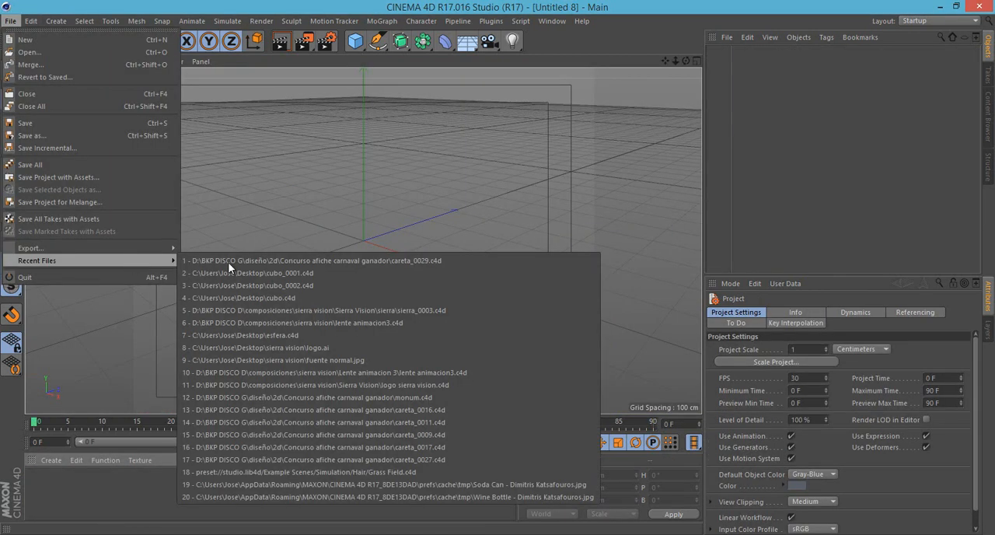
click(248, 272)
- Switch to Model mode, select the cube, delete it and undo the deletion
scroll(363, 197, down, 3)
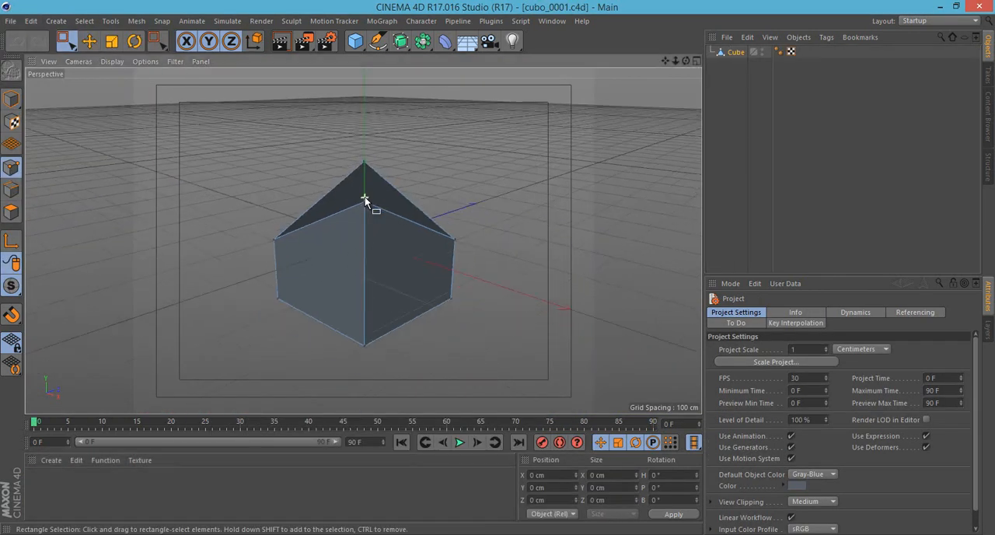
alt+drag(364, 239, 410, 232)
click(10, 97)
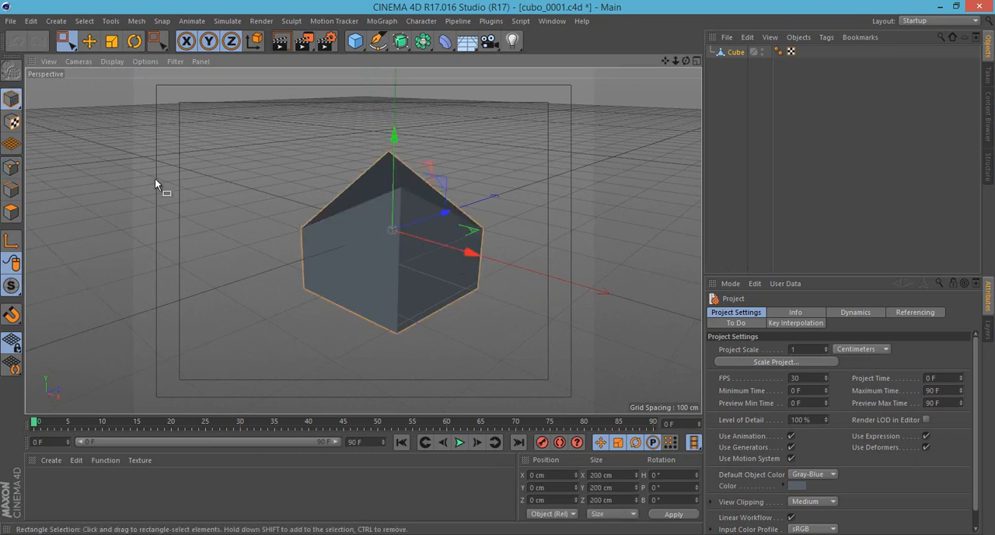
click(329, 225)
key(Delete)
key(ctrl+z)
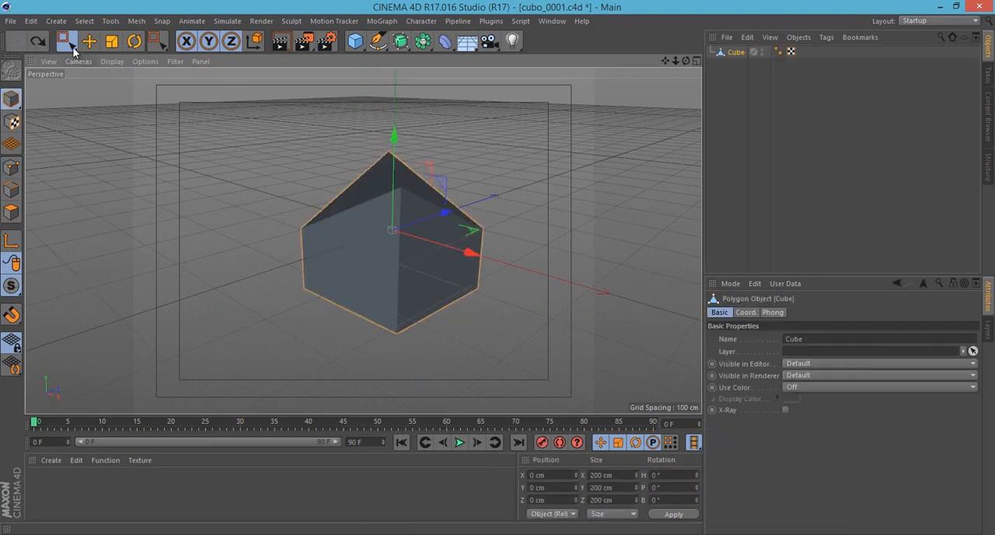
click(56, 21)
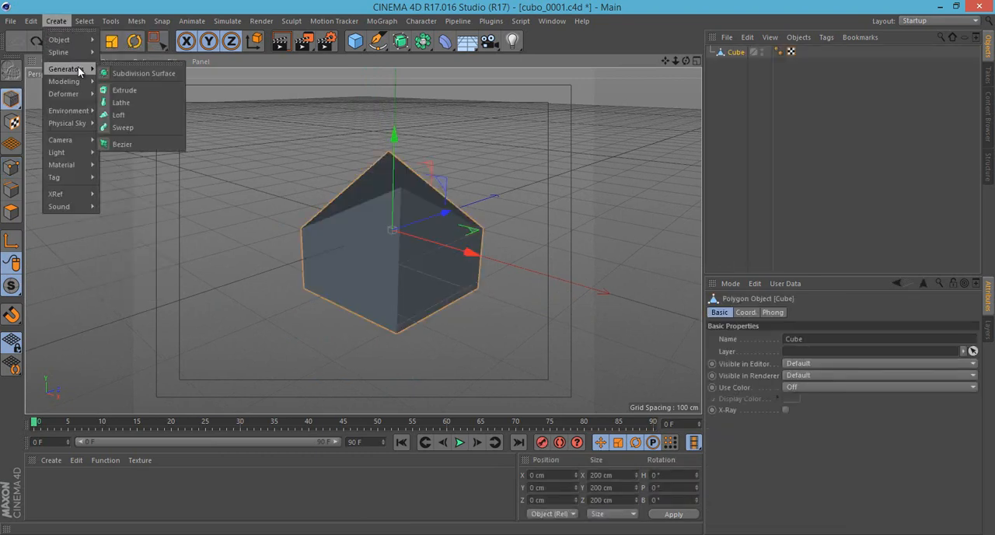
mouse_move(31, 21)
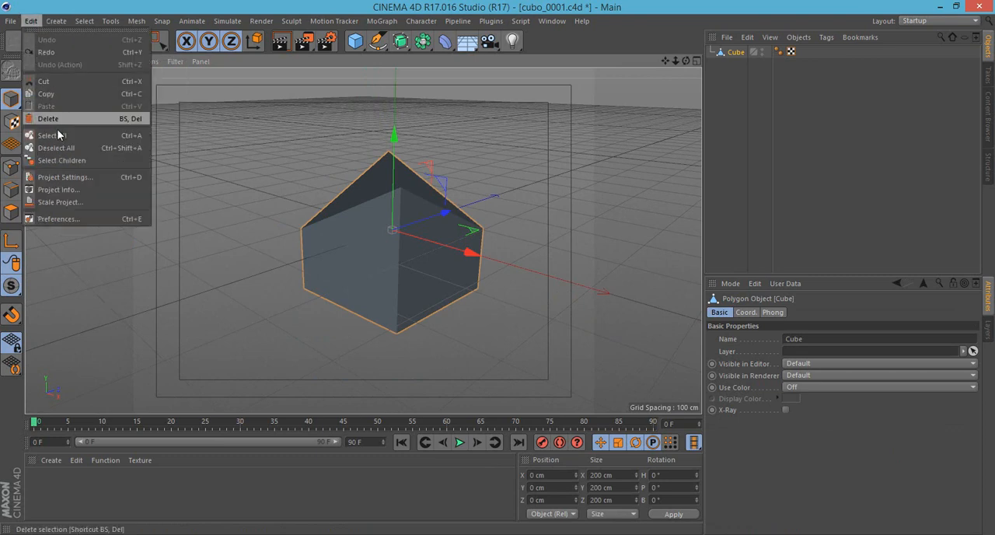
click(724, 74)
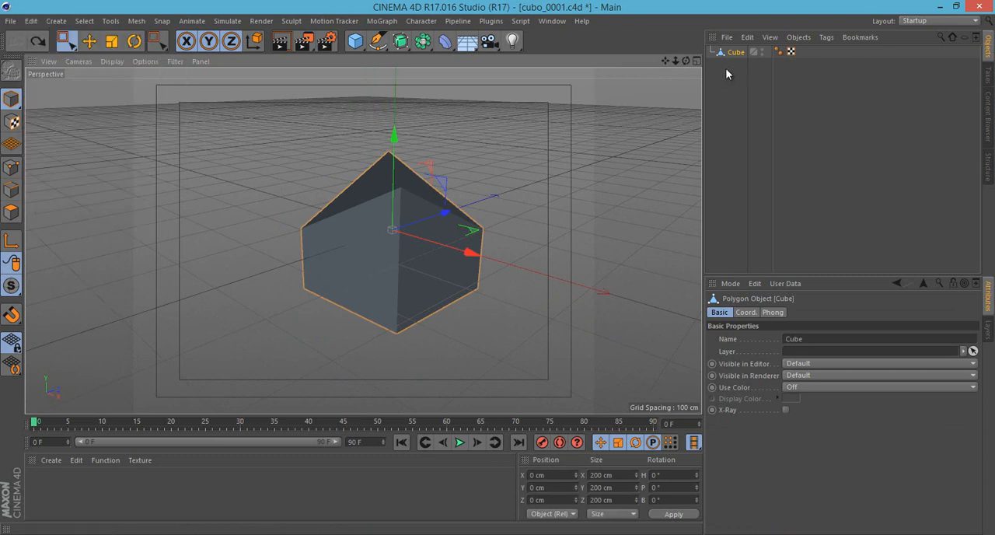
- Copy the Cube object and paste it repeatedly to make 14 copies, up to Cube.14
click(733, 55)
key(ctrl+c)
key(ctrl+v)
key(ctrl+v)
key(ctrl+v)
key(ctrl+v)
key(ctrl+v)
key(ctrl+v)
key(ctrl+v)
key(ctrl+v)
key(ctrl+v)
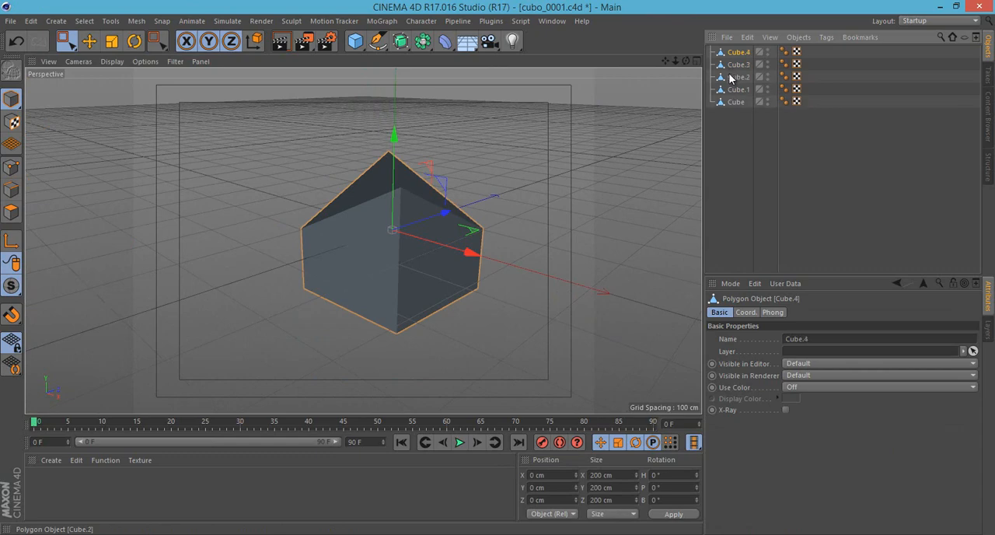
key(ctrl+v)
key(ctrl+v)
key(ctrl+v)
key(ctrl+v)
key(ctrl+v)
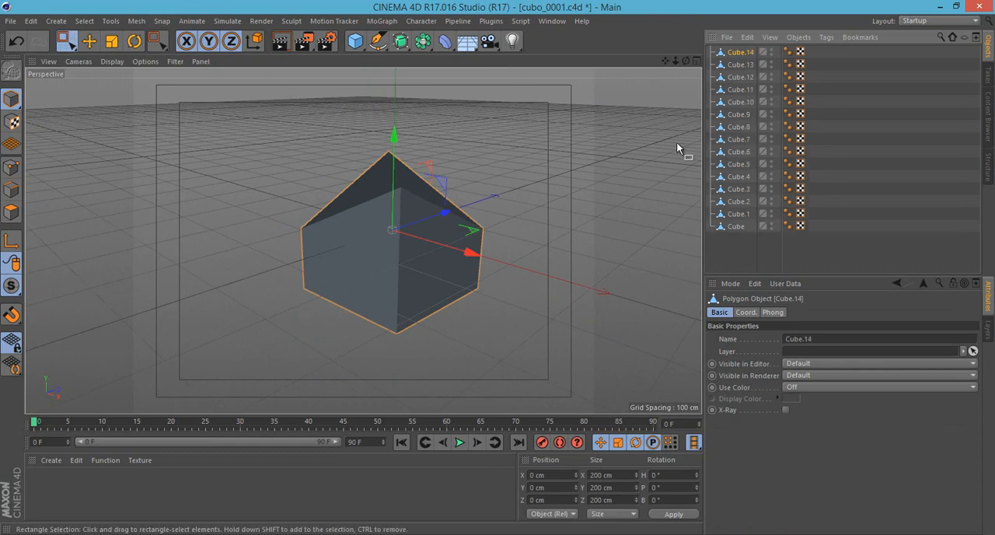
- Select all the cubes in the object list, from Cube up to Cube.14
click(738, 127)
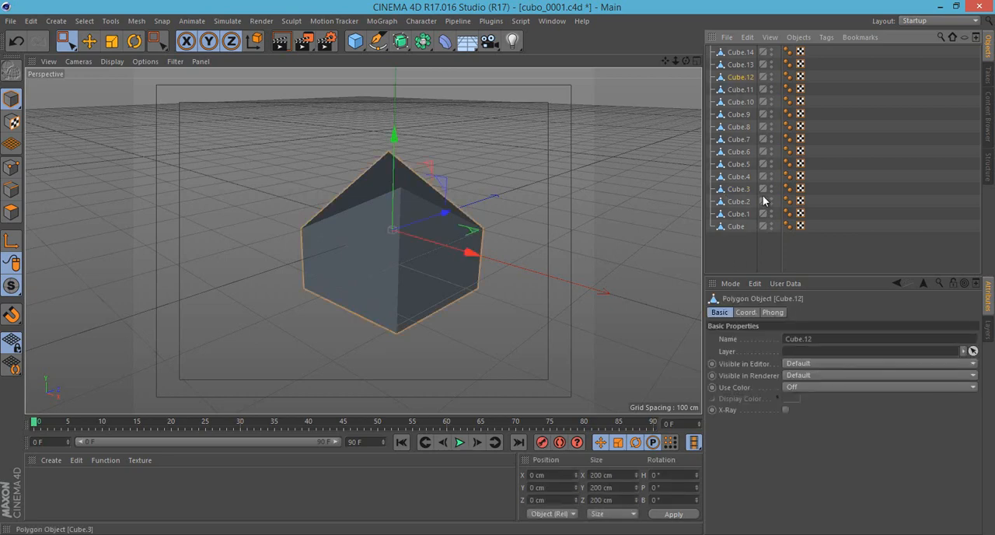
click(744, 260)
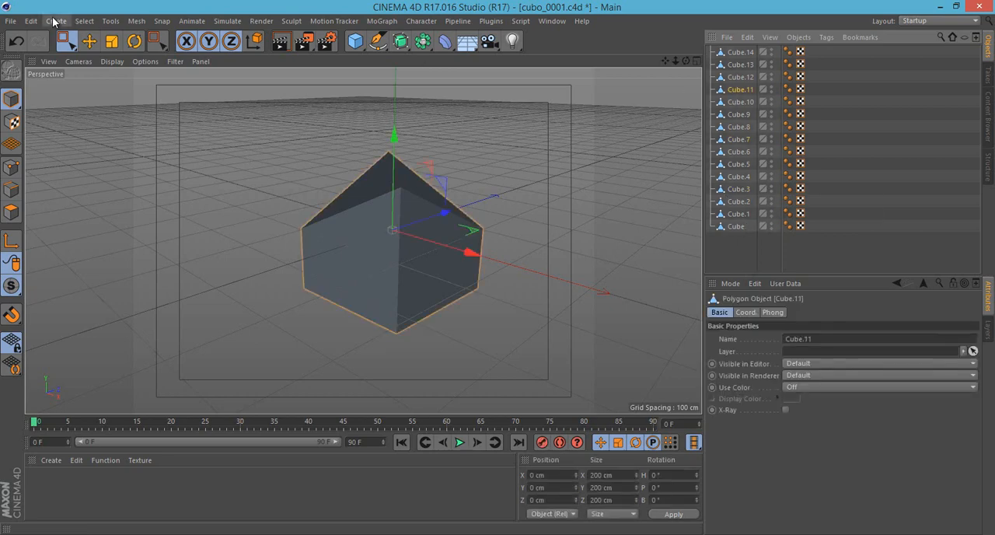
drag(737, 244, 726, 40)
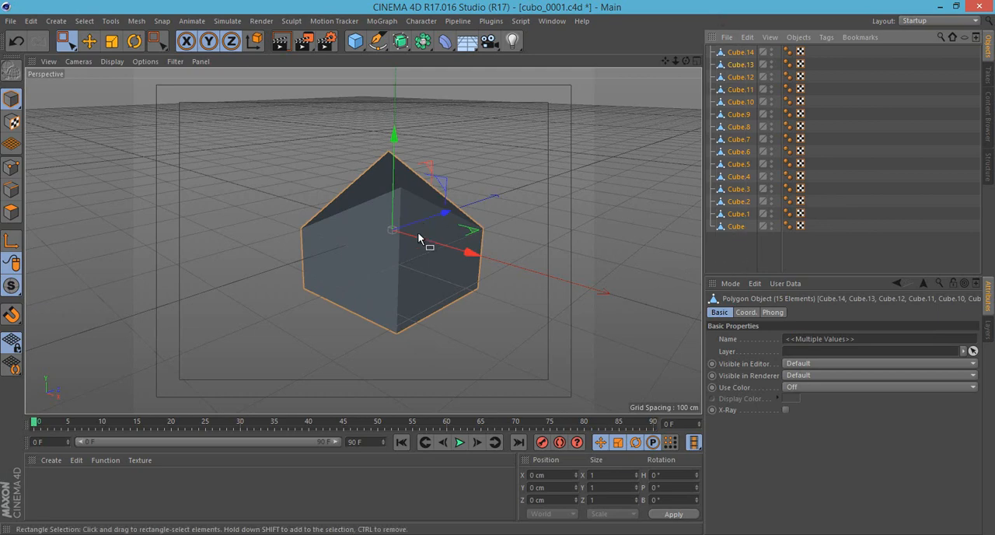
- Use the Move tool to spread some of the overlapping cubes to separate spots around the original position
key(e)
drag(469, 345, 300, 318)
drag(196, 320, 432, 261)
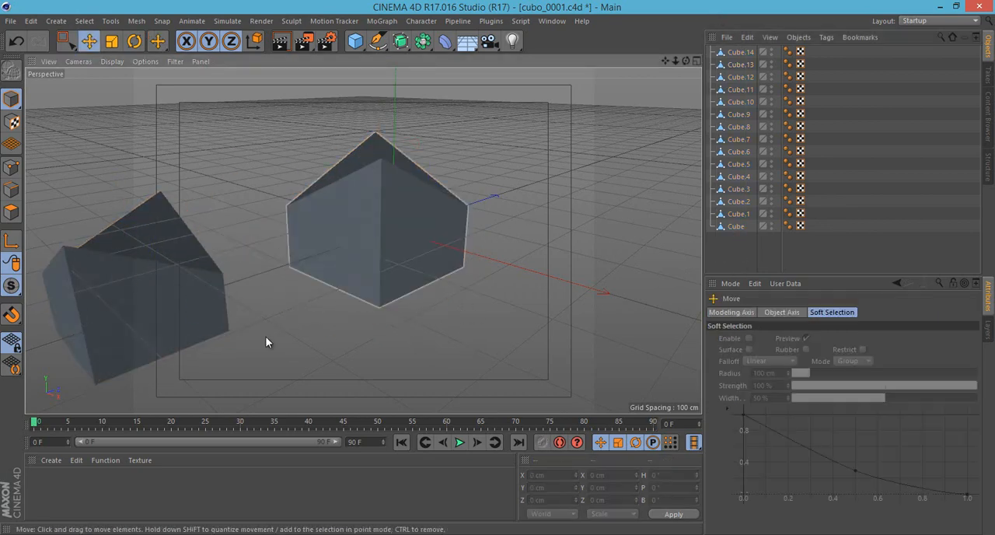
drag(177, 292, 556, 422)
drag(140, 224, 204, 63)
scroll(258, 156, down, 4)
- Select cubes in the viewport with Rectangle Selection and clear the selection
click(67, 42)
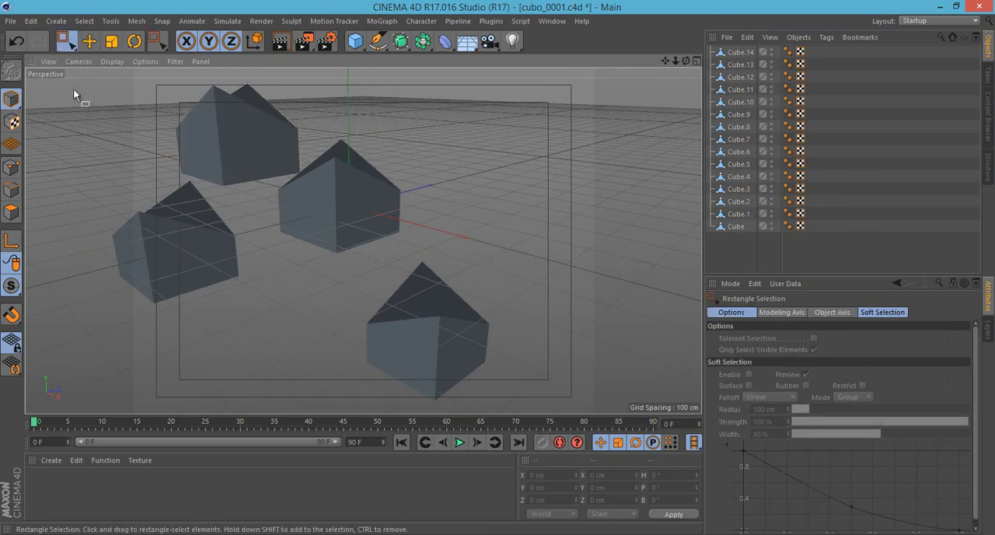
drag(72, 88, 445, 317)
click(522, 247)
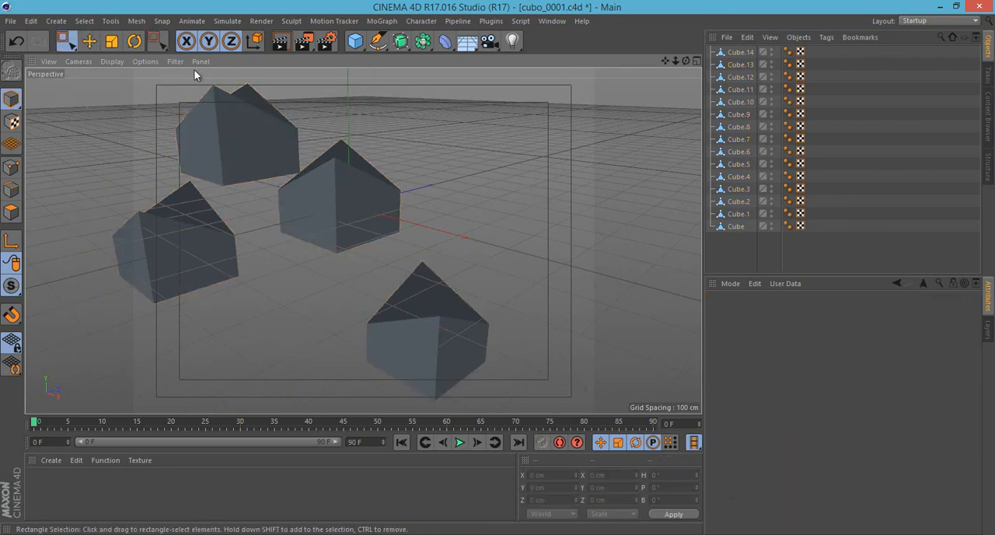
- Select every object in the scene with Select All and clear the selection with Deselect All
click(24, 21)
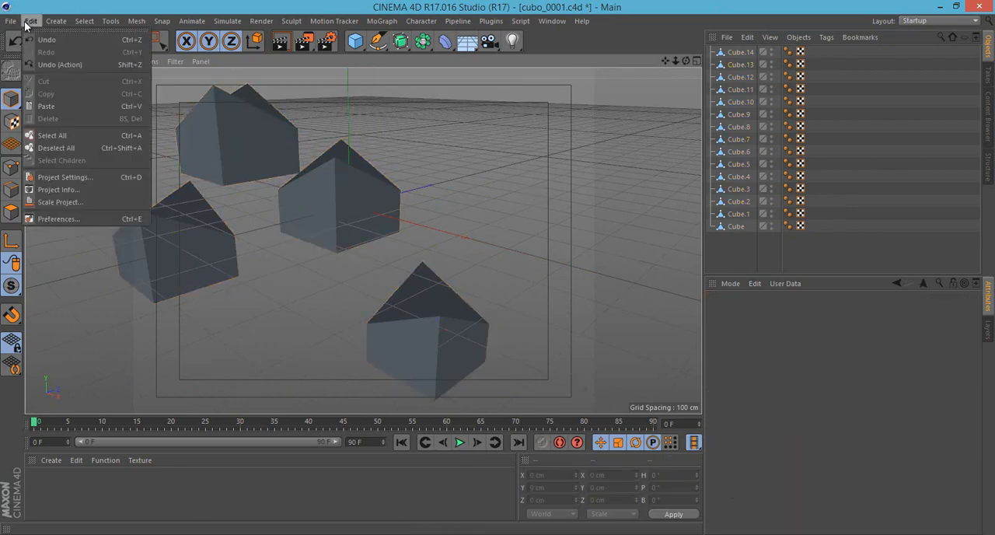
click(60, 137)
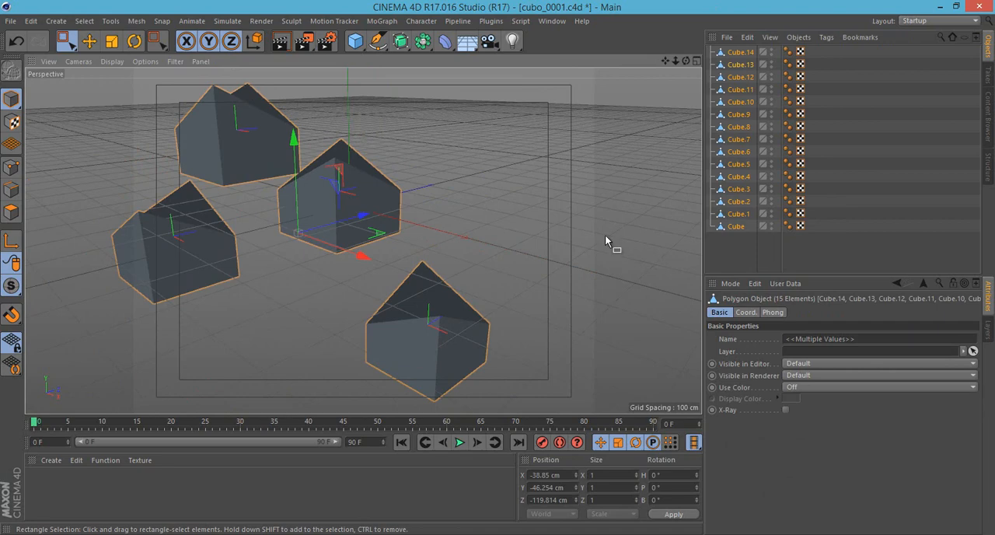
click(31, 21)
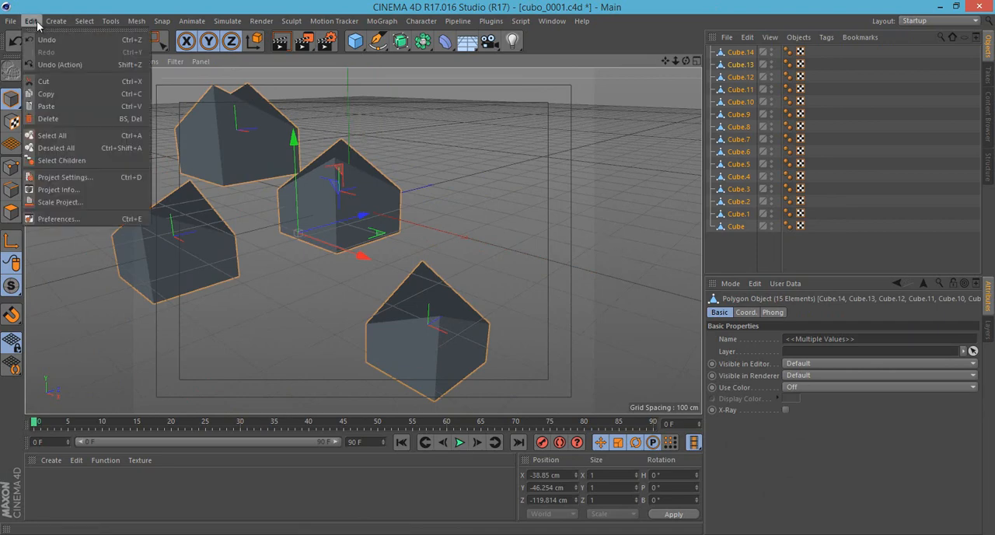
click(75, 148)
- Show the Project Settings and widen the attributes area so the settings have more room
alt+middle_drag(281, 264, 369, 238)
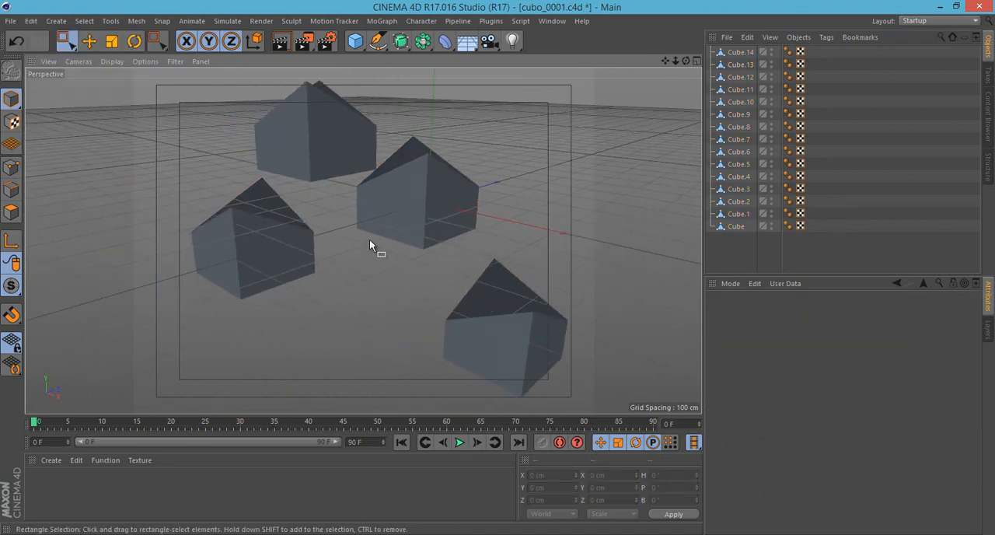
scroll(369, 239, down, 4)
scroll(373, 230, up, 3)
click(31, 22)
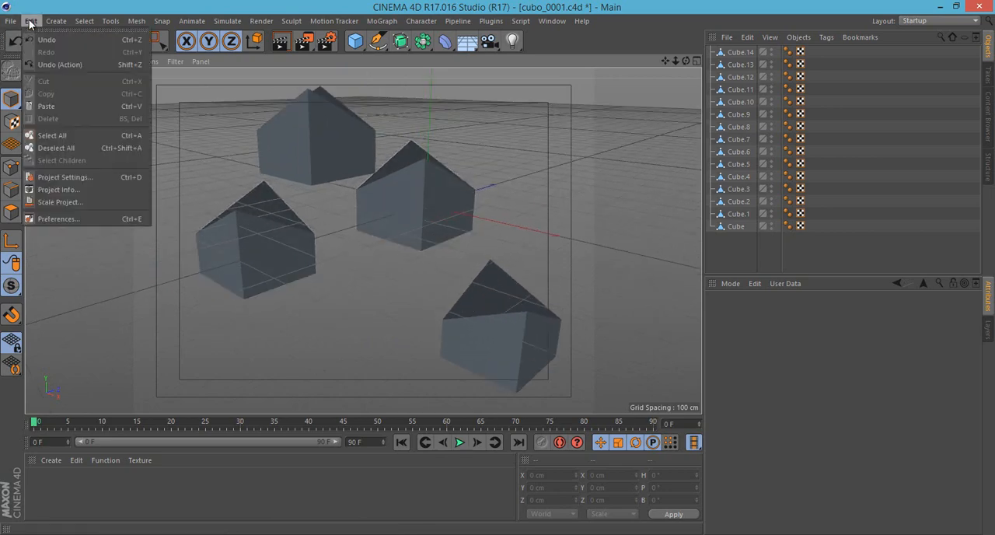
click(85, 178)
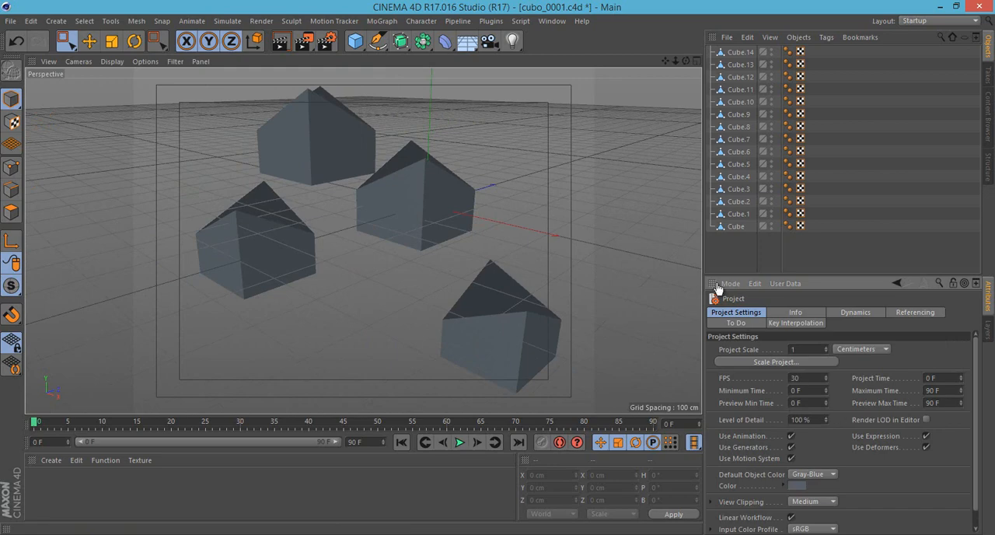
drag(703, 275, 634, 269)
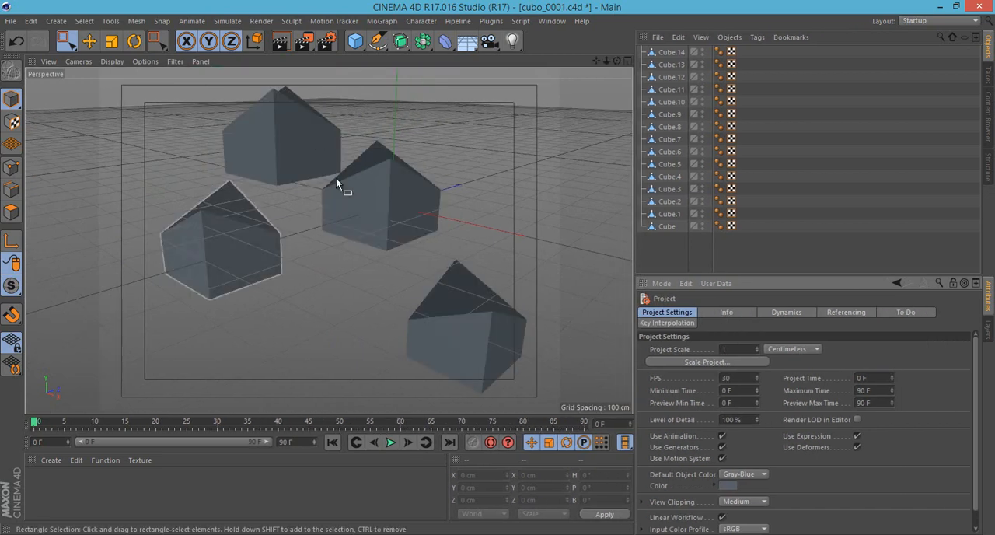
- Examine the project's Dynamics and Referencing pages, and its FPS, Minimum Time and Preview Min Time settings
click(779, 314)
click(825, 312)
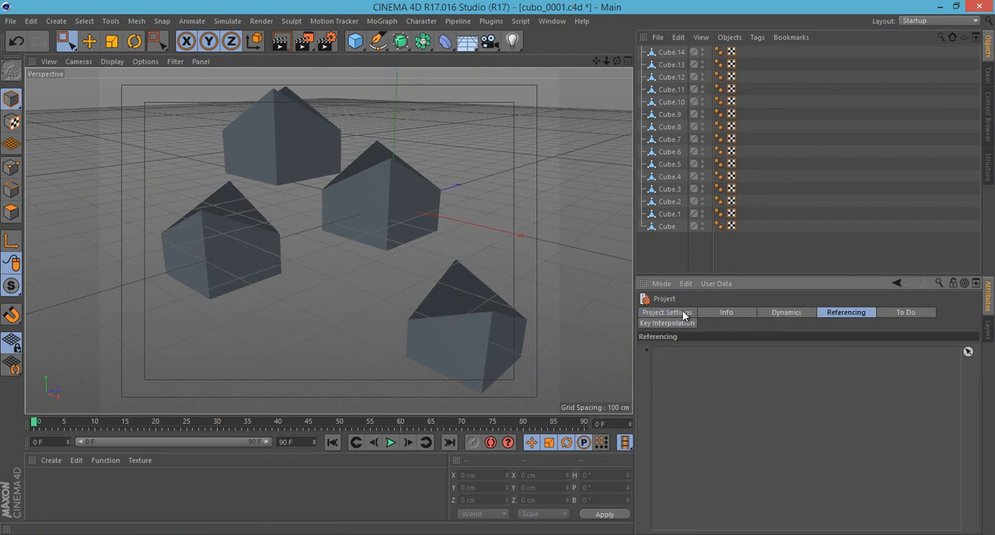
click(684, 313)
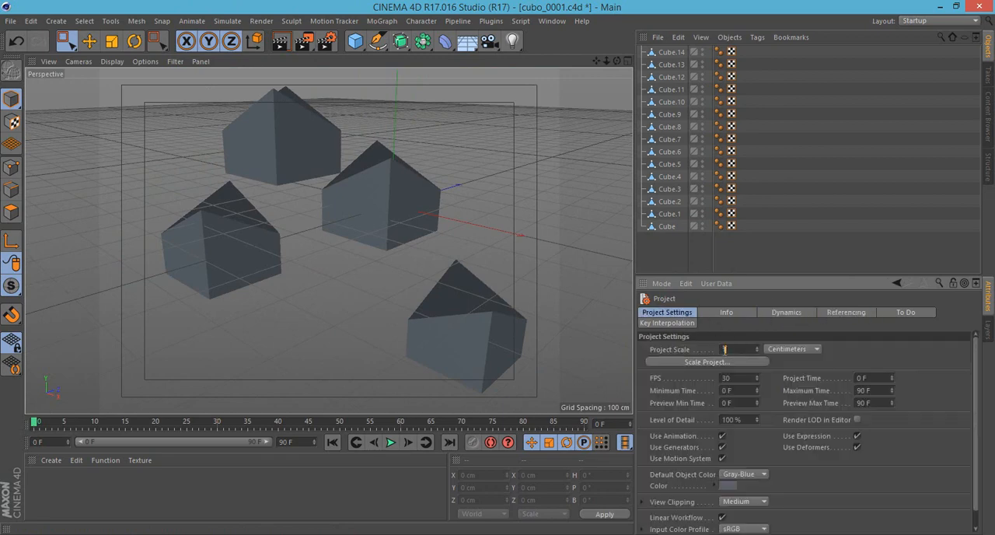
scroll(338, 215, down, 4)
scroll(339, 216, up, 3)
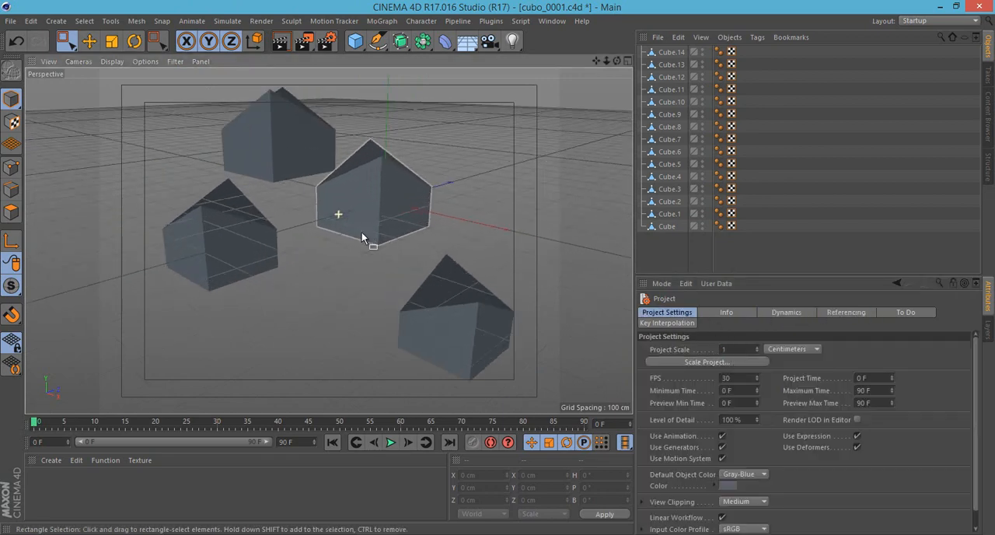
scroll(409, 236, down, 4)
mouse_move(616, 61)
mouse_down()
mouse_move(618, 35)
mouse_move(540, 65)
mouse_move(625, 48)
mouse_up()
drag(733, 378, 688, 376)
drag(35, 421, 17, 372)
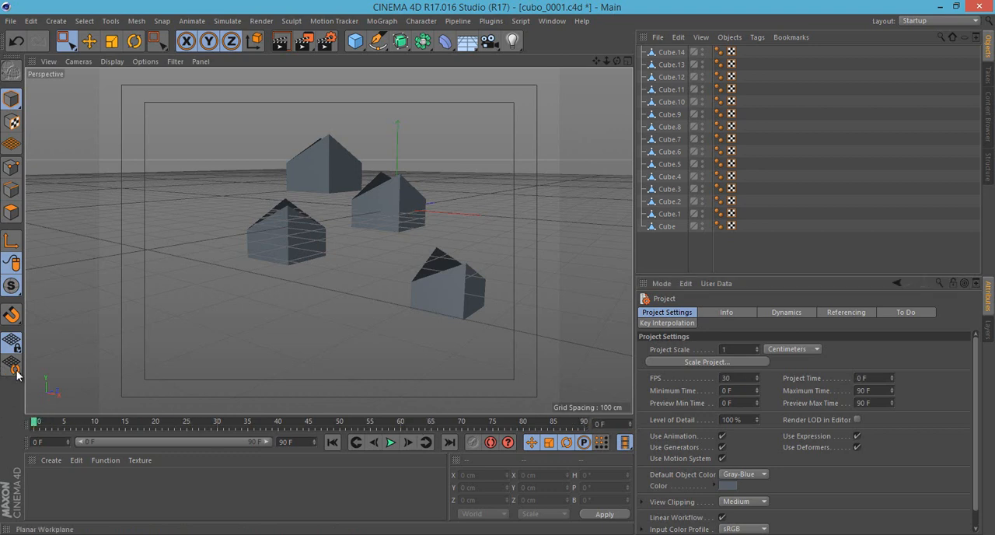
click(743, 391)
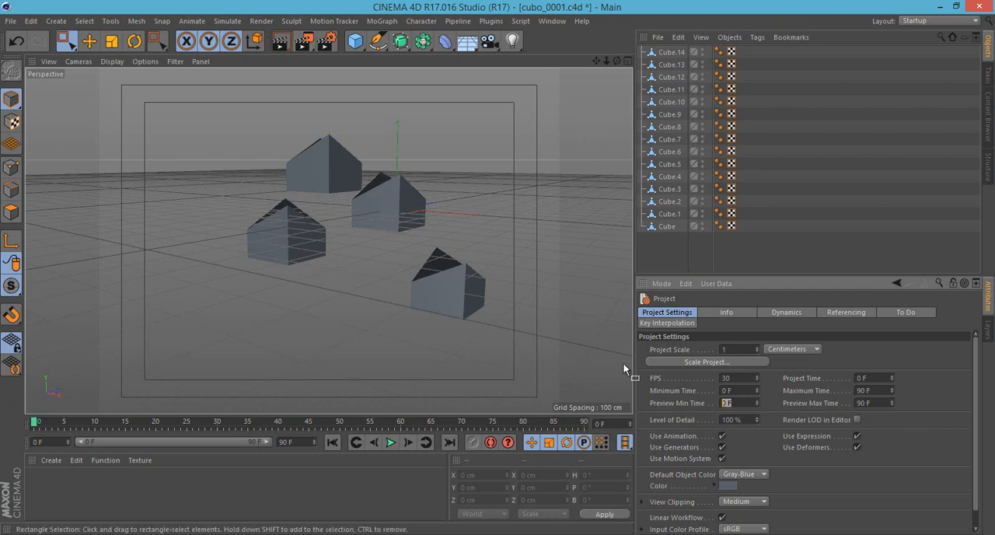
- Review the project's Dynamics and Info pages, and the Project Time and Maximum Time settings
click(775, 313)
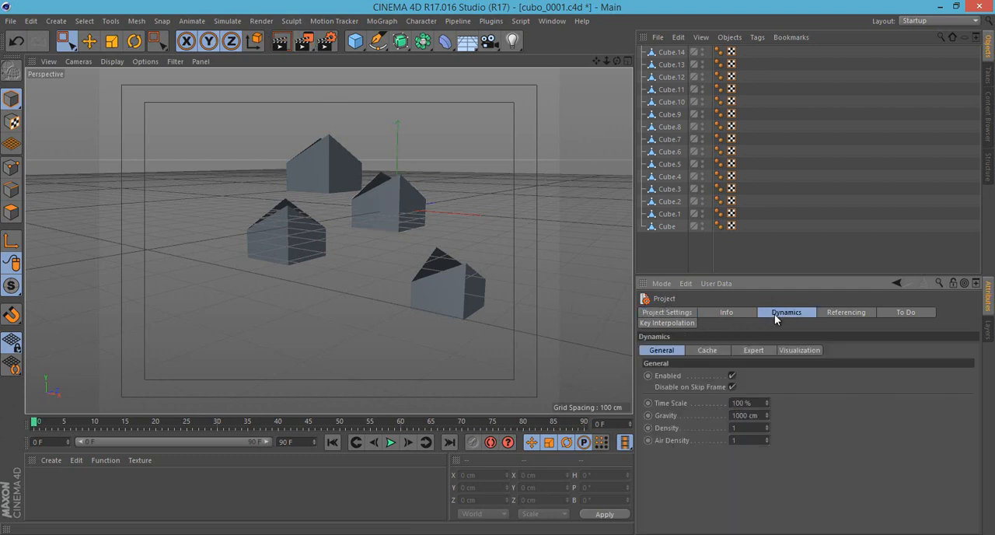
click(726, 312)
click(673, 311)
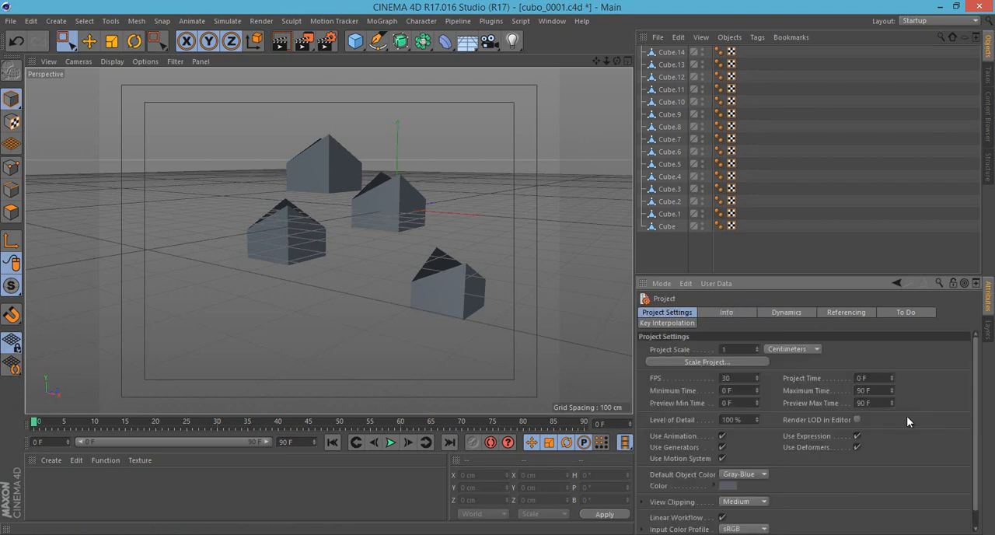
scroll(911, 369, down, 1)
click(859, 362)
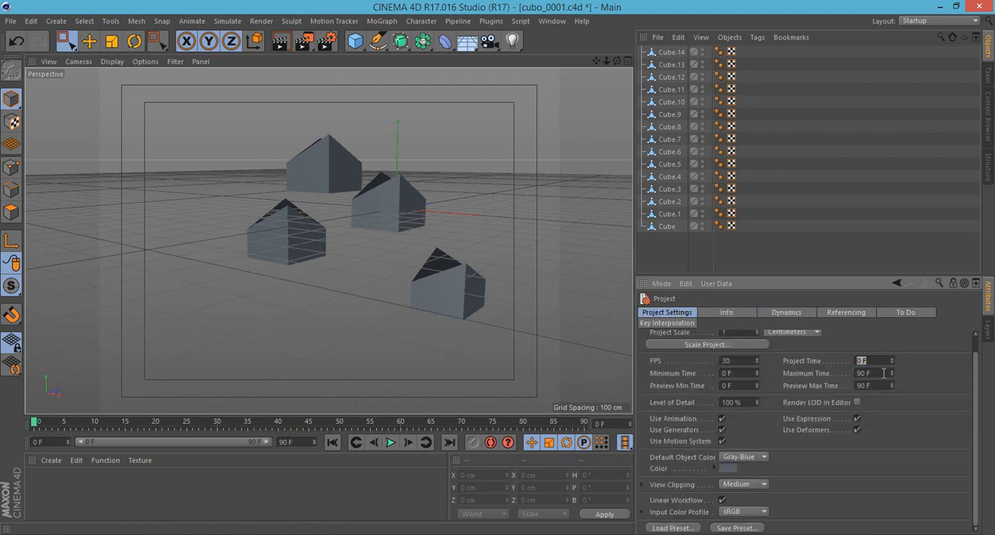
click(884, 373)
mouse_move(595, 61)
mouse_down()
mouse_move(568, 64)
mouse_move(603, 74)
mouse_move(596, 81)
mouse_move(604, 52)
mouse_up()
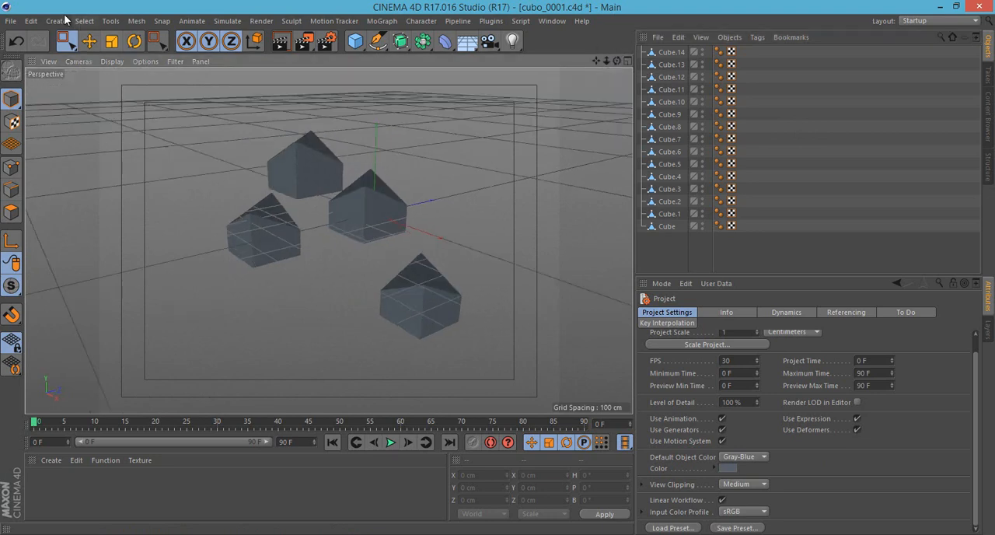
- Open the Project Info, select every object in the scene and view the object Information summary
click(30, 21)
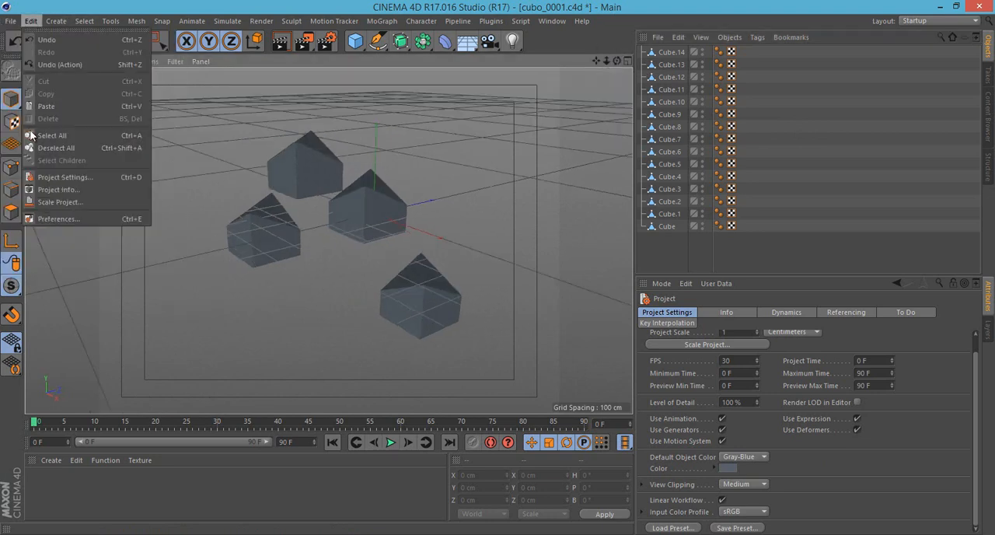
click(97, 190)
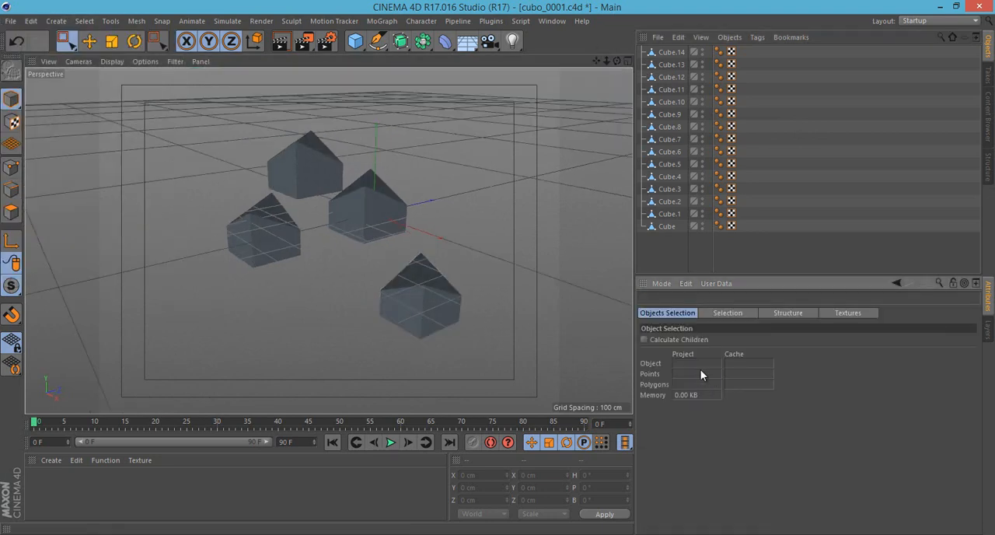
key(ctrl+a)
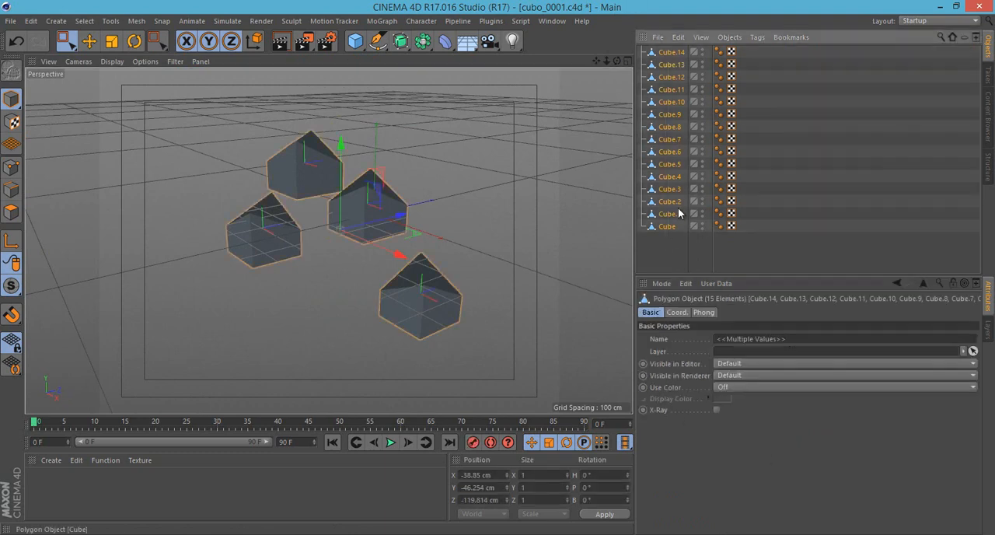
key(ctrl+i)
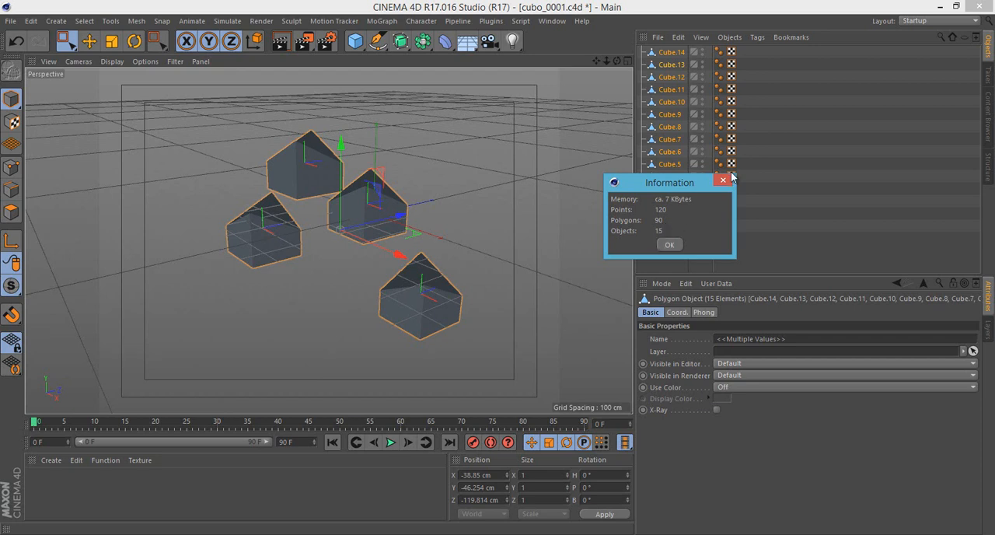
drag(683, 190, 513, 191)
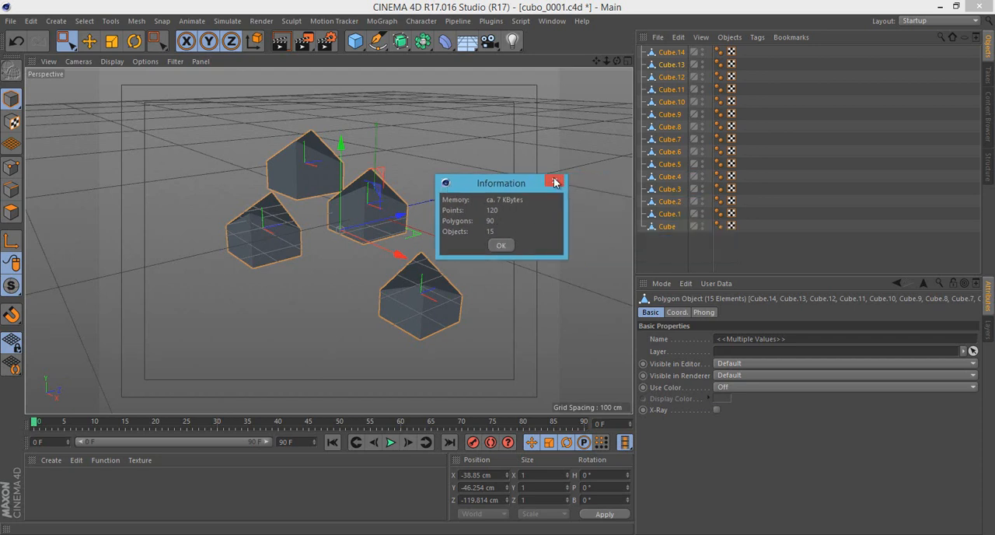
click(501, 245)
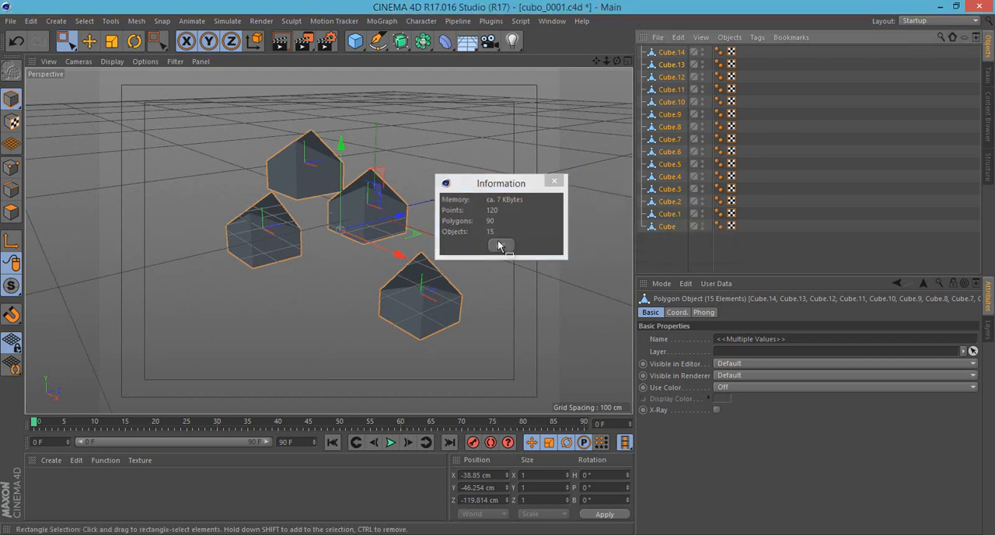
- Select only the uppermost cube in the viewport and view the object Information summary again
click(316, 170)
key(ctrl+i)
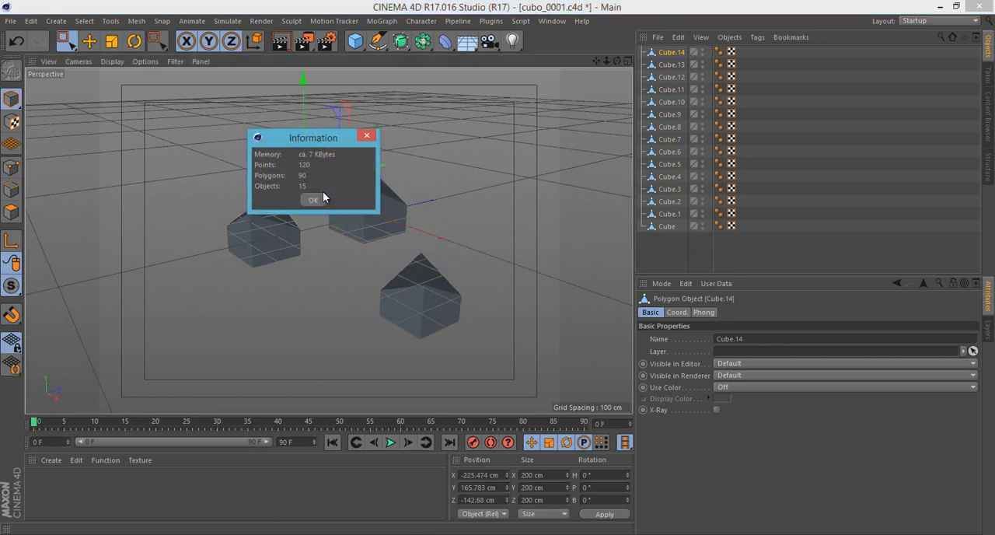
drag(323, 129, 455, 133)
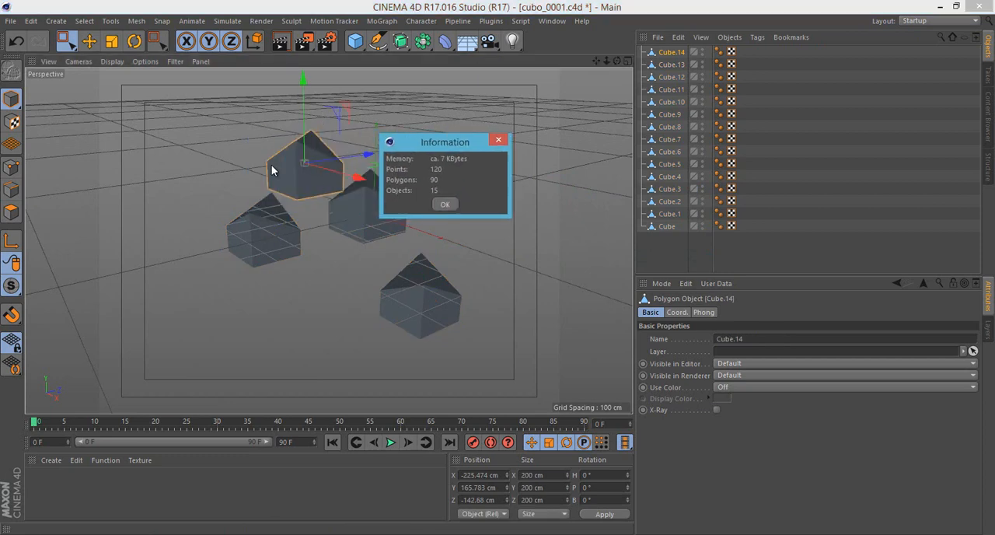
click(498, 139)
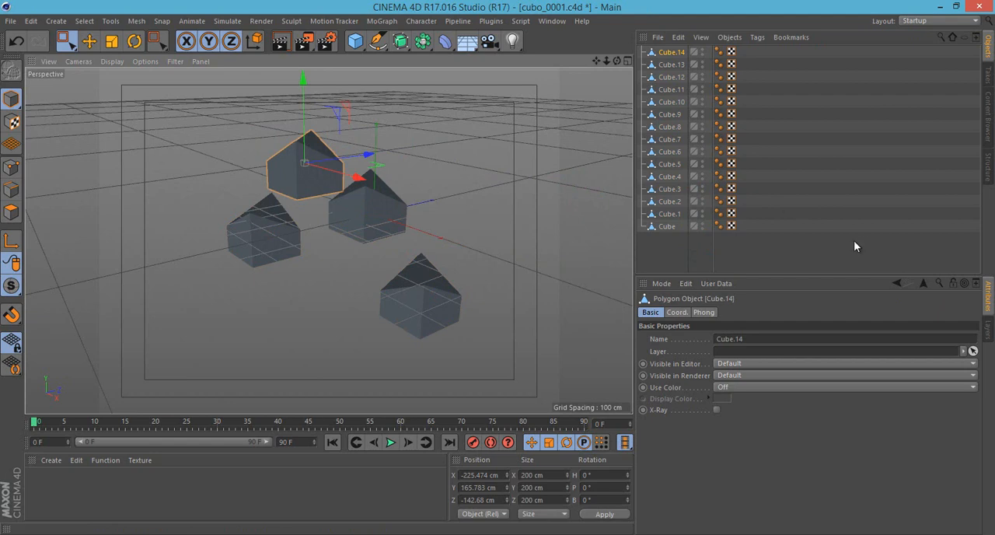
- View the Scale Project dialog with its Current Scale and Target Scale settings and cancel it
click(31, 21)
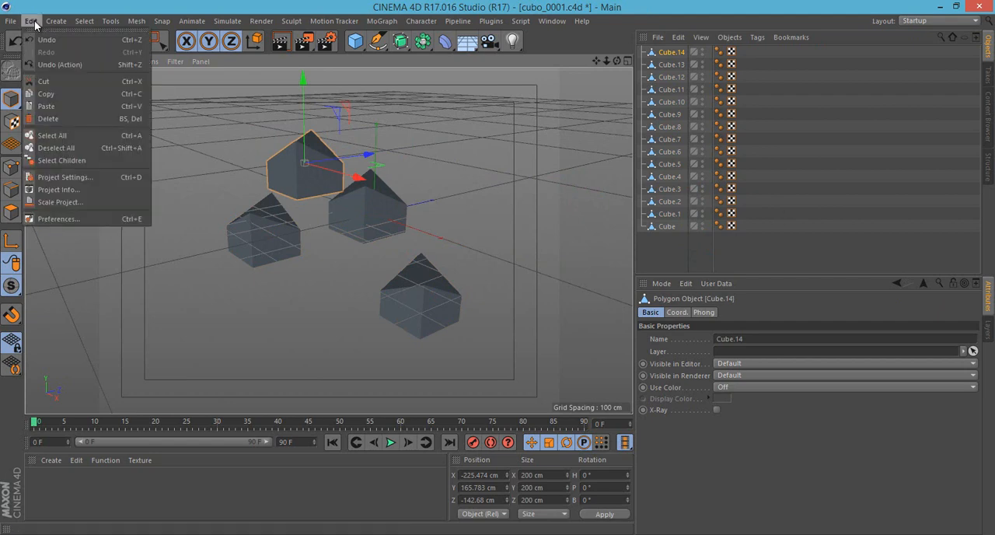
click(88, 203)
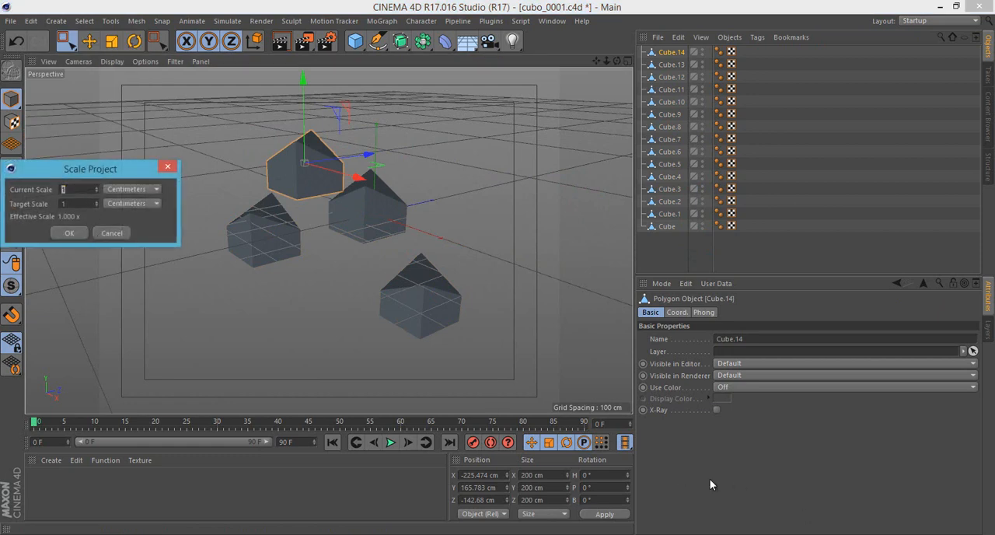
drag(110, 177, 371, 266)
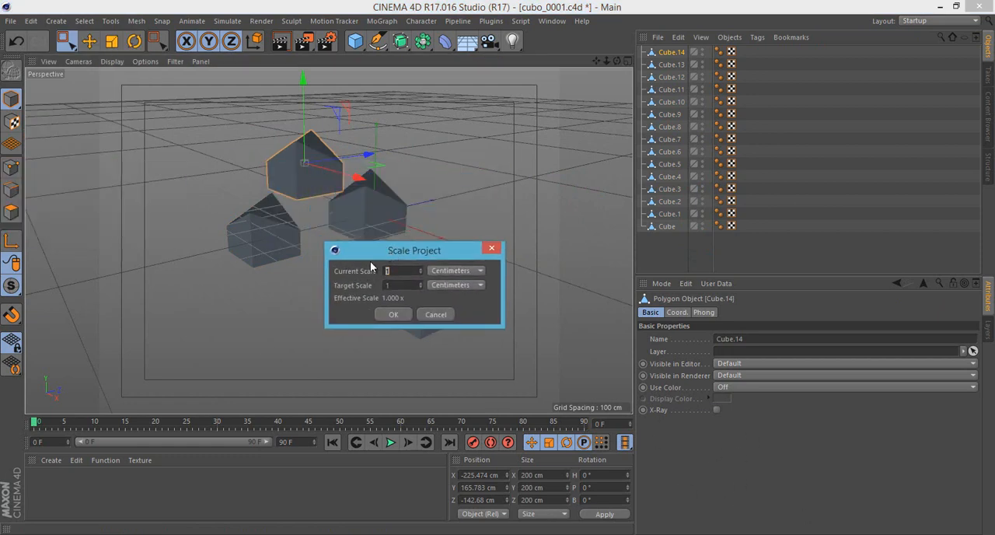
click(437, 315)
- Open the program Preferences and move the window so that its Interface page is clear of the main menus
click(31, 21)
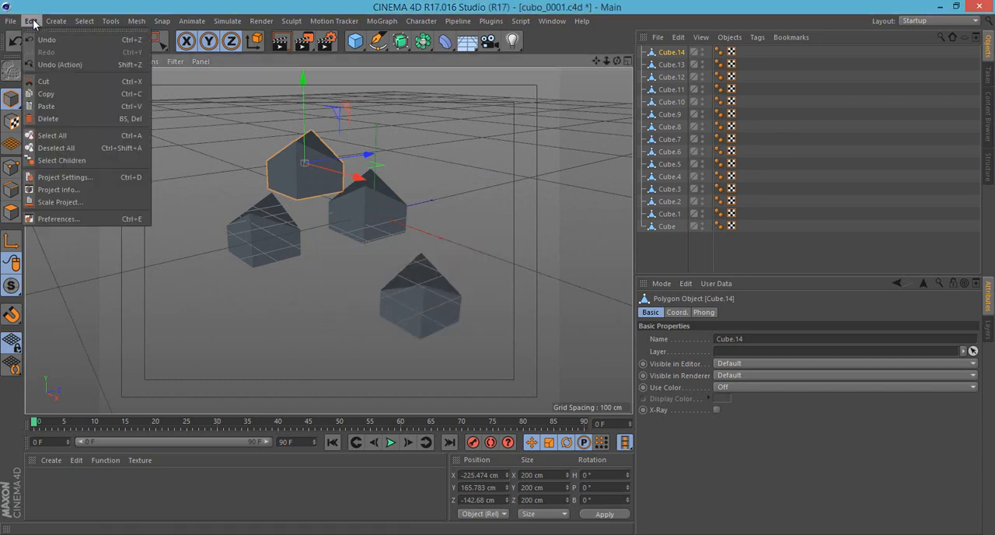
click(68, 223)
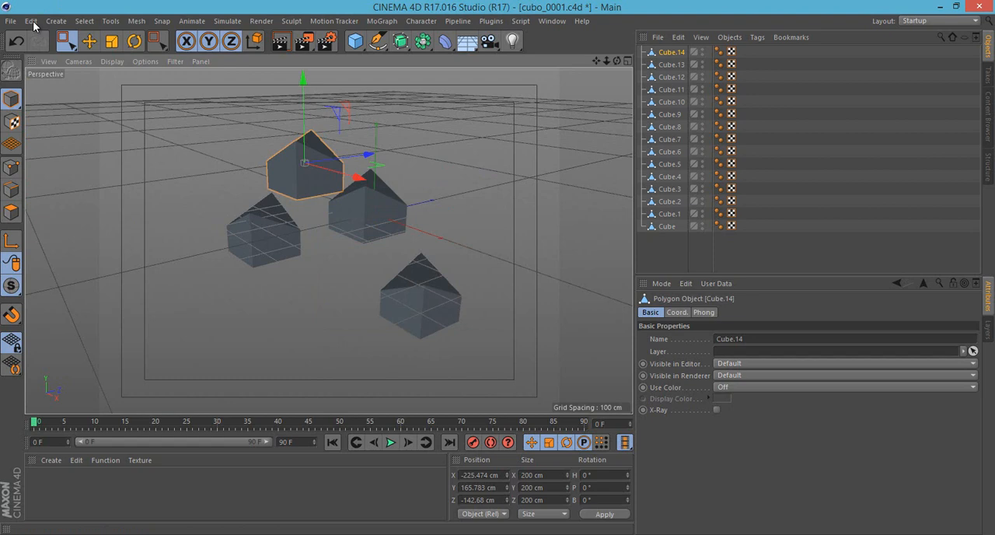
key(ctrl+e)
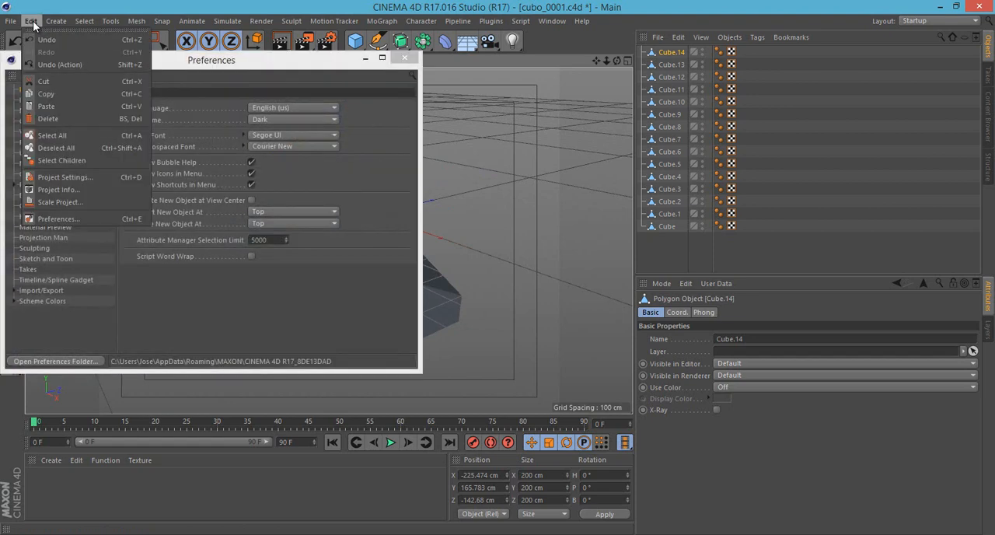
drag(249, 53, 224, 4)
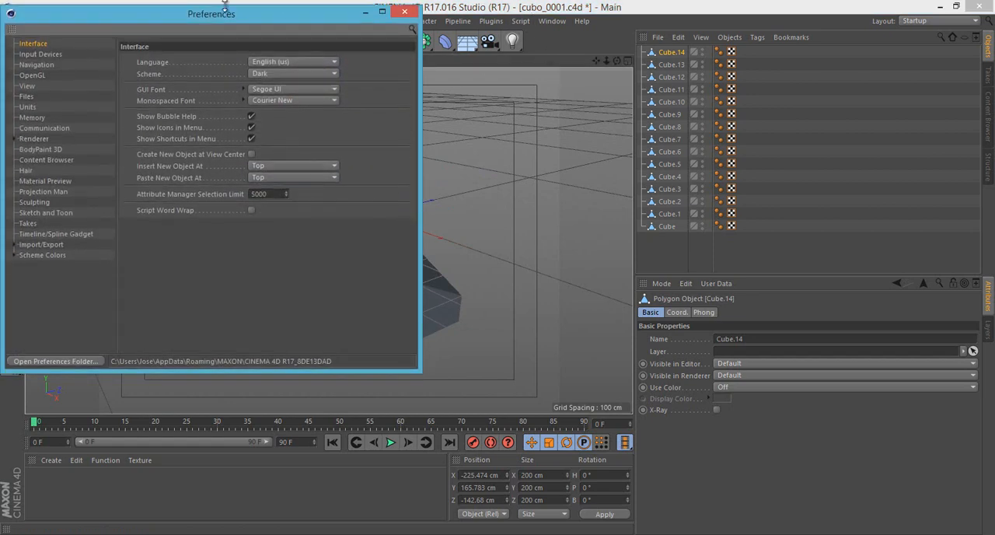
drag(165, 20, 490, 94)
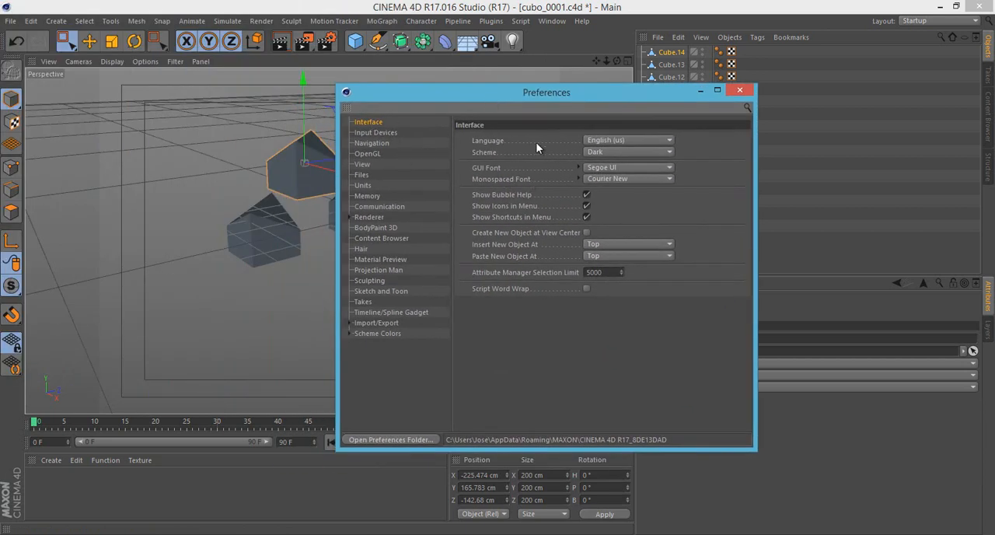
- View the Language choices, switch the interface Scheme to Light and back to Dark, and look through the GUI Font list
click(604, 139)
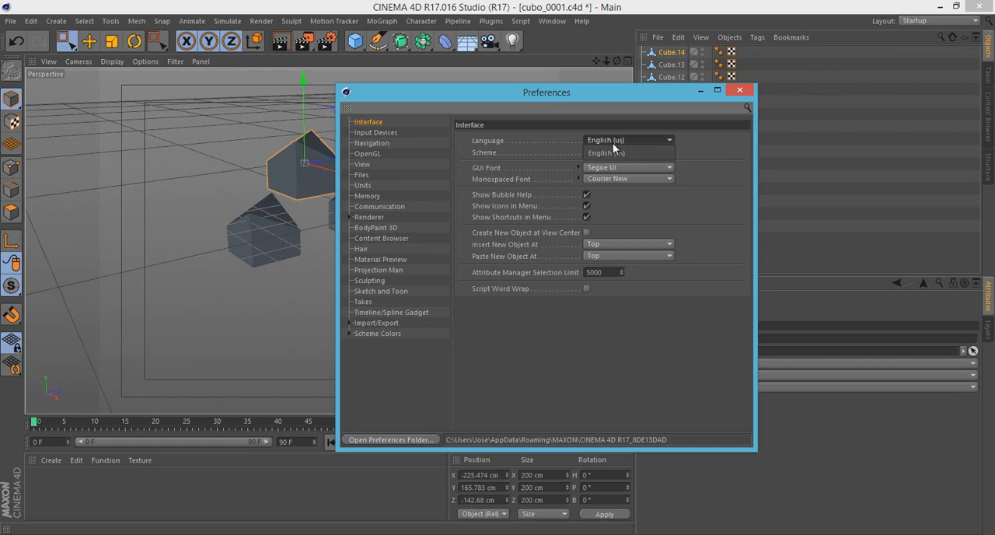
click(627, 151)
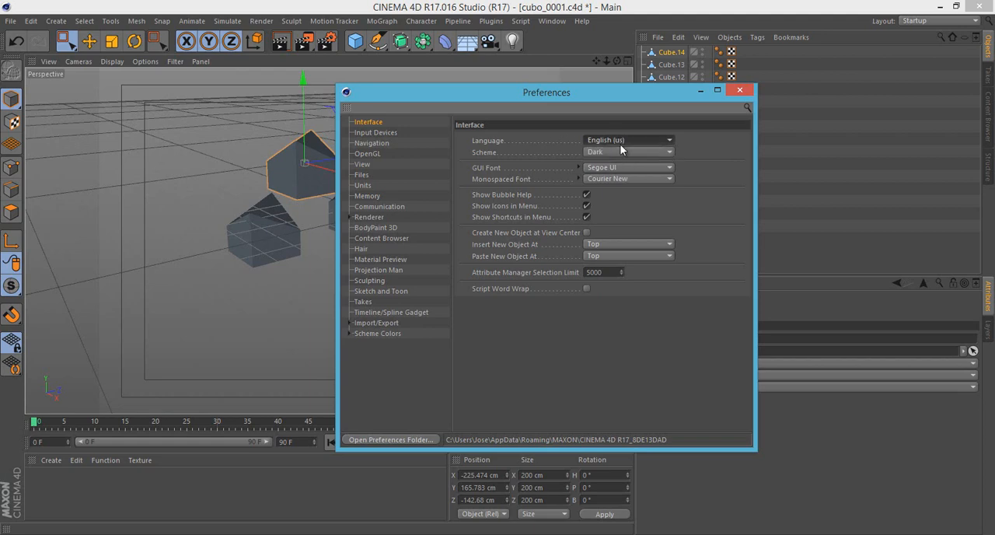
click(624, 152)
click(612, 166)
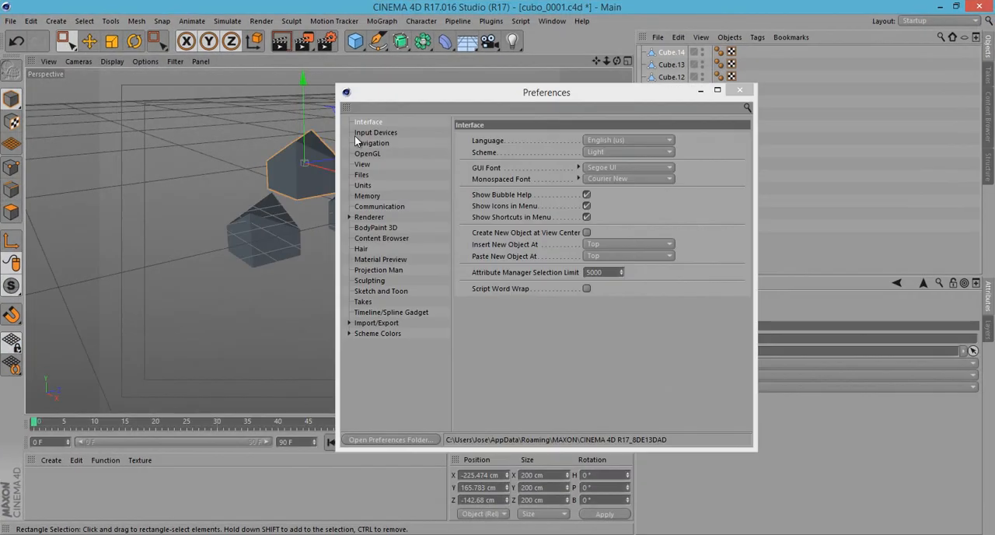
click(613, 151)
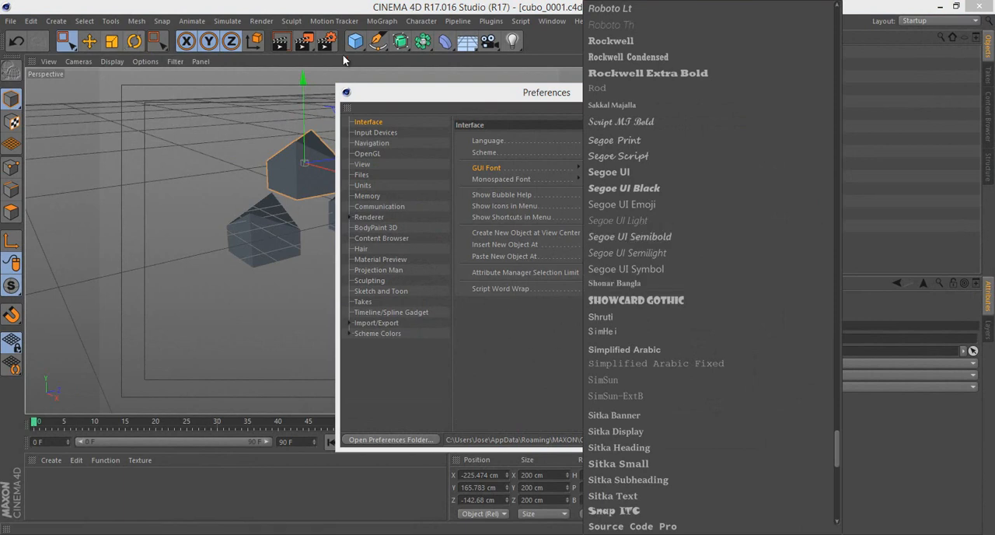
click(416, 94)
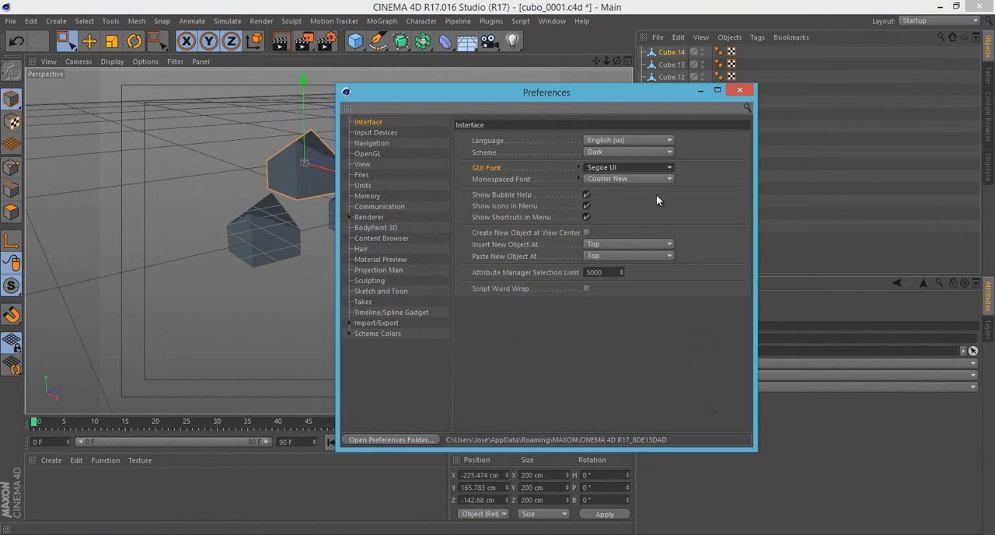
- Examine the Input Devices and Navigation pages of the Preferences
click(394, 133)
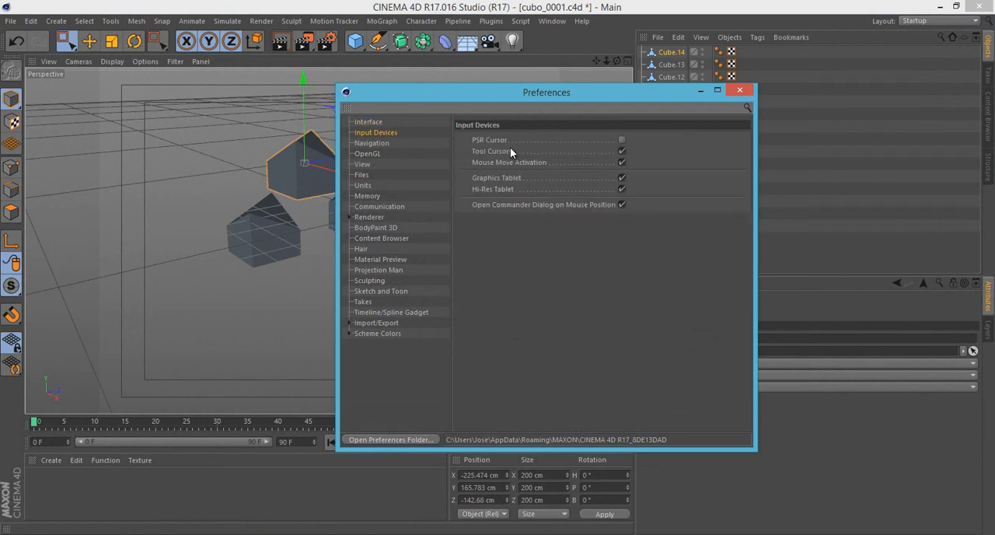
click(540, 162)
click(373, 143)
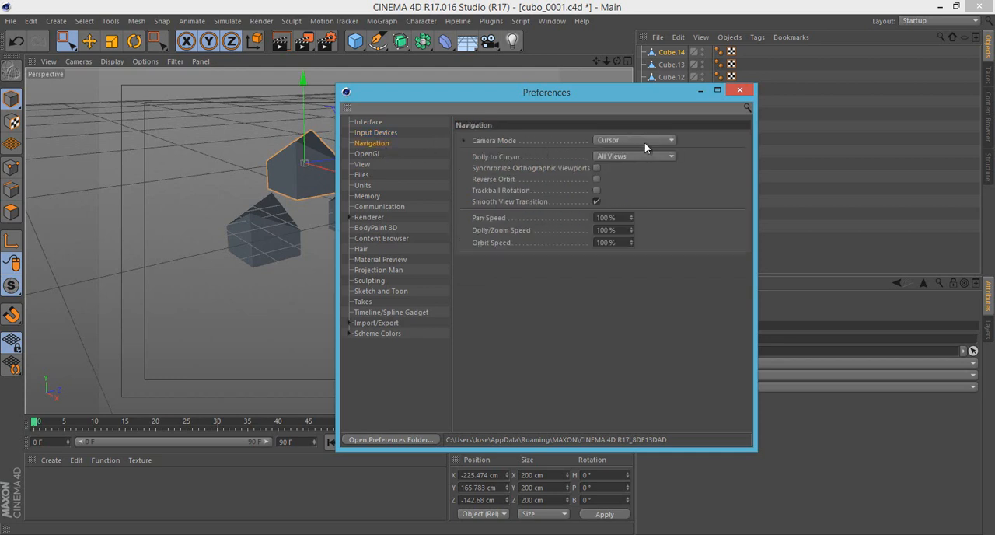
- Move the Preferences aside and test the Cursor camera mode by zooming and orbiting around the selected cube
drag(516, 95, 698, 122)
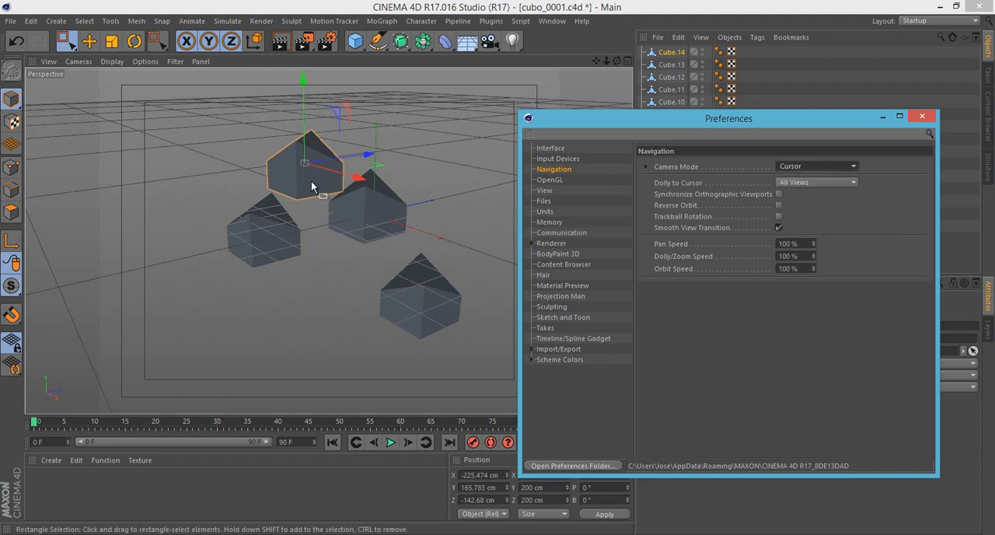
click(286, 174)
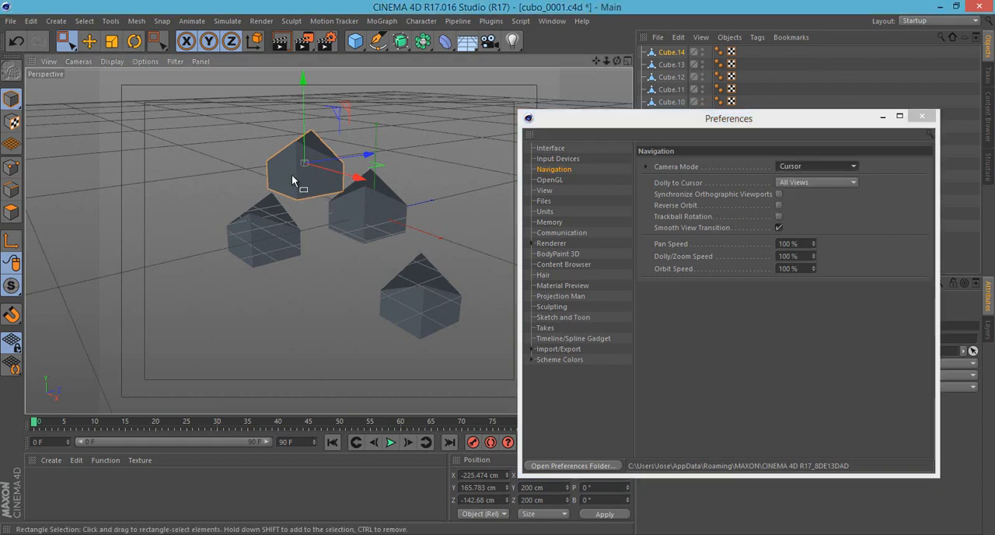
scroll(302, 162, up, 2)
scroll(301, 161, up, 4)
alt+middle_drag(301, 166, 332, 237)
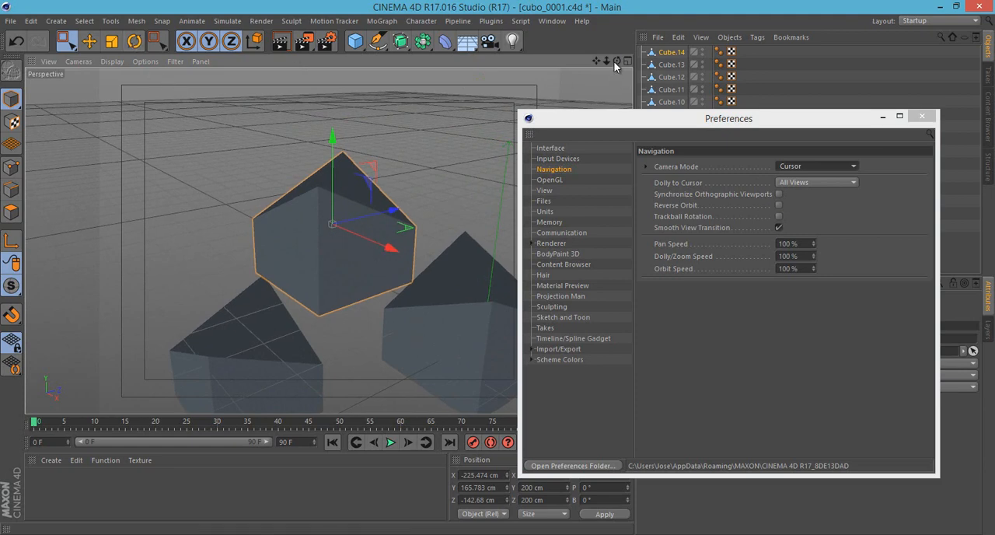
drag(617, 61, 617, 33)
alt+drag(358, 187, 327, 210)
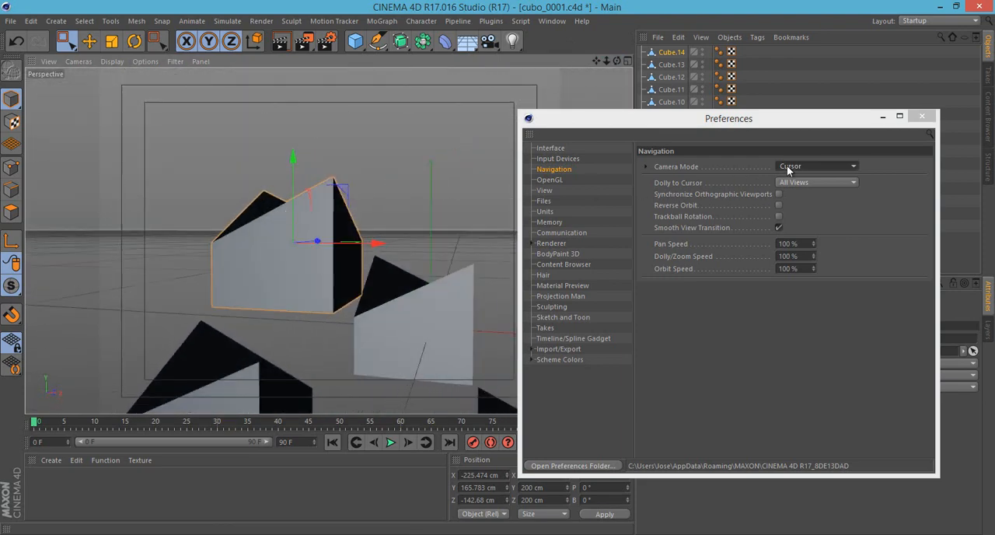
- Set the navigation Camera Mode to Object and test it by orbiting around the selected cube
click(787, 165)
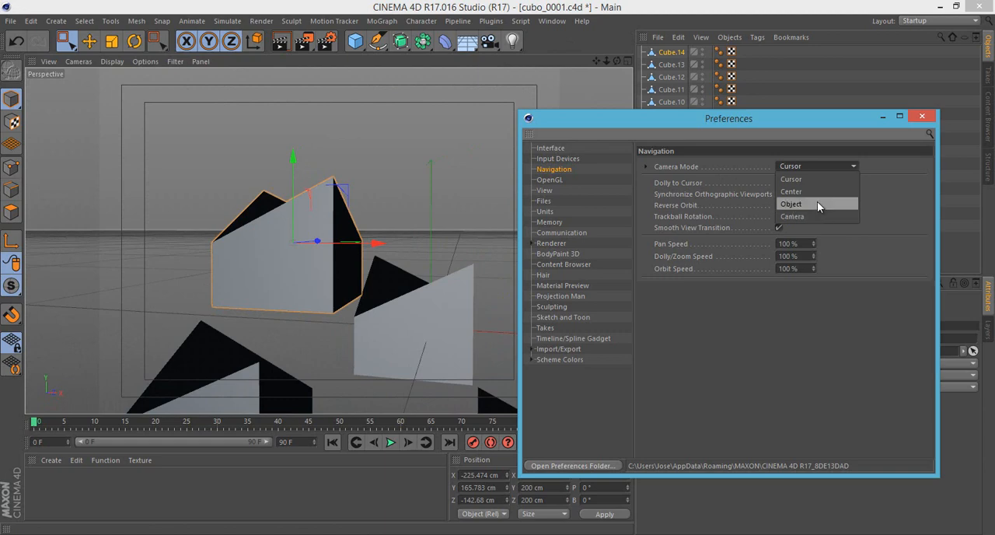
click(818, 203)
alt+drag(363, 230, 435, 256)
- Test the Camera option of Camera Mode by orbiting the view, and set the mode back to Cursor
click(798, 167)
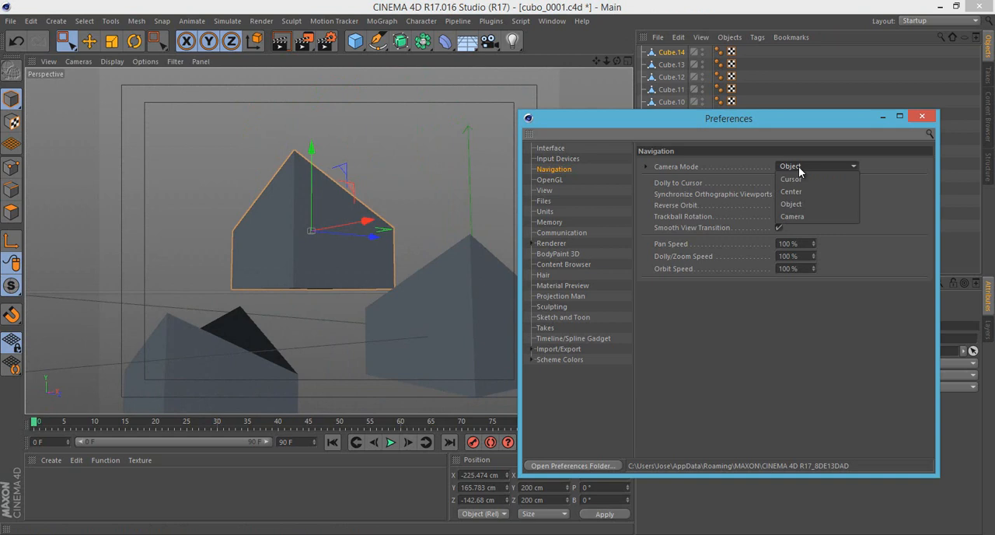
click(816, 218)
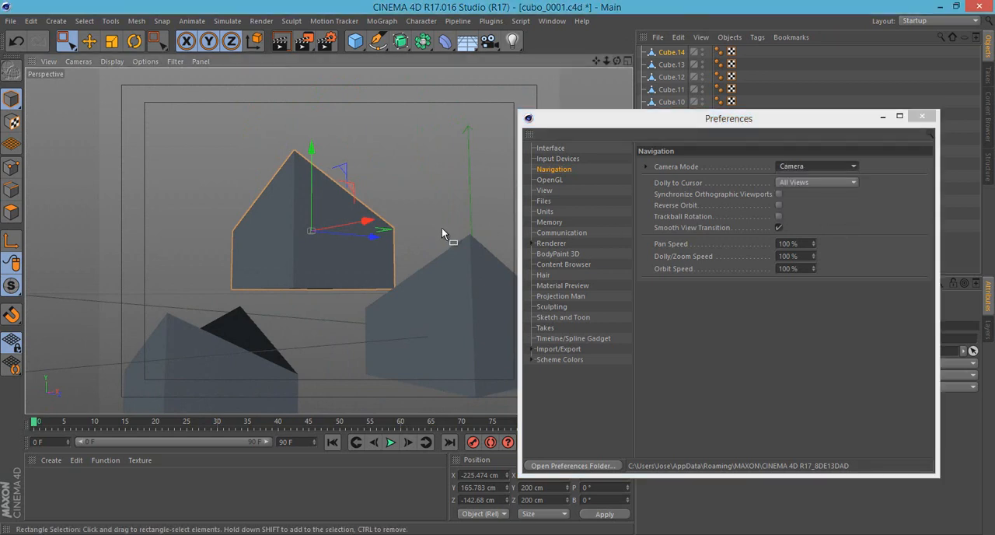
alt+drag(442, 228, 524, 220)
click(813, 161)
click(813, 162)
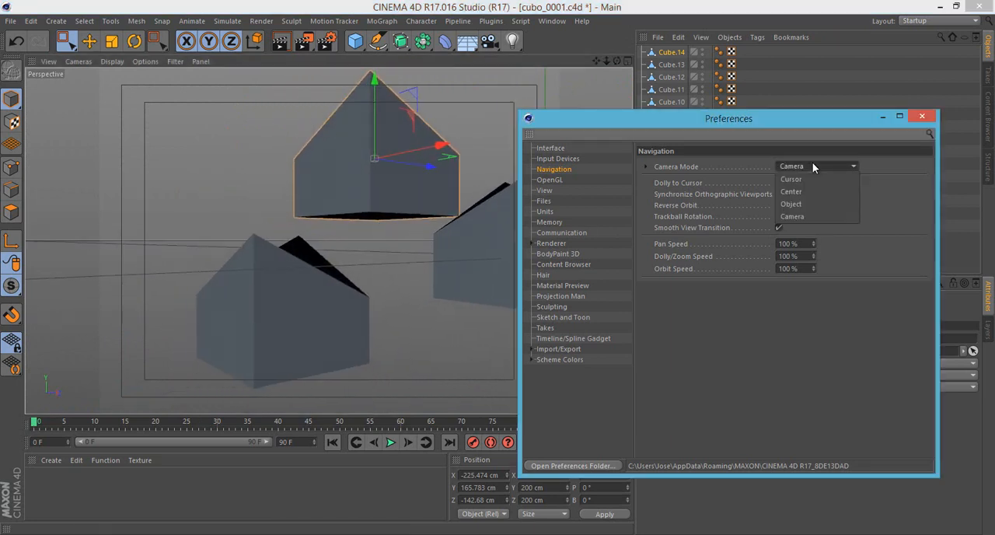
click(828, 183)
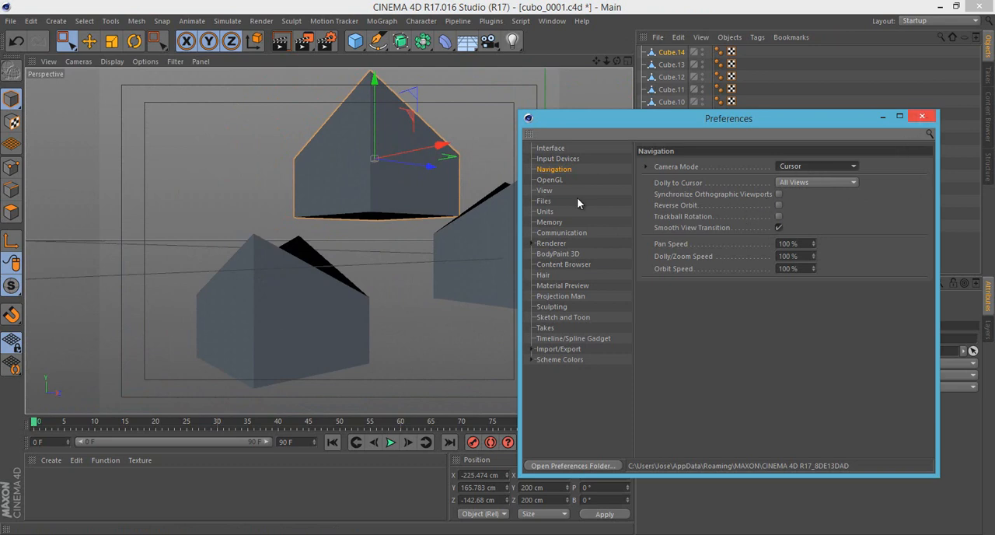
- Review the BodyPaint 3D, Material Preview and Timeline/Spline Gadget preferences and close the Preferences
click(554, 247)
click(555, 256)
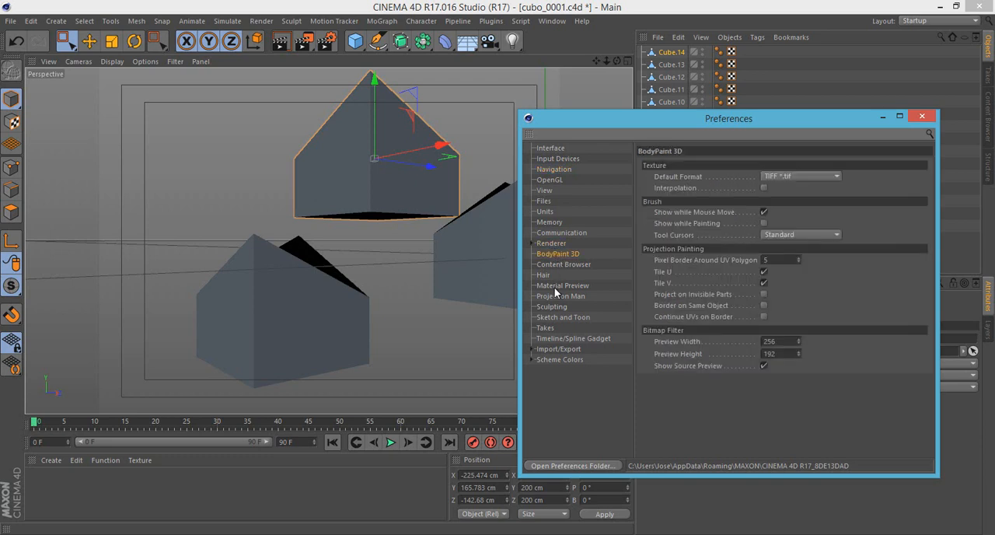
click(562, 286)
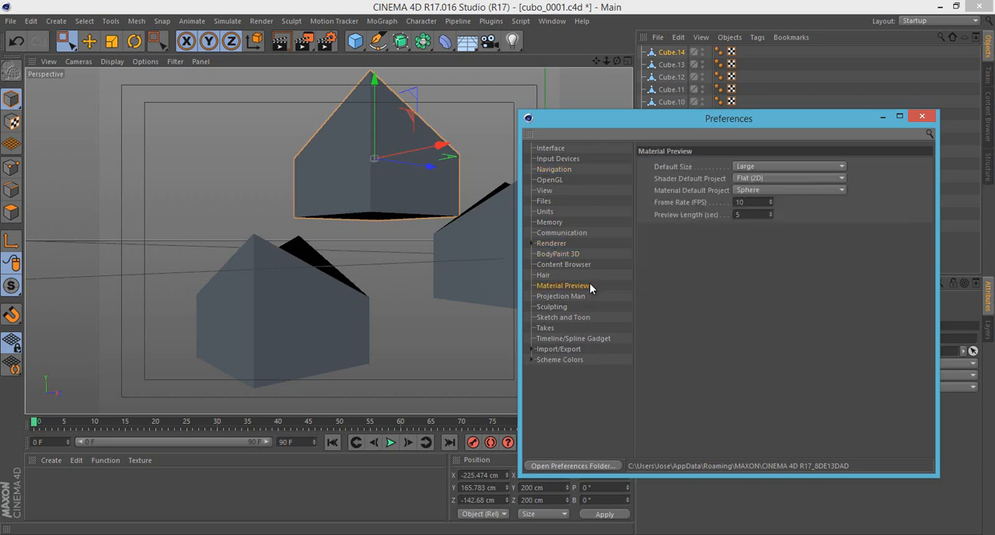
click(554, 148)
click(548, 286)
click(573, 338)
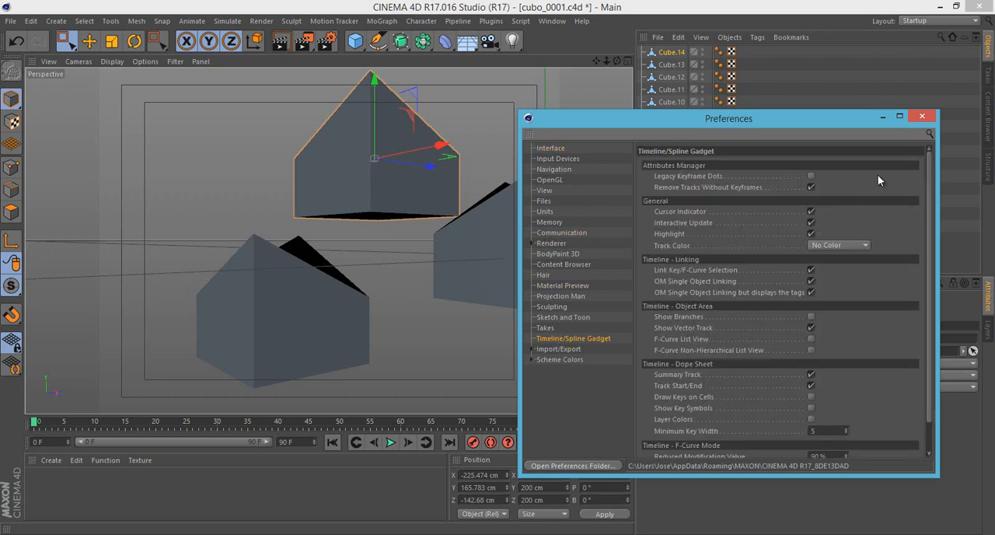
click(922, 116)
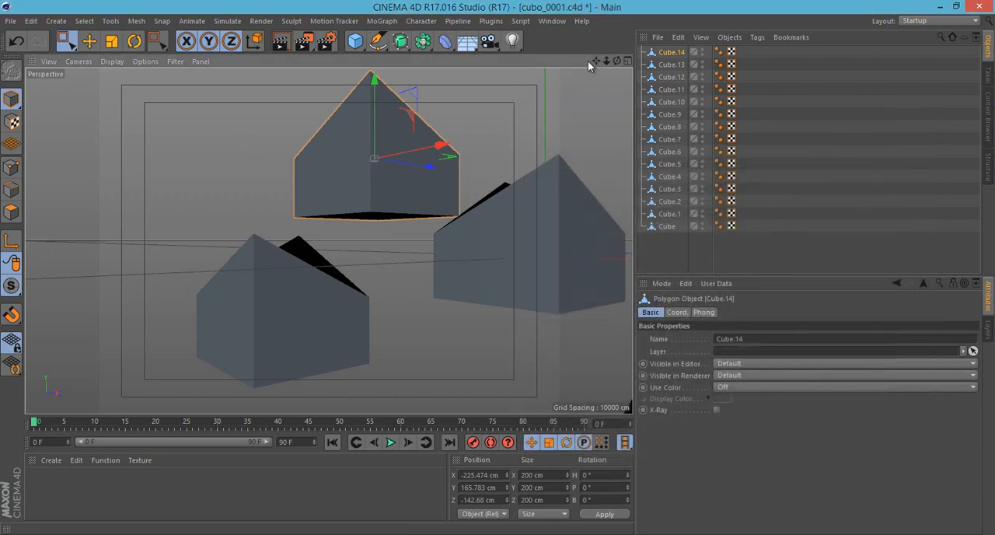
drag(595, 61, 614, 147)
click(31, 21)
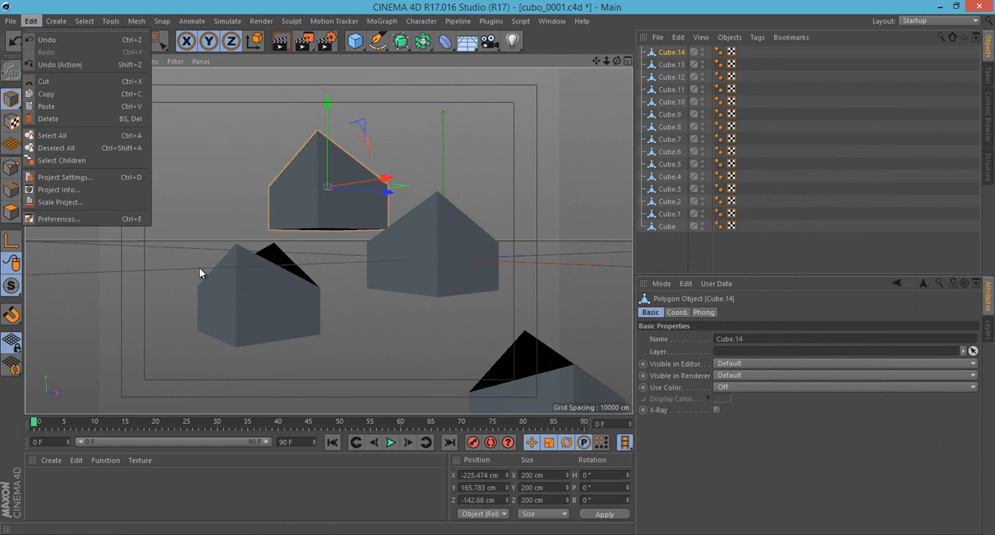
click(217, 158)
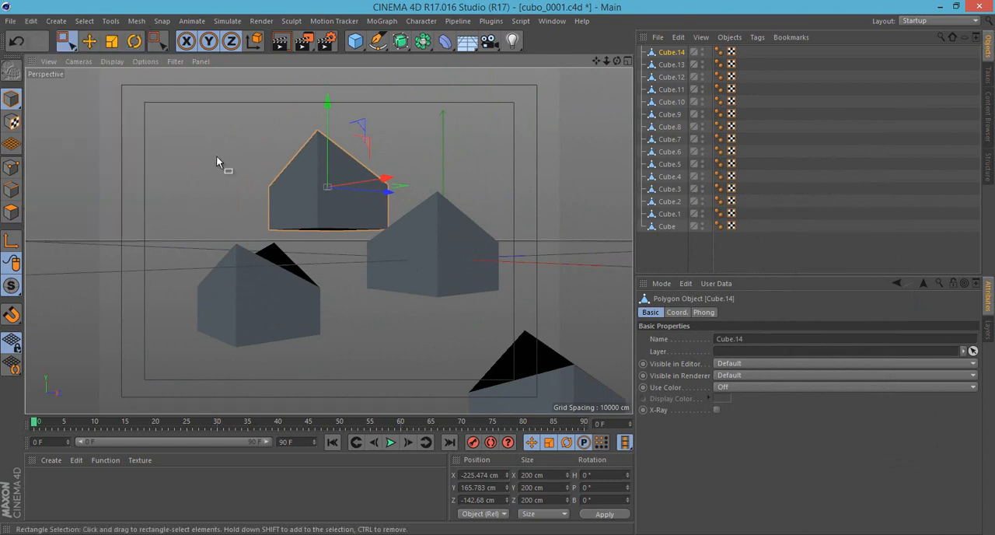